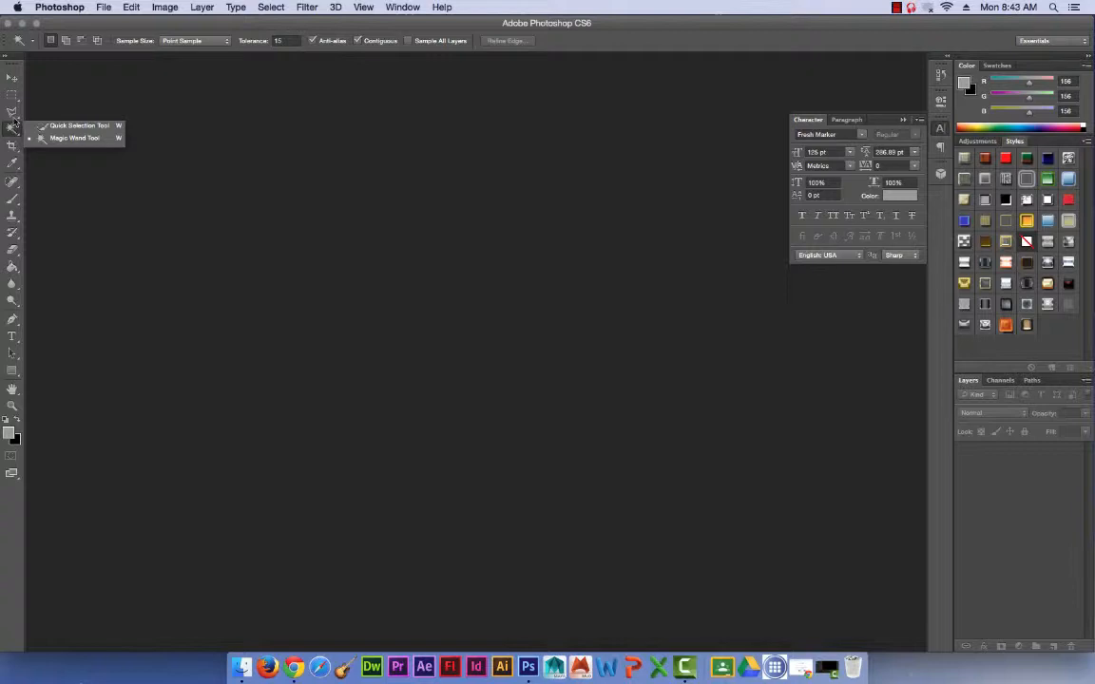
pyautogui.click(15, 118)
pyautogui.click(13, 112)
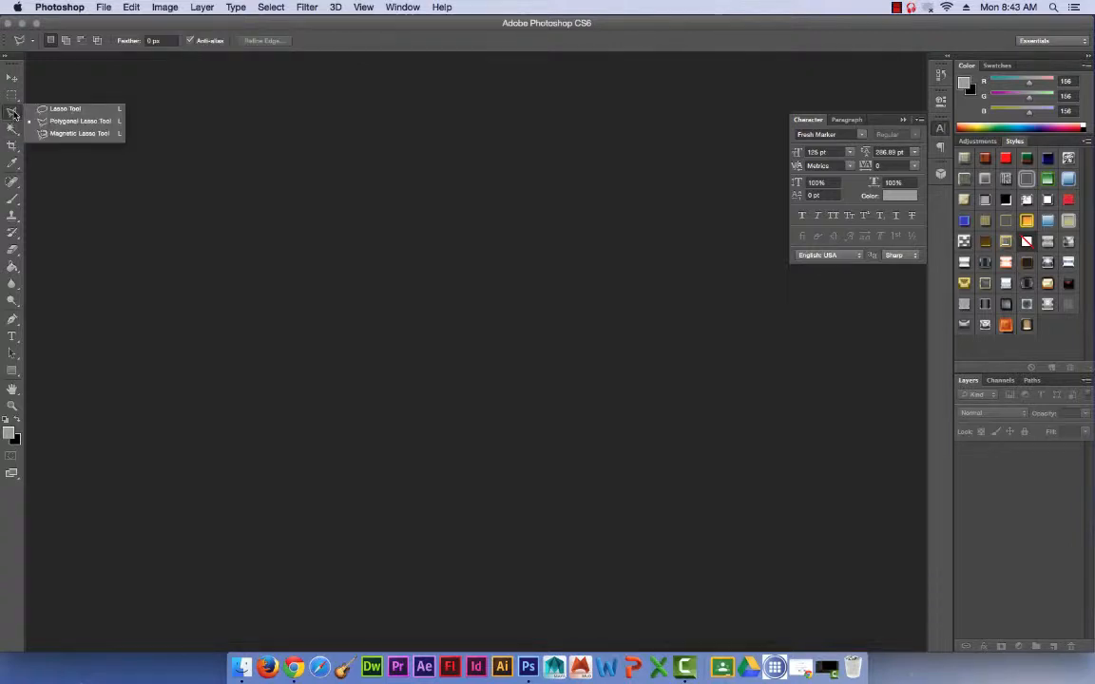
pyautogui.click(13, 97)
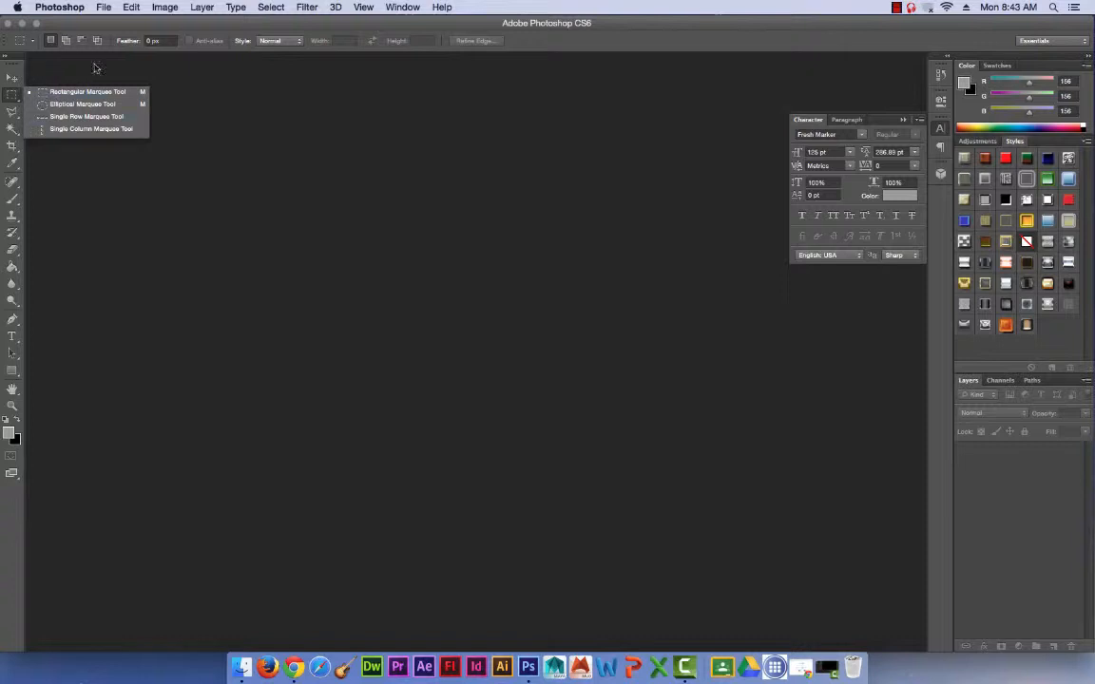
# Start a new document and name it "p0", followed by the student's full name and "marquee wallpaper01".
pyautogui.click(103, 7)
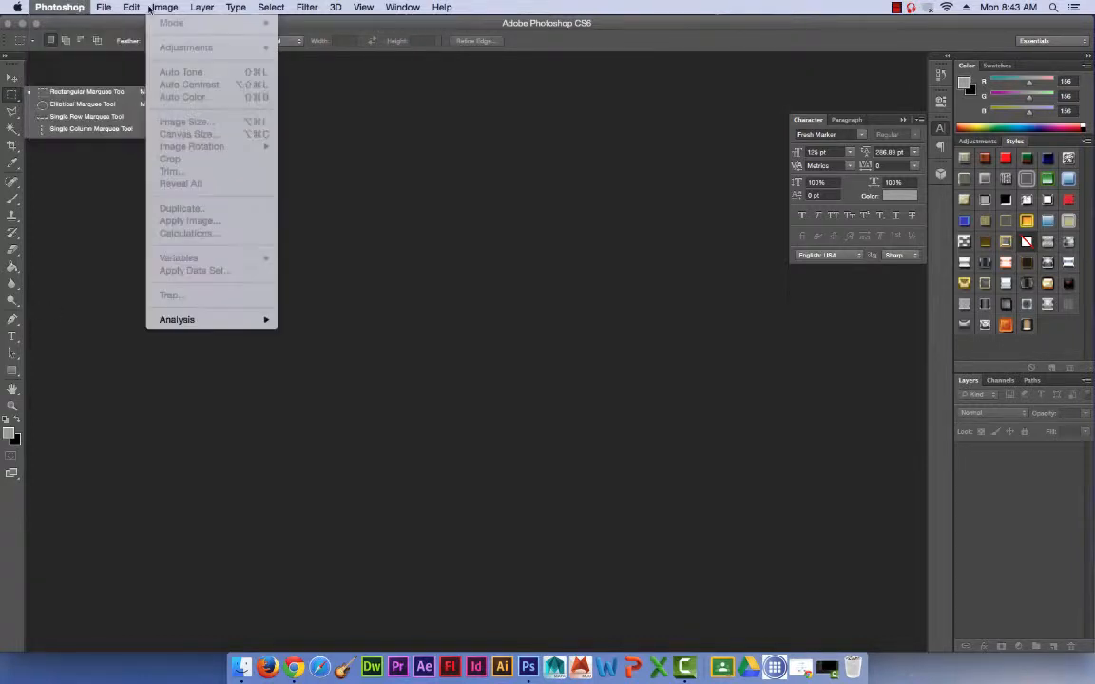
pyautogui.moveTo(93, 12)
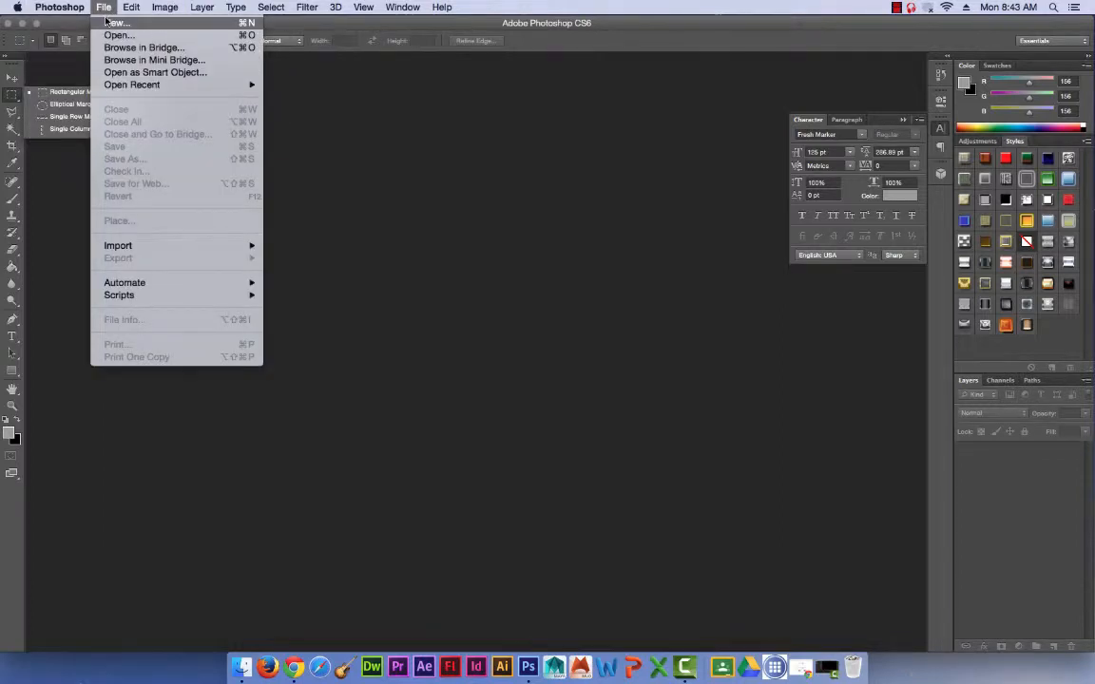
pyautogui.click(114, 22)
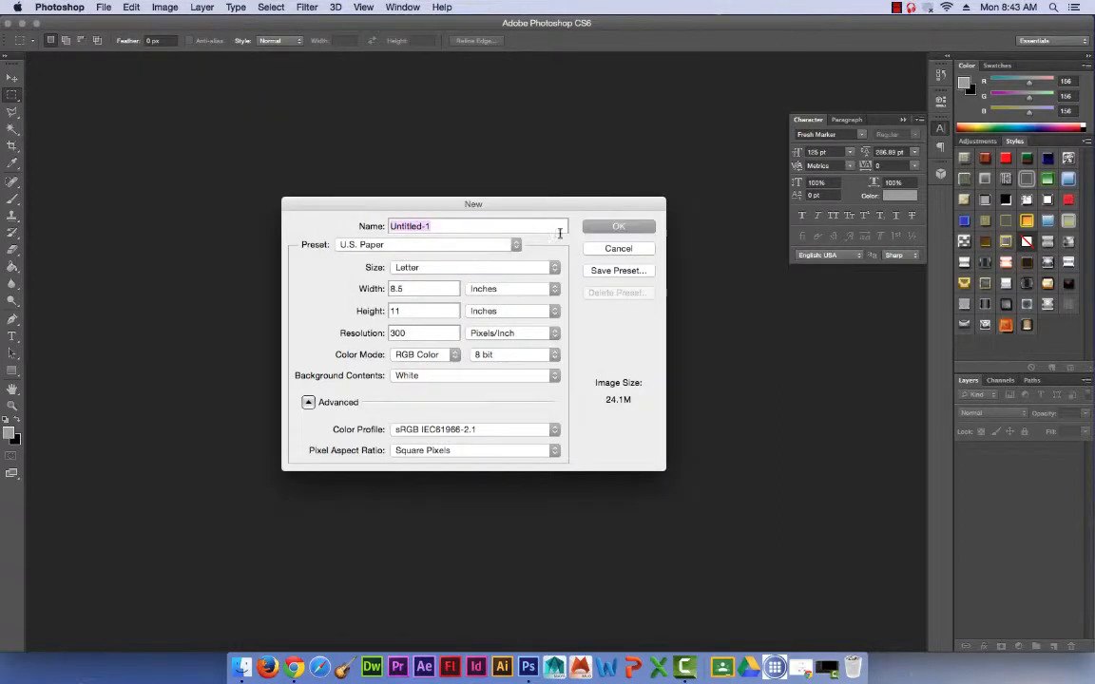
pyautogui.click(405, 248)
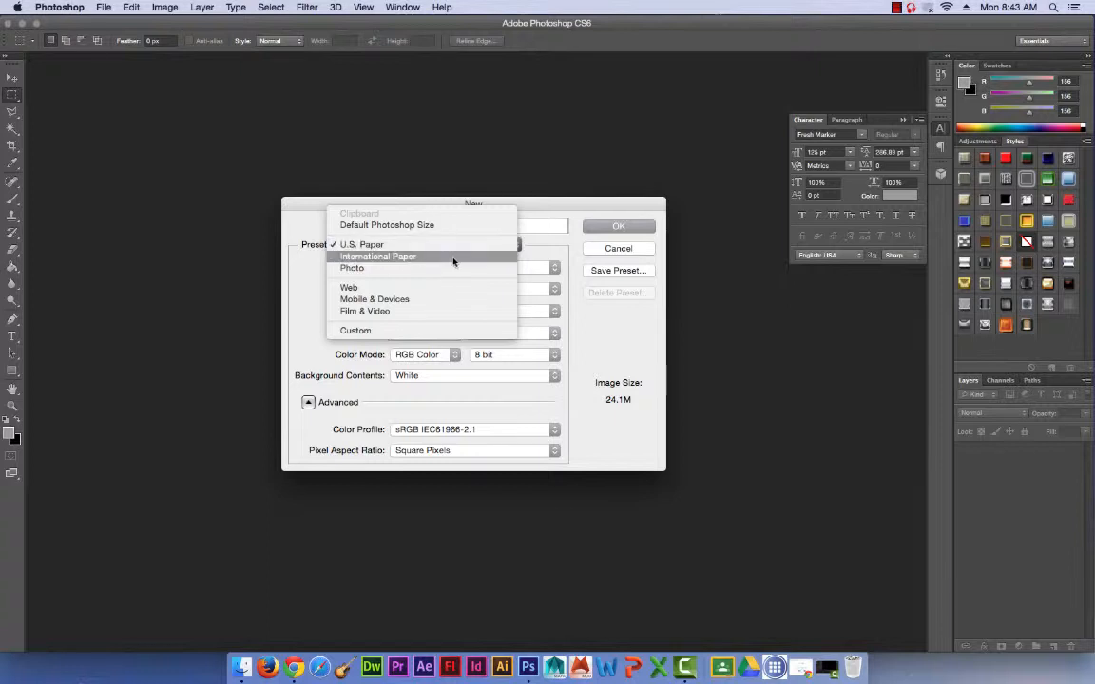
pyautogui.click(626, 243)
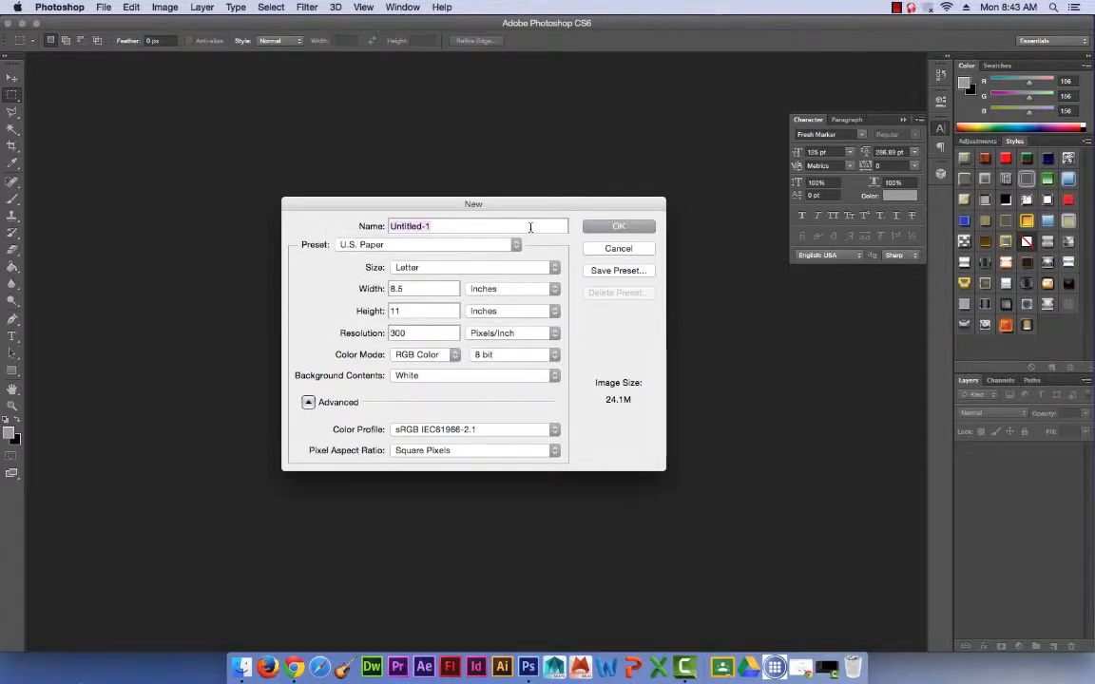
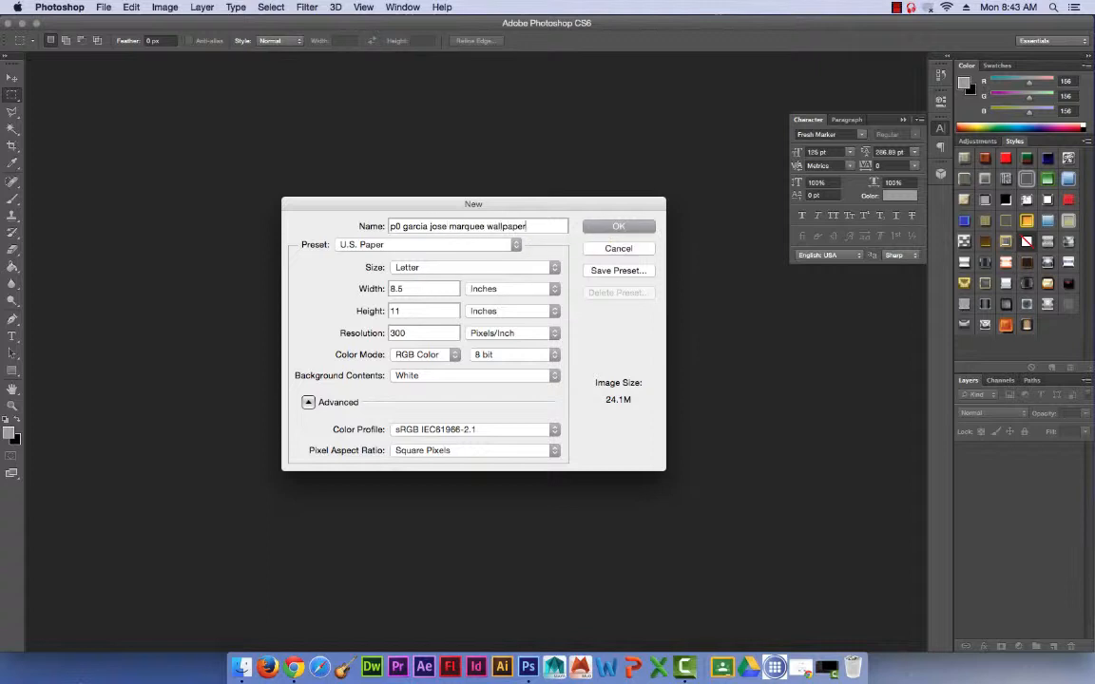
pyautogui.write('01')
# Create the new document with the Web preset at 1600 x 1200 pixels.
pyautogui.click(403, 242)
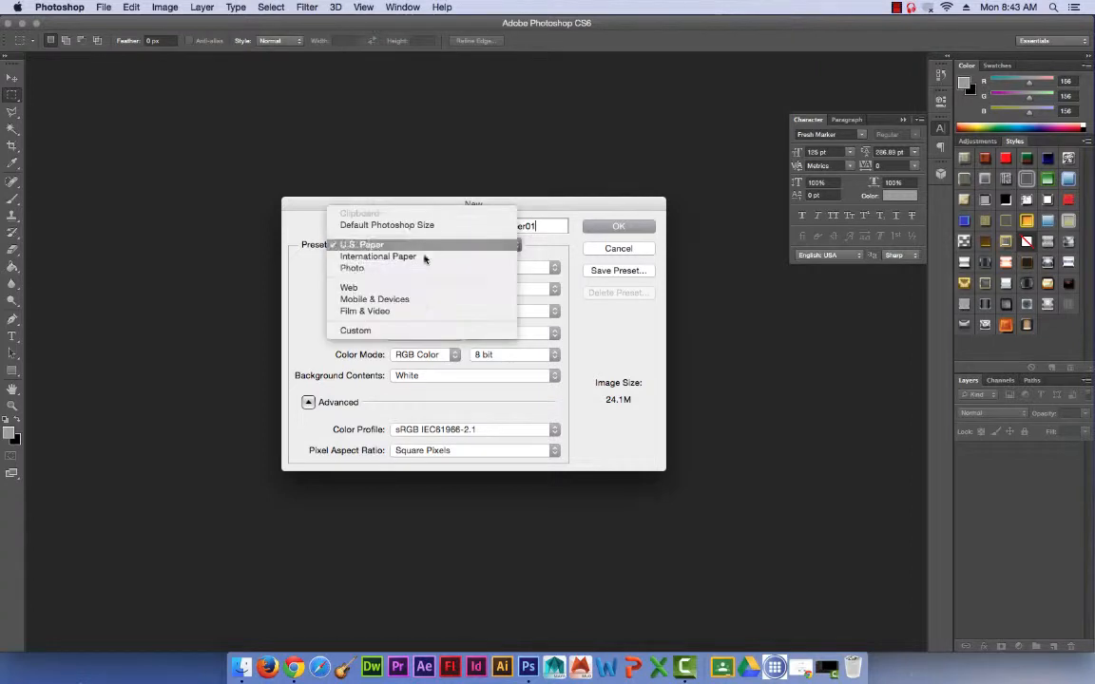
pyautogui.click(416, 287)
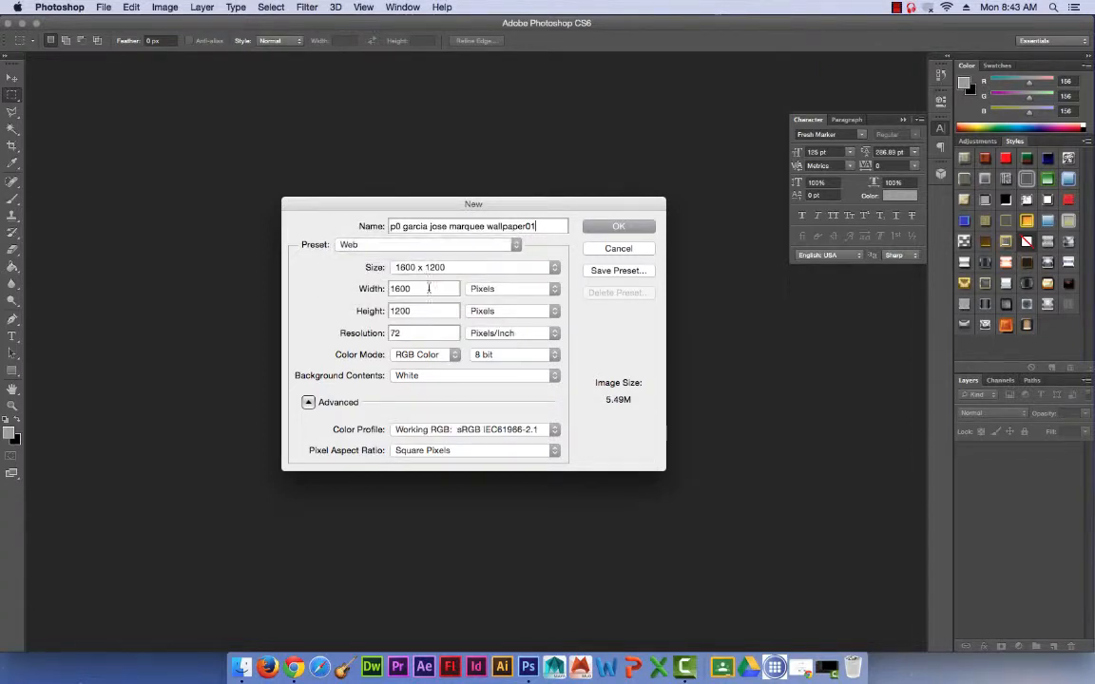
pyautogui.click(438, 268)
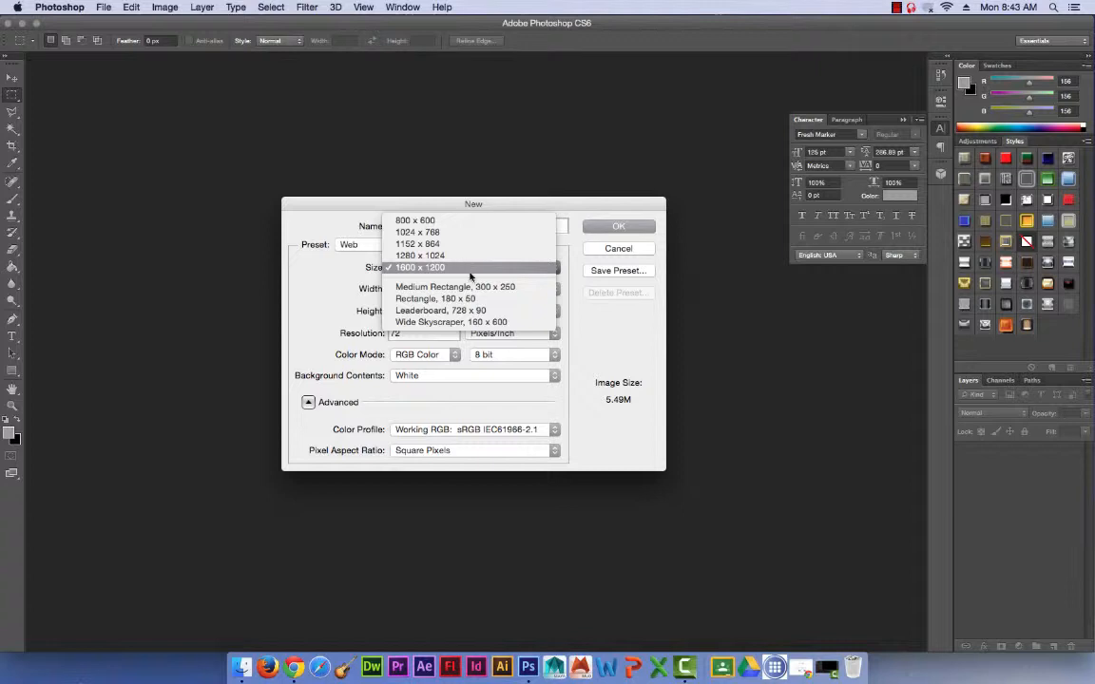
pyautogui.click(528, 266)
pyautogui.click(618, 228)
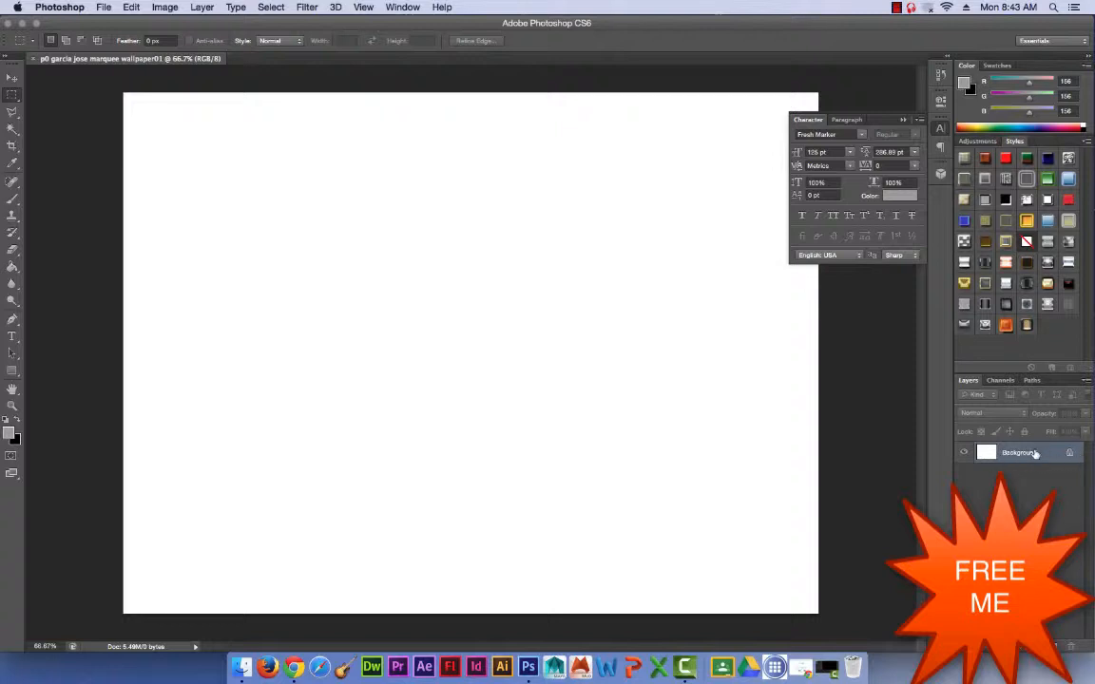
# Unlock the Background layer by converting it into a regular layer named "background".
pyautogui.doubleClick(991, 452)
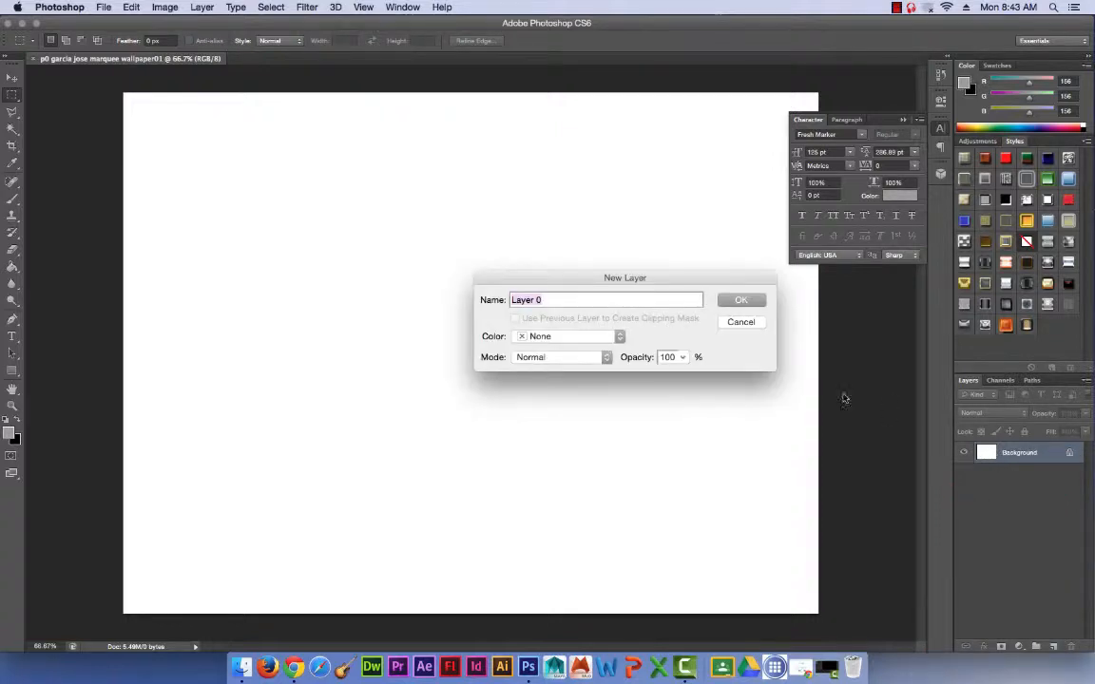
pyautogui.write('background')
pyautogui.press('Return')
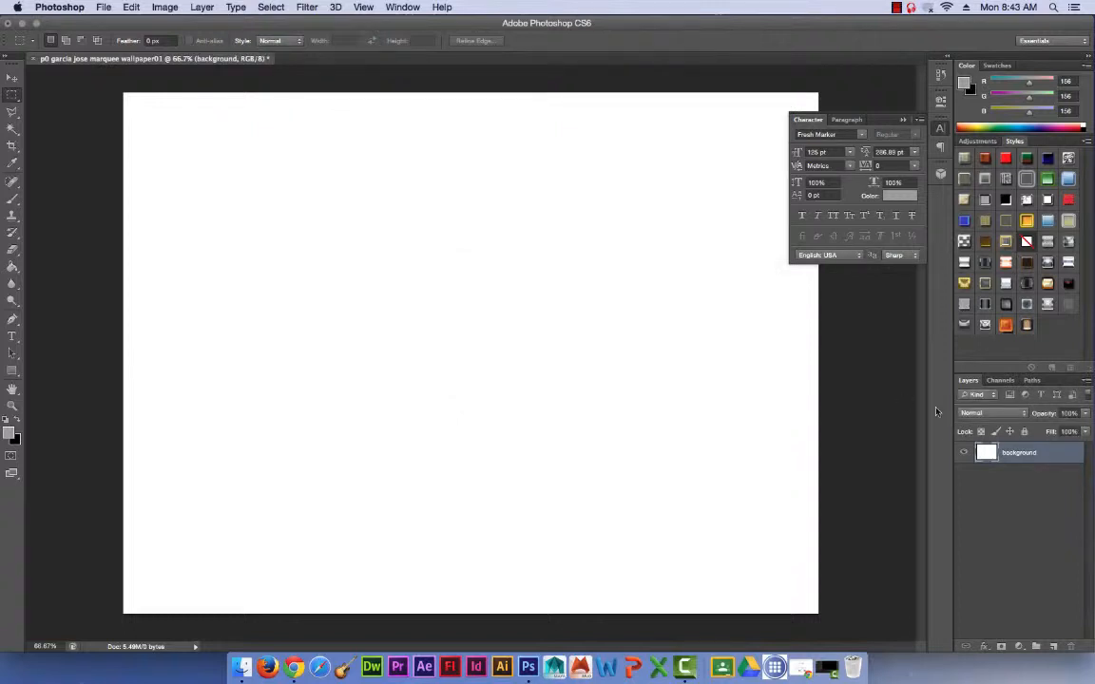
# Apply a Color Overlay effect in dark navy blue to the background layer.
pyautogui.click(983, 647)
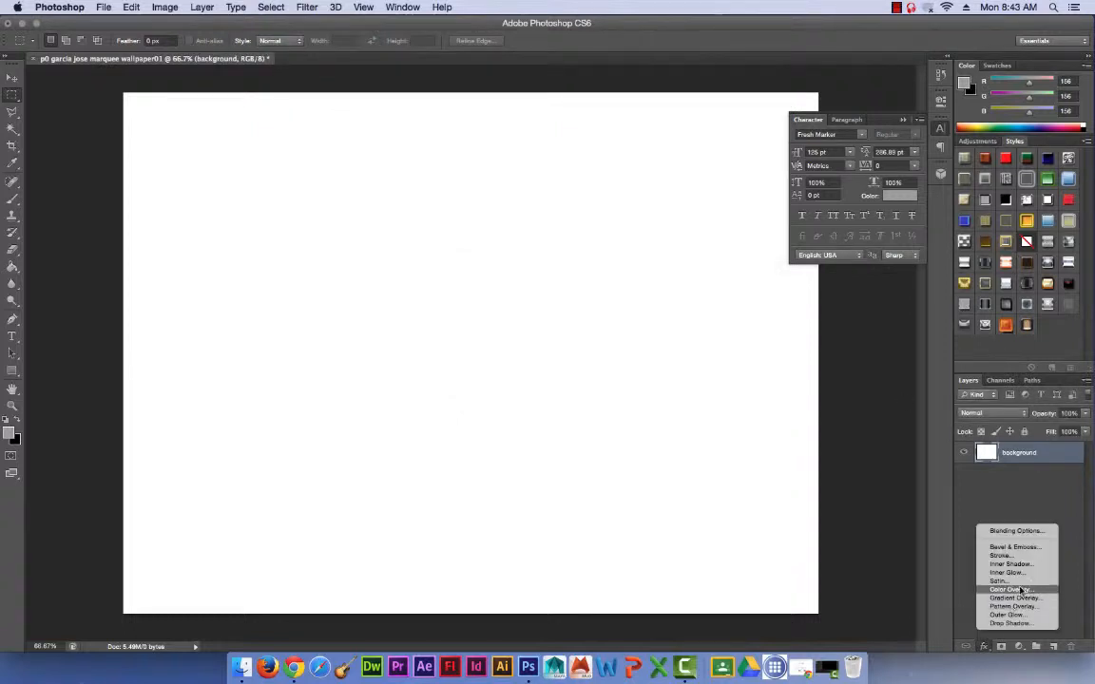
pyautogui.click(1023, 590)
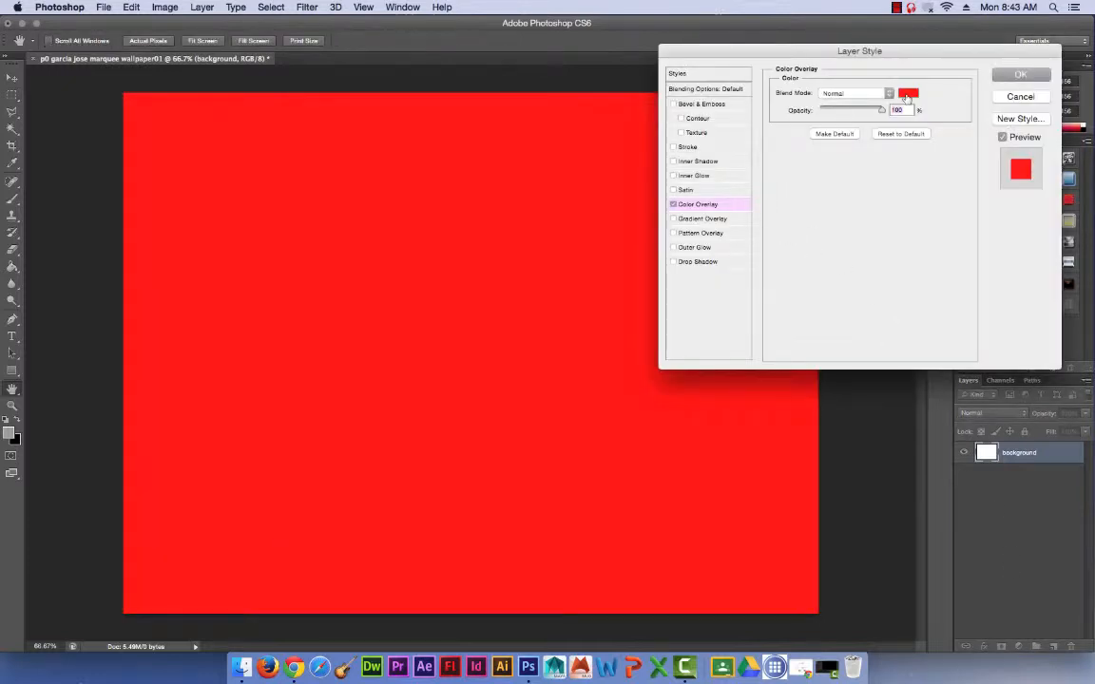
pyautogui.click(909, 96)
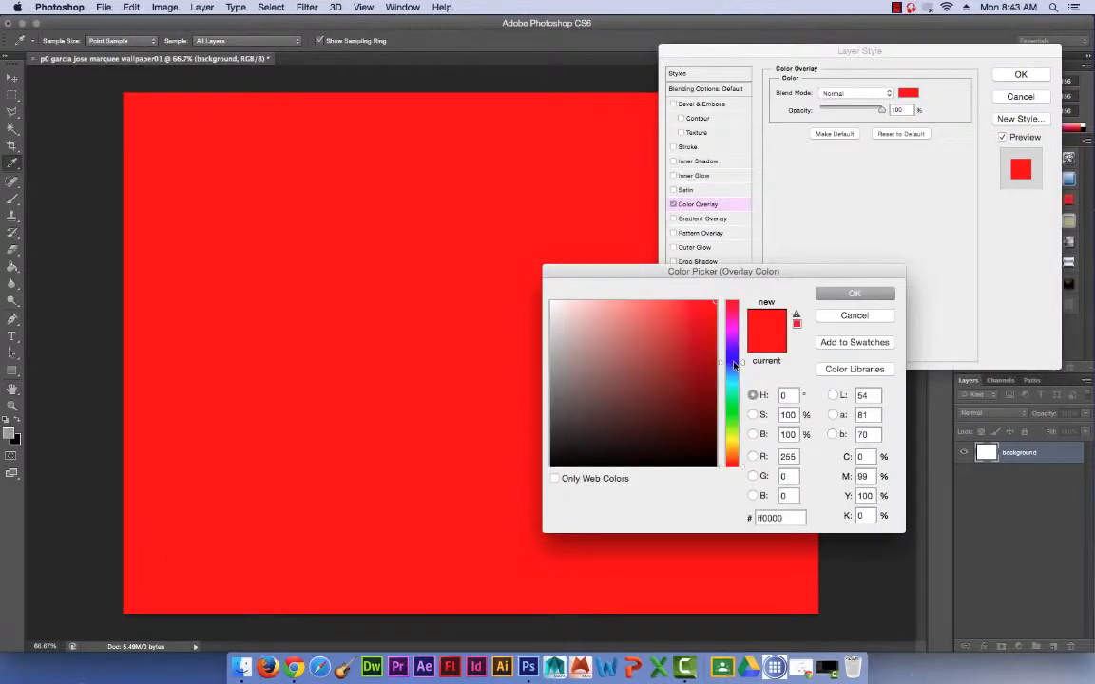
pyautogui.click(731, 362)
pyautogui.moveTo(700, 325)
pyautogui.mouseDown()
pyautogui.moveTo(718, 293)
pyautogui.moveTo(714, 411)
pyautogui.mouseUp()
pyautogui.click(892, 299)
pyautogui.click(1015, 74)
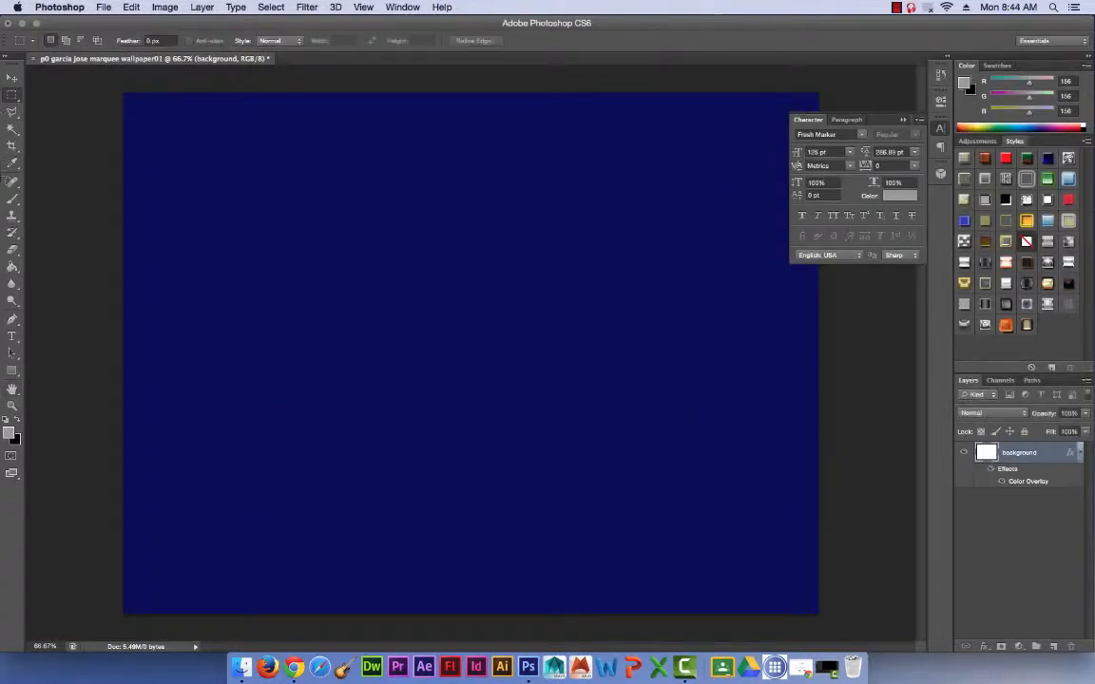
# Add a new layer above the background and name it "perfect squares".
pyautogui.click(1052, 647)
pyautogui.doubleClick(1013, 452)
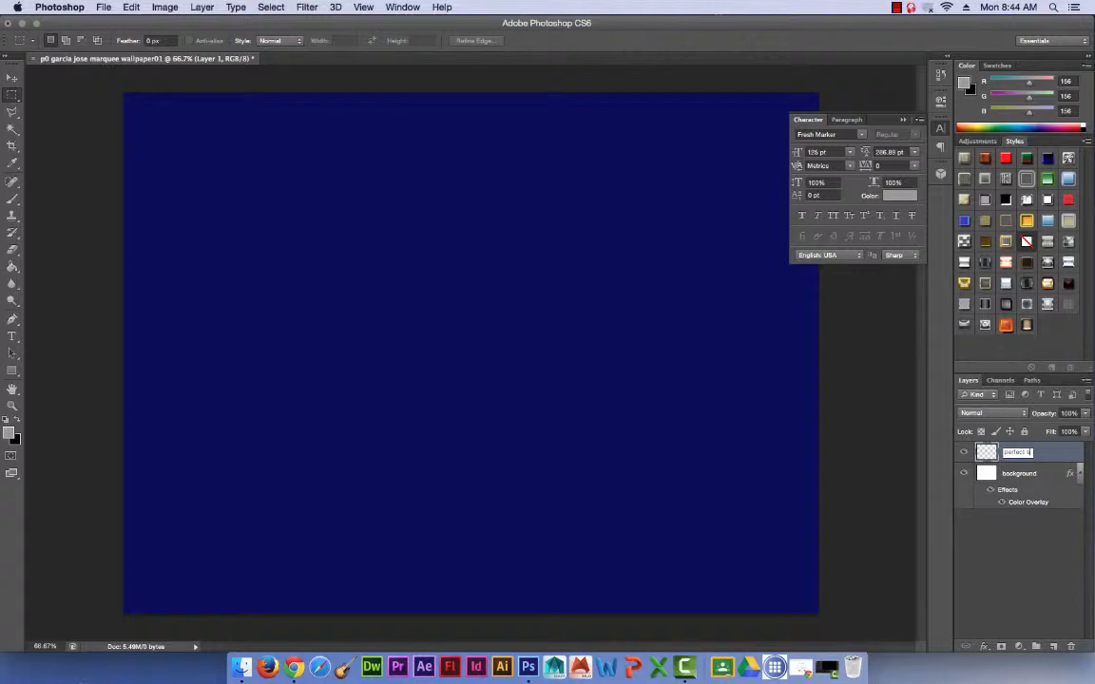
pyautogui.press('Return')
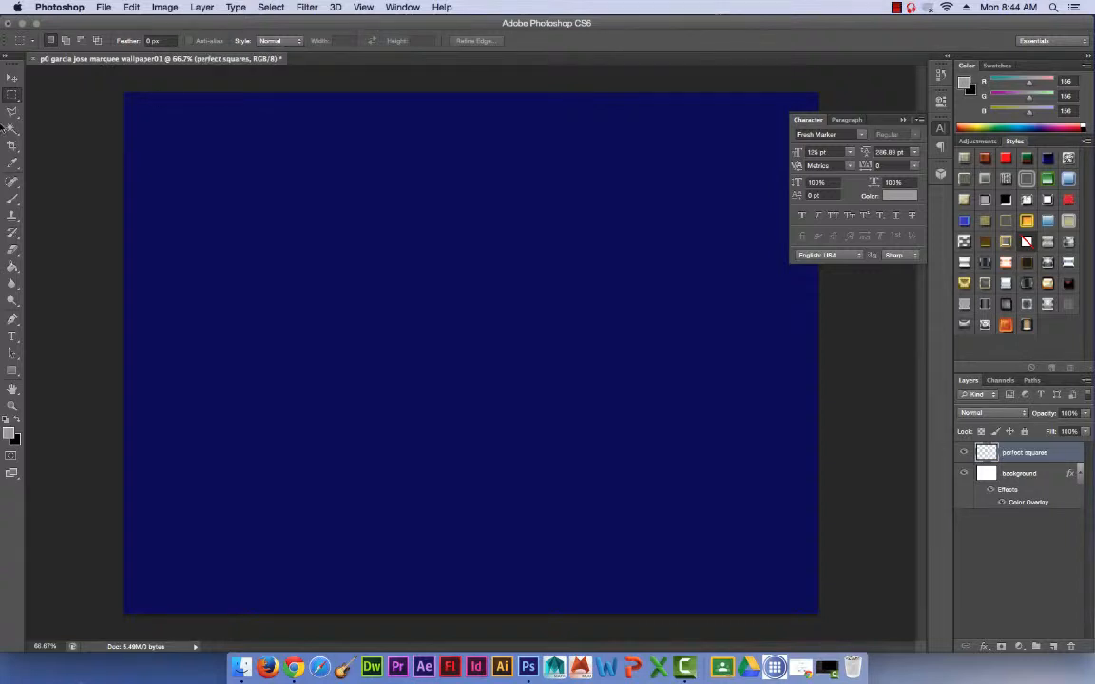
# Make a small square marquee selection near the canvas's upper-left corner and fill it with white using the Paint Bucket.
pyautogui.click(11, 96)
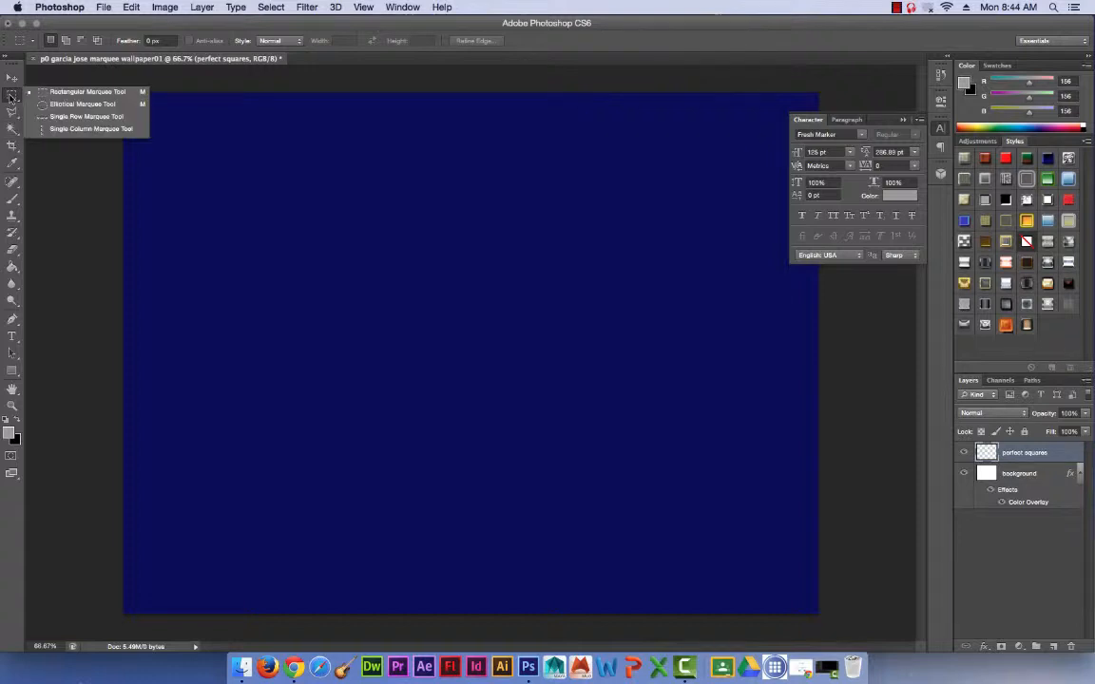
pyautogui.click(74, 92)
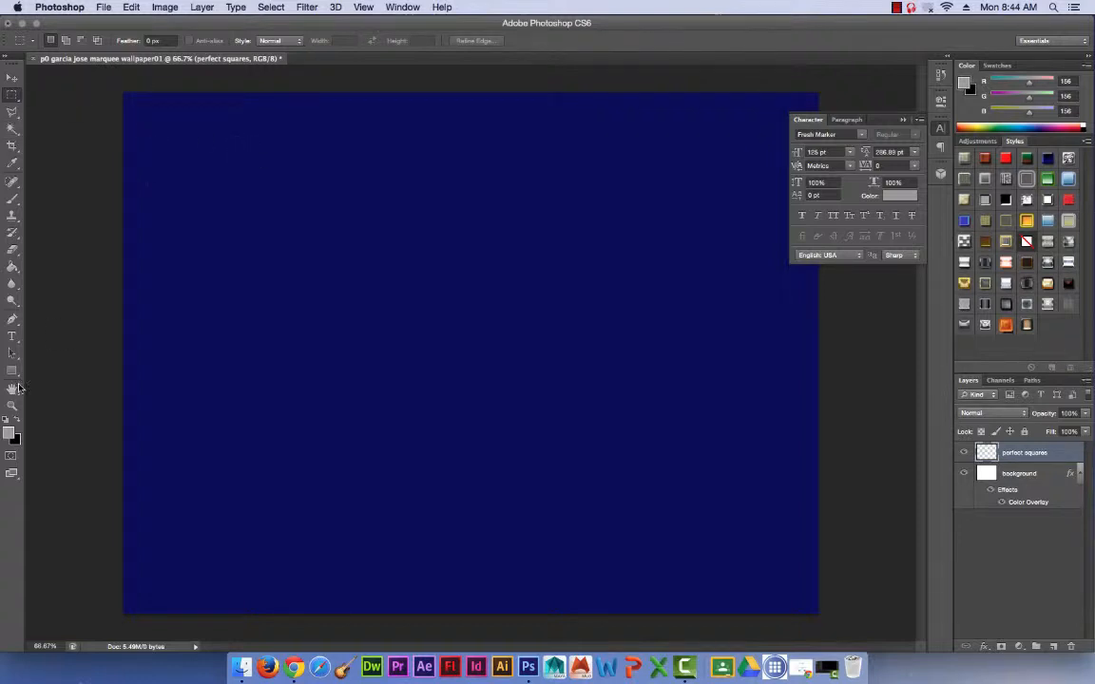
pyautogui.click(10, 434)
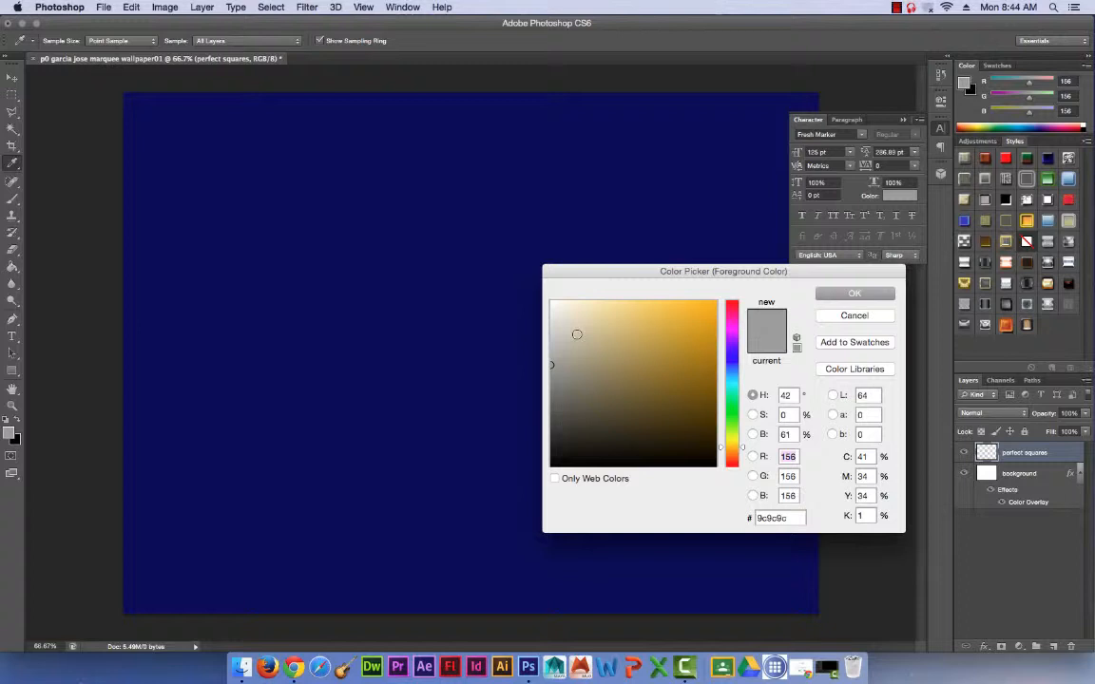
pyautogui.click(854, 293)
pyautogui.moveTo(143, 109); pyautogui.dragTo(219, 184)
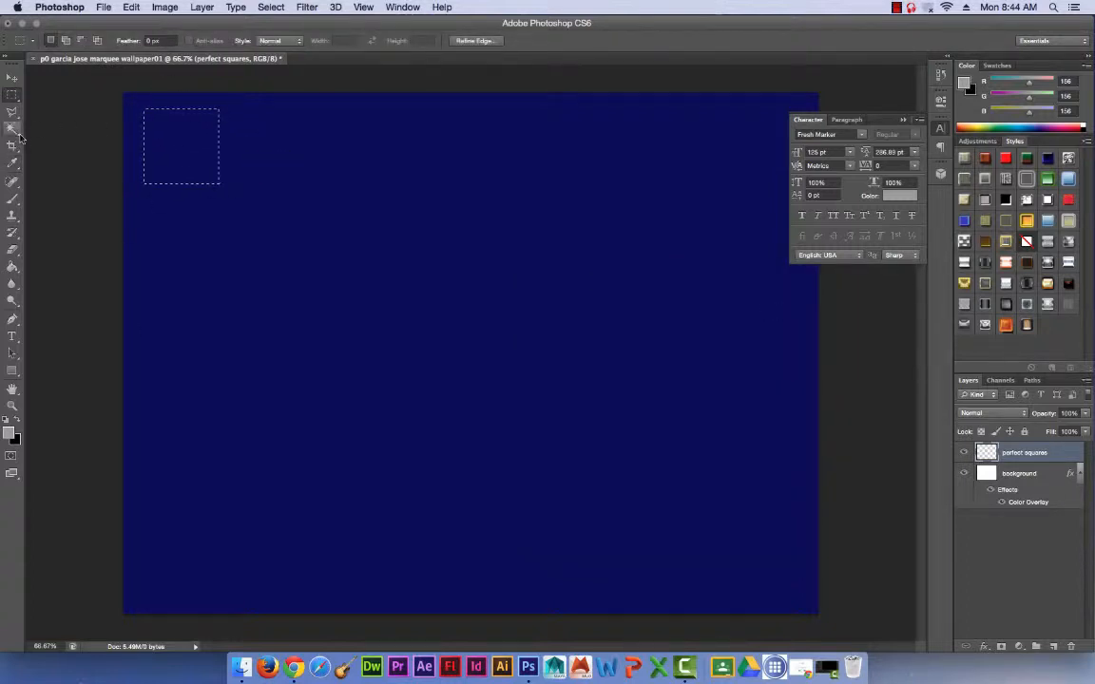
pyautogui.click(11, 270)
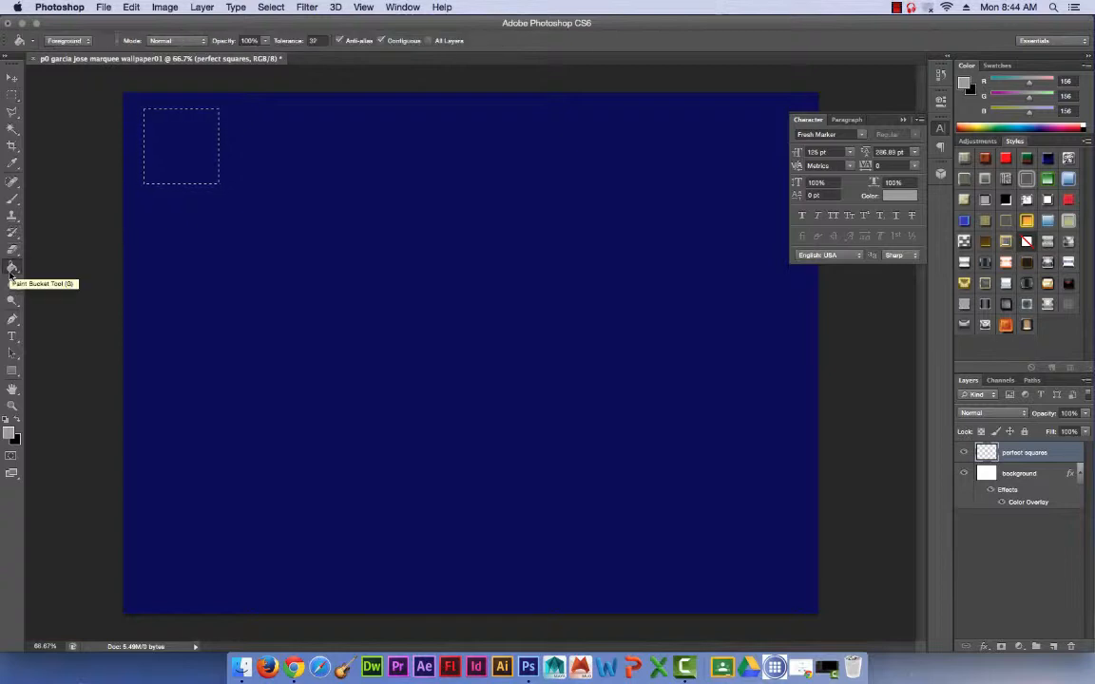
pyautogui.click(9, 434)
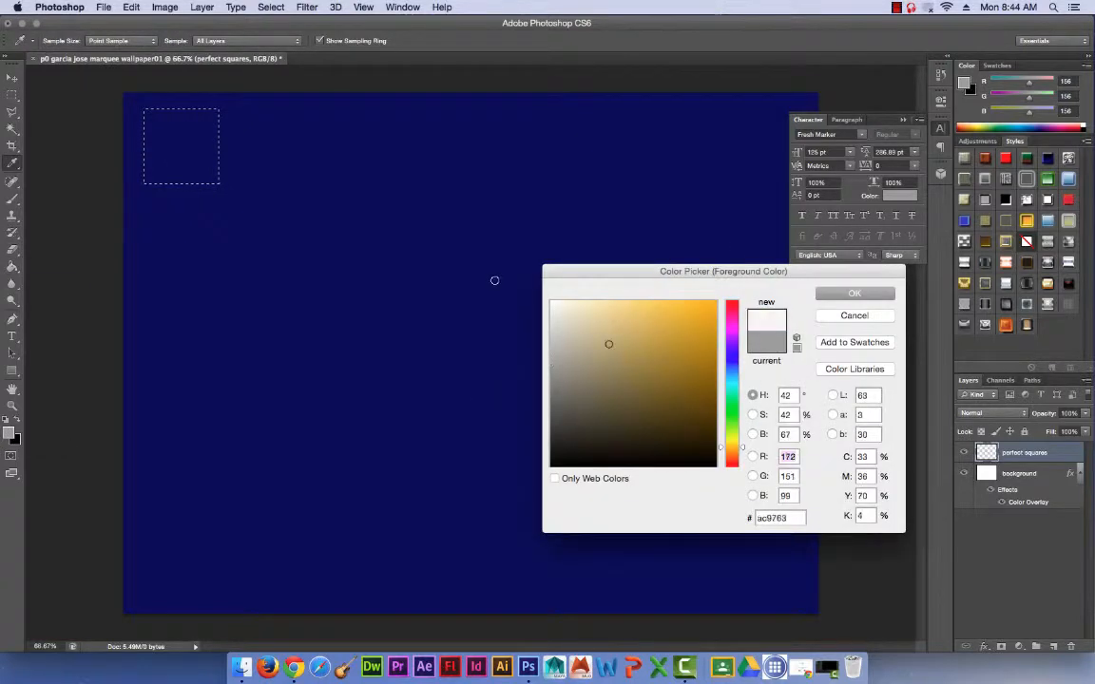
pyautogui.click(551, 297)
pyautogui.click(840, 287)
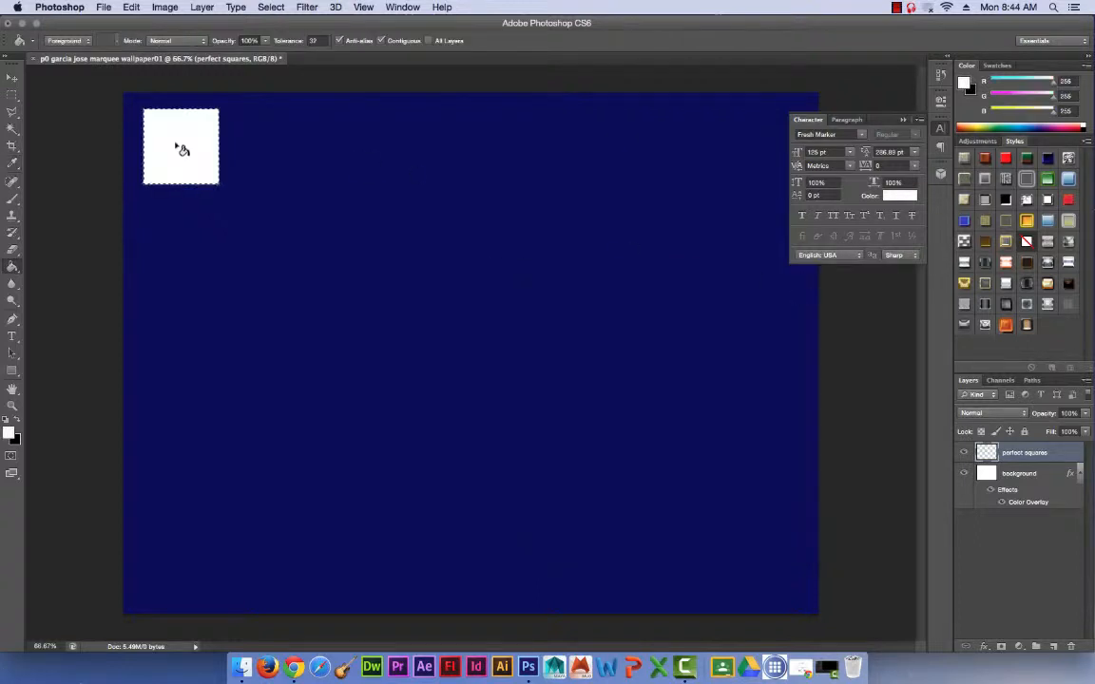
# Deselect the first square, then marquee a larger square to its right, slightly lower, and fill it with white.
pyautogui.click(14, 96)
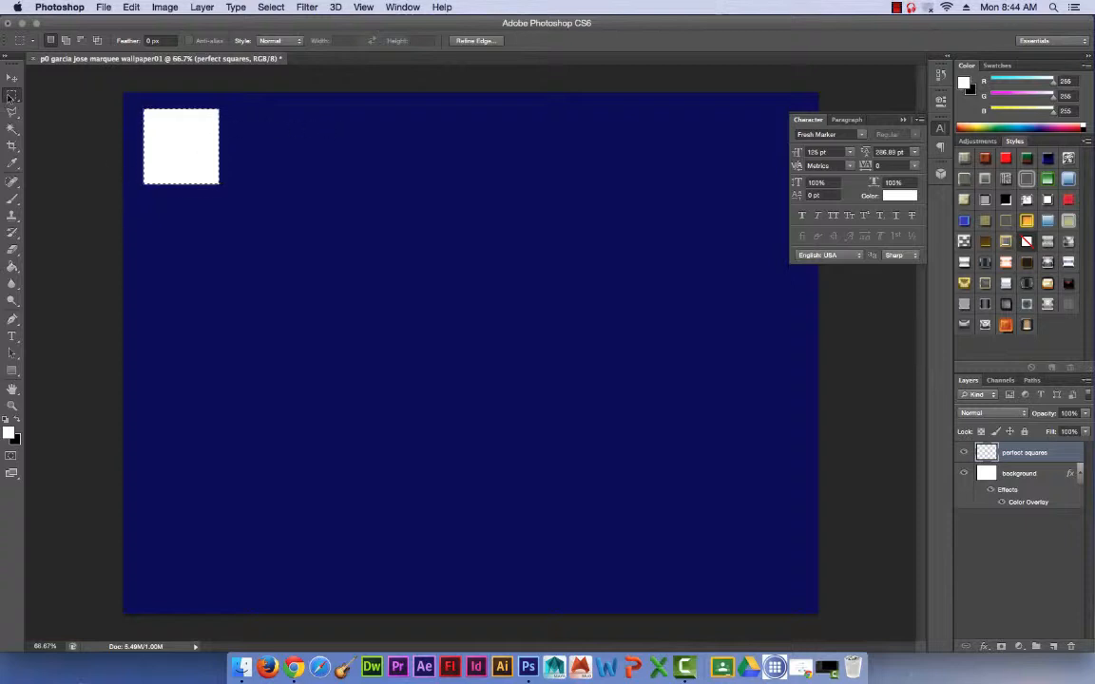
pyautogui.click(305, 143)
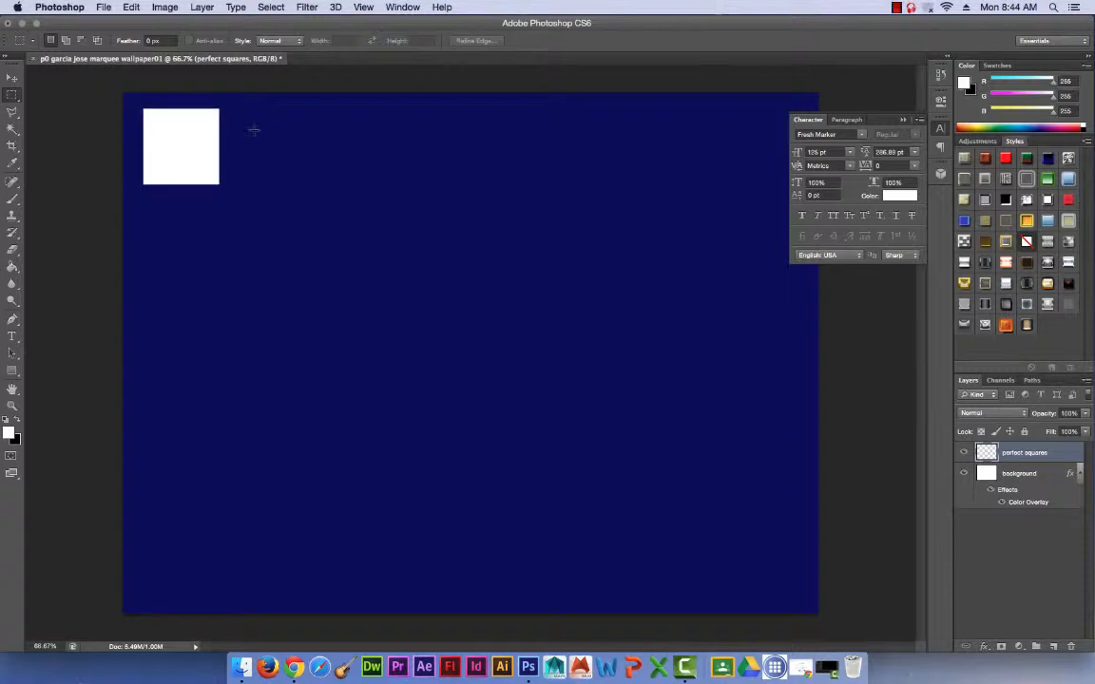
pyautogui.moveTo(248, 131); pyautogui.dragTo(386, 270)
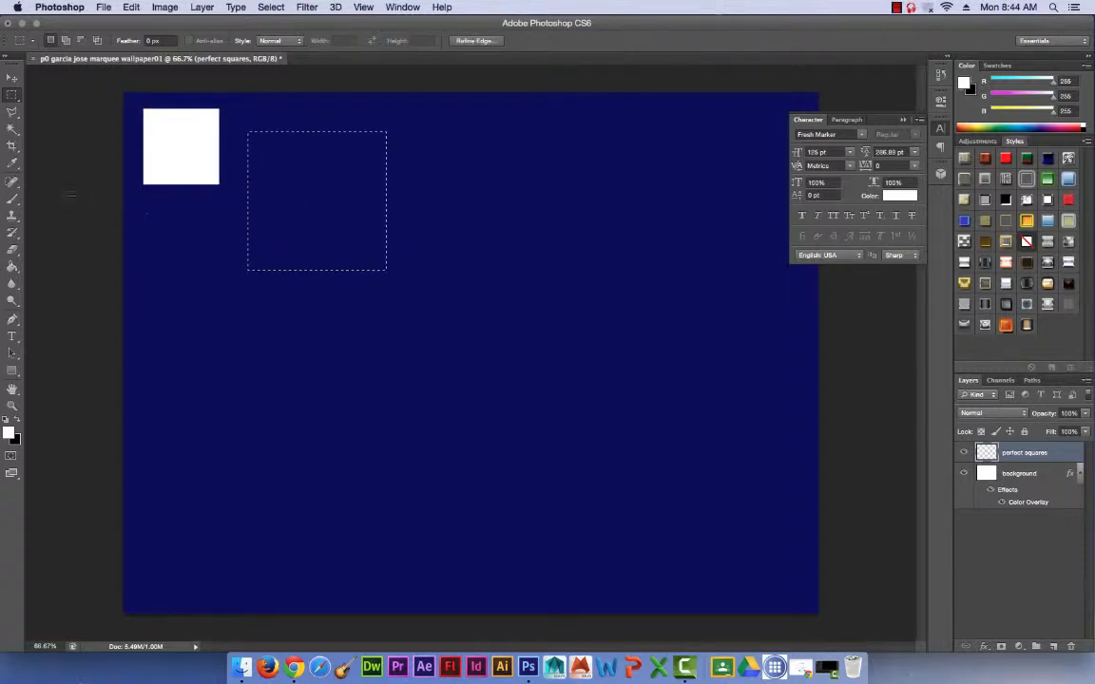
pyautogui.click(11, 270)
pyautogui.click(294, 185)
# Deselect, then marquee a medium-sized square to the right of the largest one and fill it with white.
pyautogui.press('m')
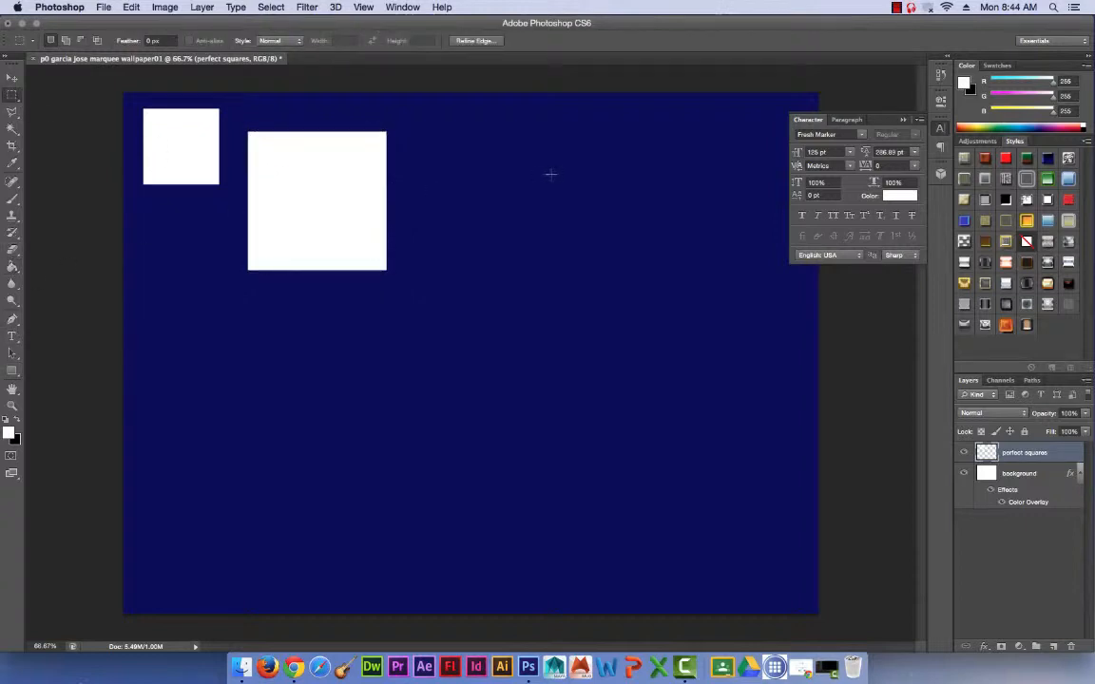
pyautogui.click(551, 175)
pyautogui.moveTo(419, 114); pyautogui.dragTo(530, 224)
pyautogui.click(12, 269)
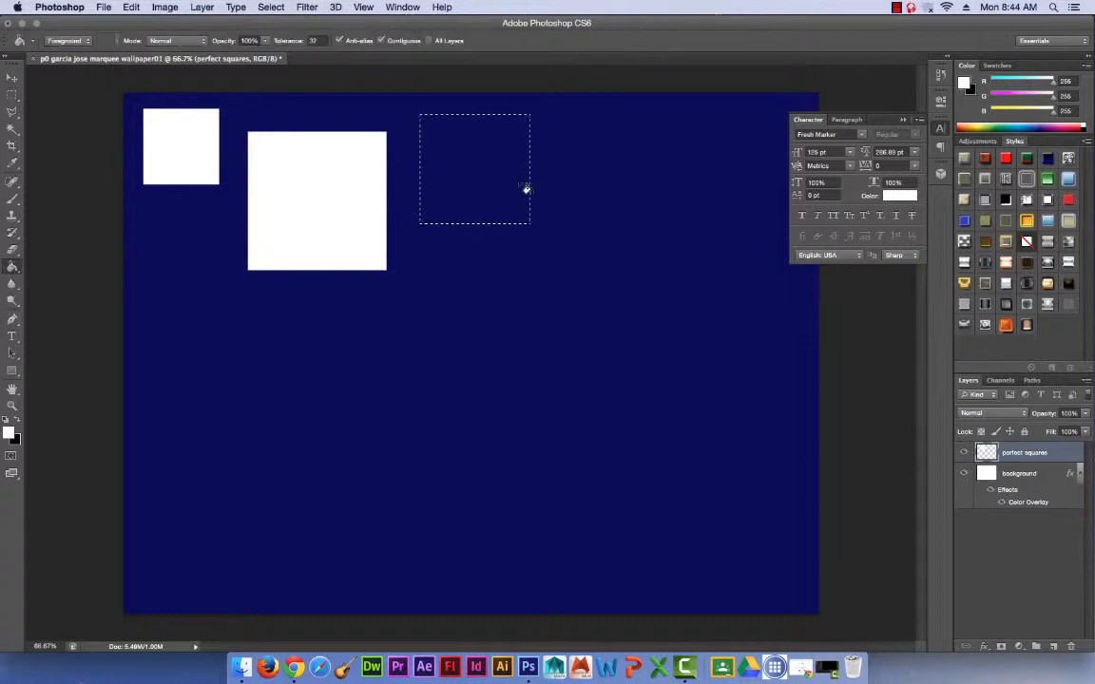
pyautogui.click(471, 173)
# Marquee a small square below the first one, against the canvas's left edge, and fill it with white.
pyautogui.click(12, 95)
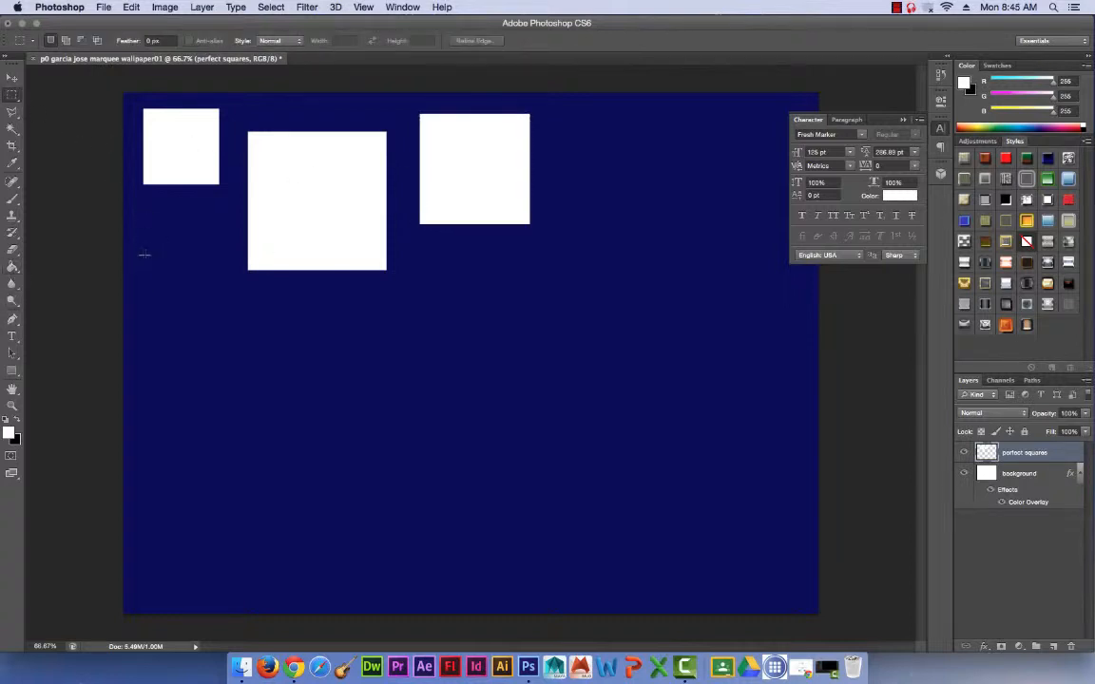
pyautogui.moveTo(124, 218)
pyautogui.mouseDown()
pyautogui.moveTo(237, 287)
pyautogui.moveTo(239, 304)
pyautogui.mouseUp()
pyautogui.click(11, 267)
pyautogui.click(195, 252)
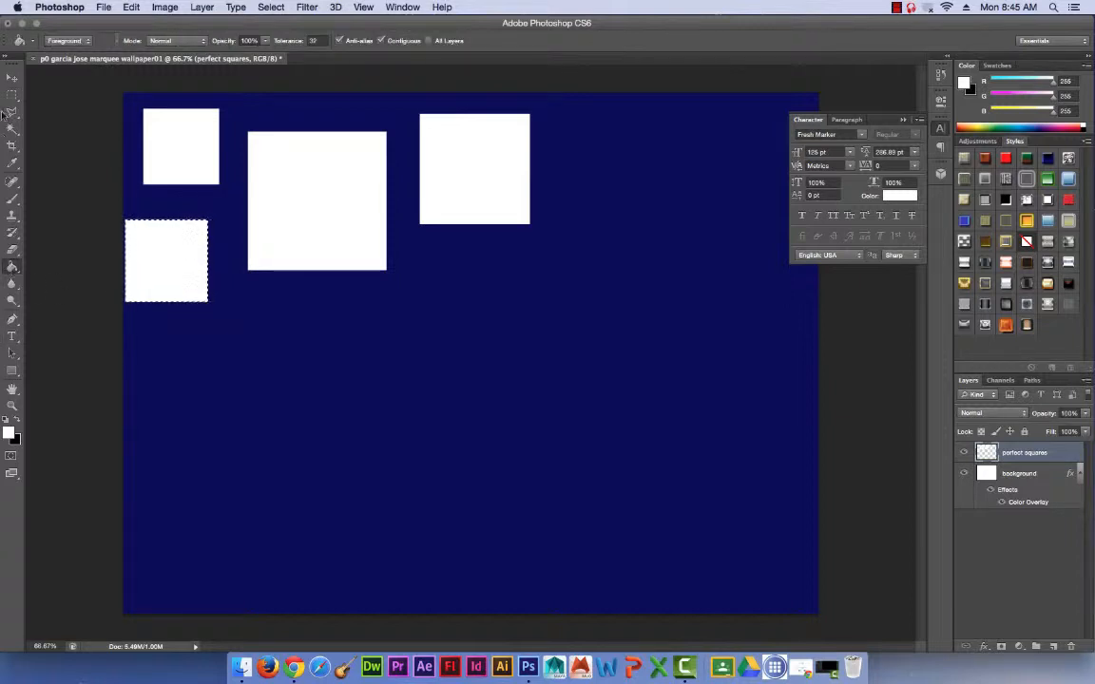
# Marquee a large square below the gap between the two upper-middle squares and fill it with white.
pyautogui.click(12, 95)
pyautogui.moveTo(267, 296); pyautogui.dragTo(465, 494)
pyautogui.click(12, 267)
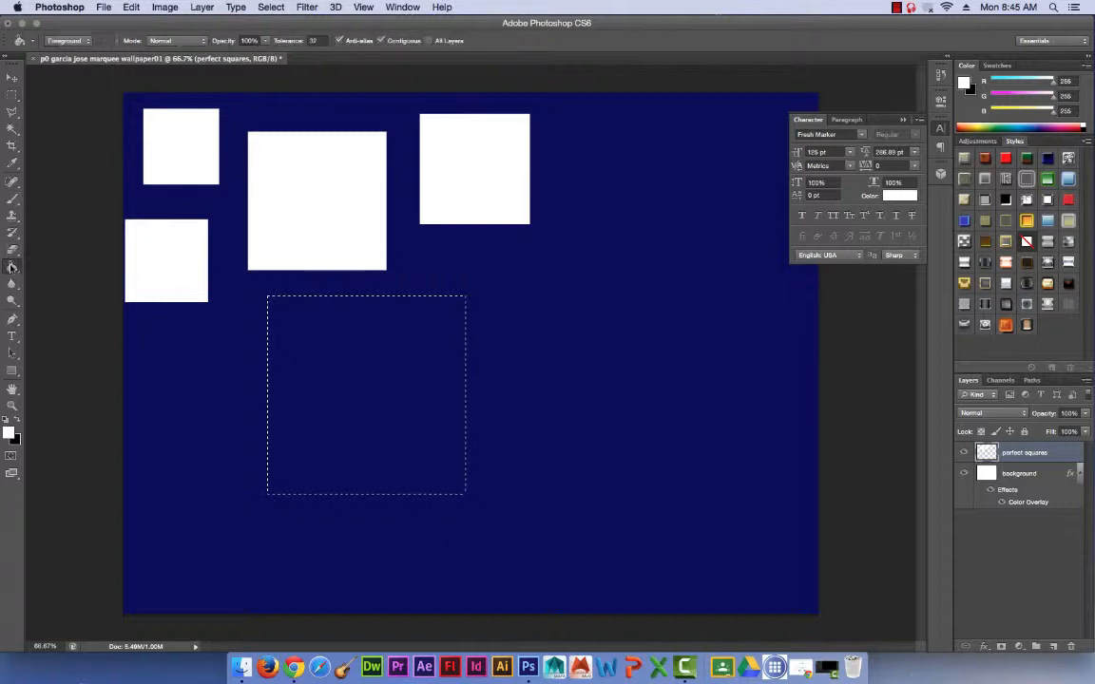
pyautogui.click(306, 321)
# Deselect, then marquee a medium square between the large lower square and the canvas's left edge and fill it with white.
pyautogui.click(12, 95)
pyautogui.click(245, 355)
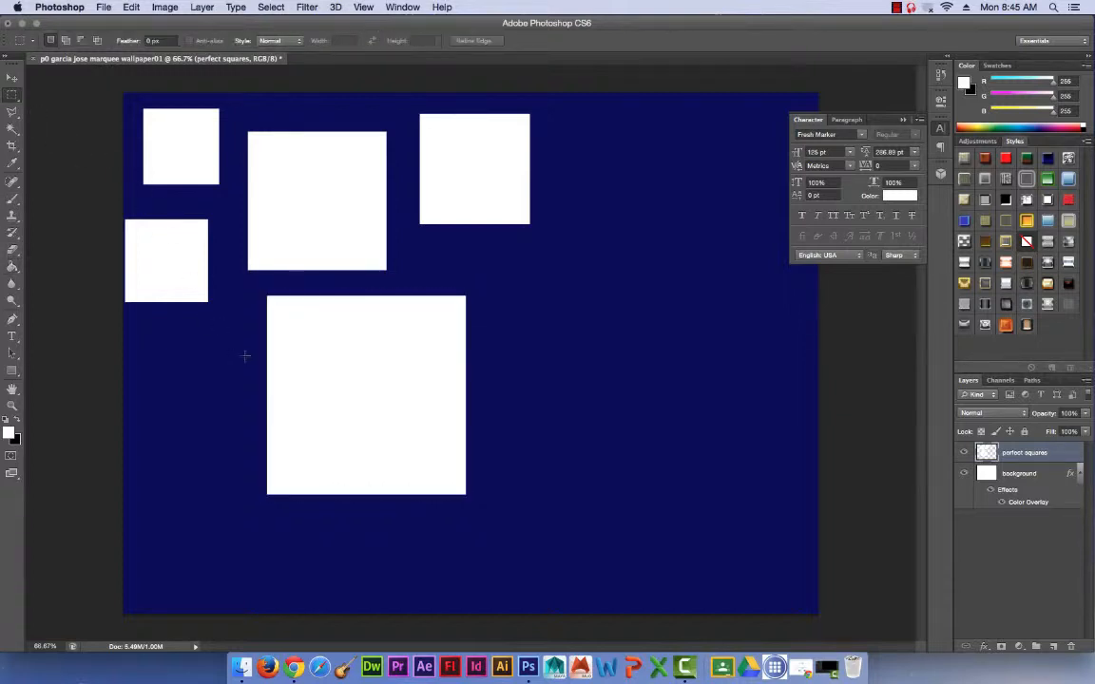
pyautogui.moveTo(246, 321); pyautogui.dragTo(136, 435)
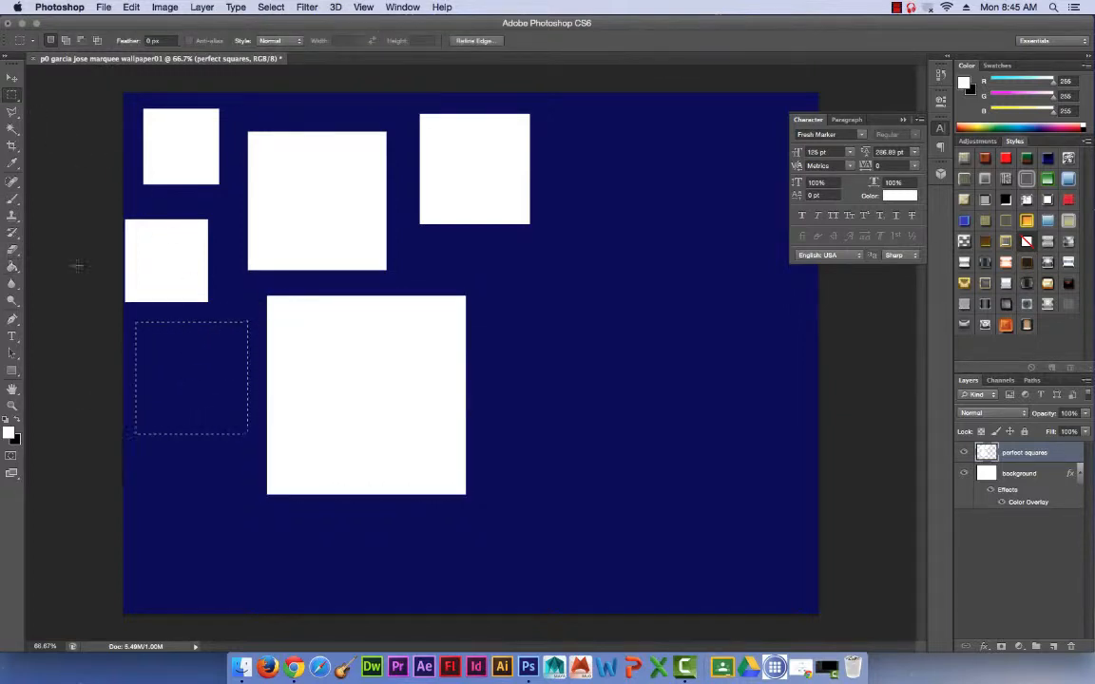
pyautogui.click(12, 267)
pyautogui.click(190, 357)
# Deselect, then marquee a very large square in the canvas's upper-right area and fill it with white.
pyautogui.click(12, 95)
pyautogui.press('super+d')
pyautogui.moveTo(542, 133); pyautogui.dragTo(804, 428)
pyautogui.click(11, 267)
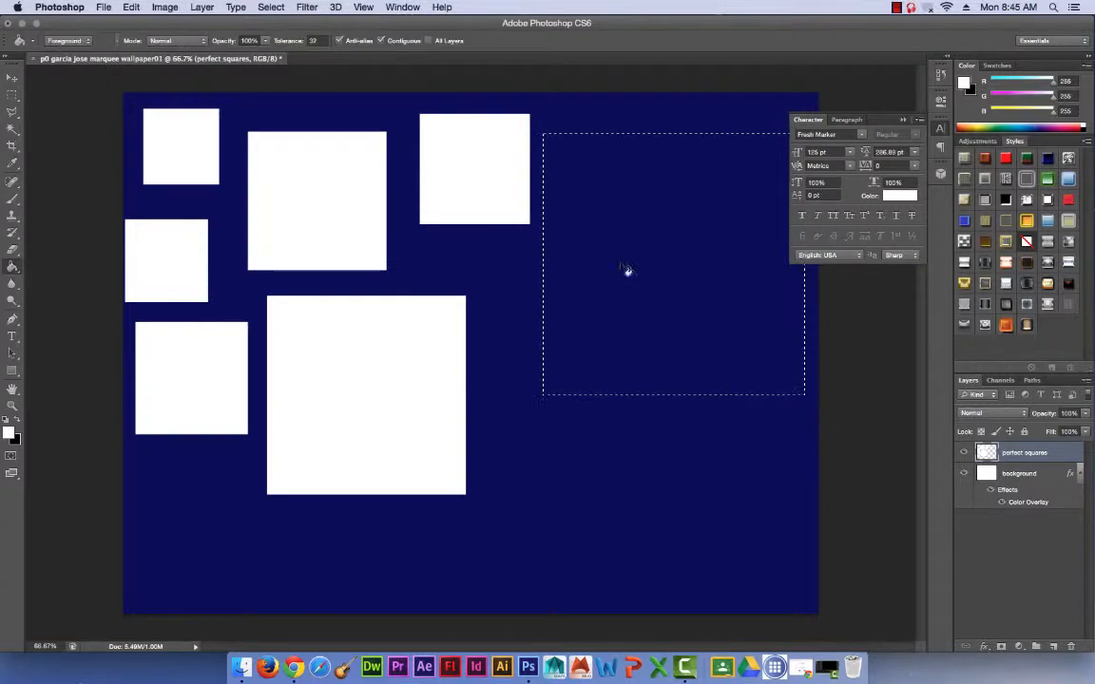
pyautogui.click(628, 270)
# Deselect, marquee a tiny square just below the upper-middle square, fill it with white, and return to the Rectangular Marquee tool.
pyautogui.click(12, 95)
pyautogui.press('super+d')
pyautogui.moveTo(426, 234); pyautogui.dragTo(532, 328)
pyautogui.click(12, 267)
pyautogui.click(448, 257)
pyautogui.click(11, 95)
pyautogui.moveTo(484, 339)
pyautogui.mouseDown()
pyautogui.moveTo(537, 410)
pyautogui.moveTo(520, 411)
pyautogui.mouseUp()
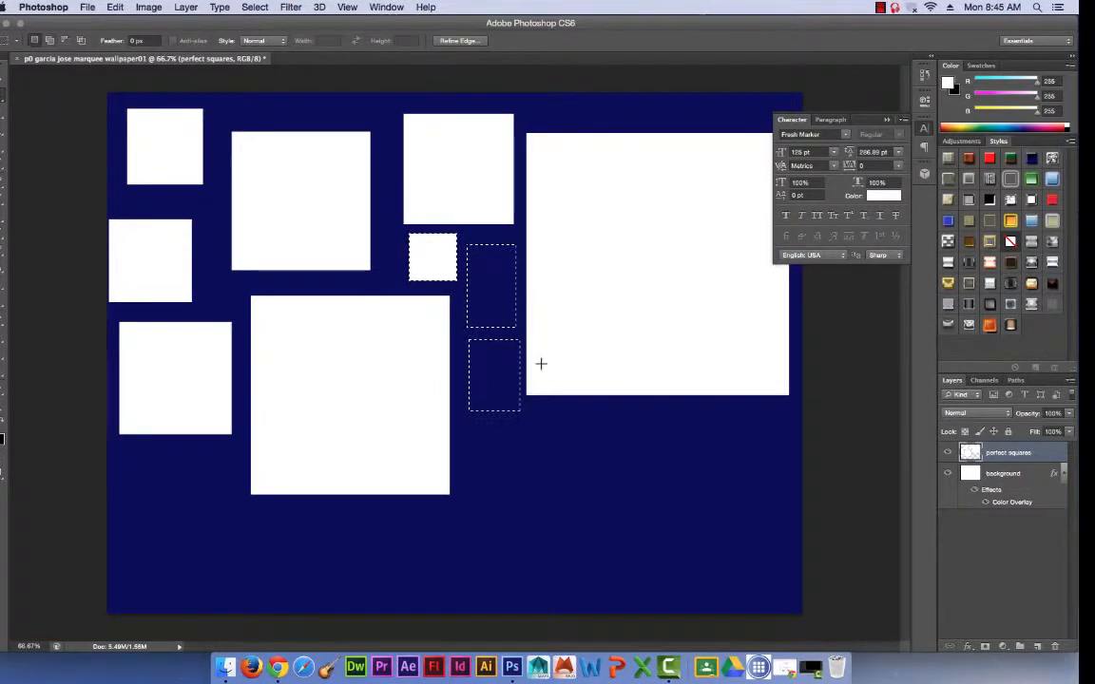
pyautogui.press('super+z')
pyautogui.press('super+z')
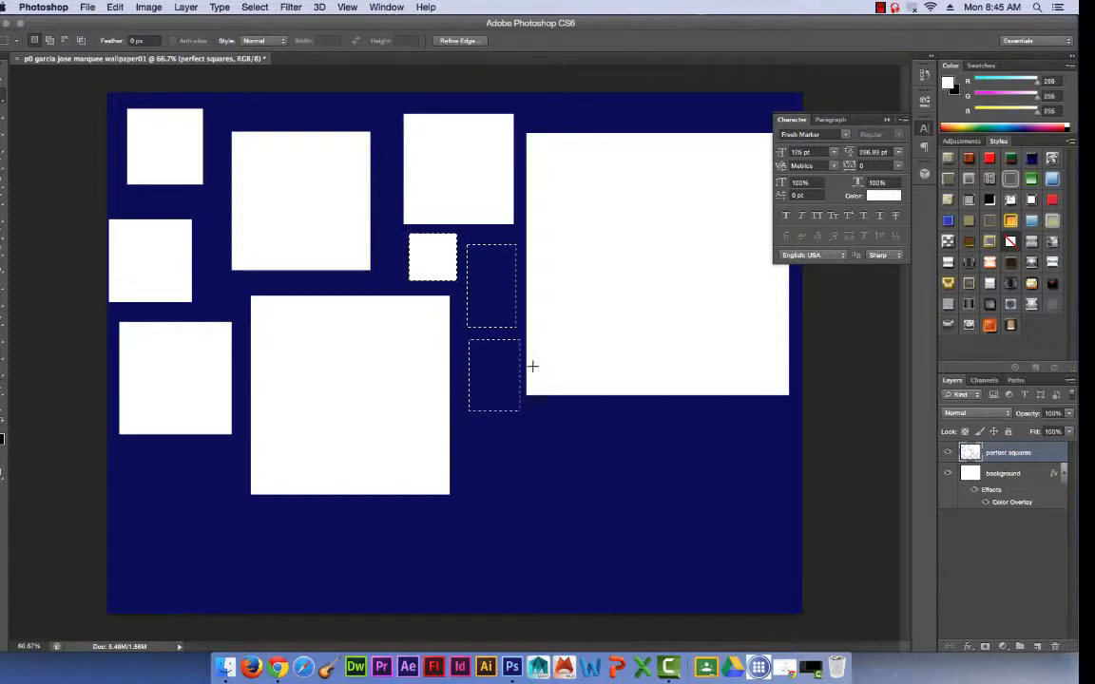
pyautogui.press('super+alt+z')
pyautogui.press('super+alt+z')
pyautogui.press('super+alt+z')
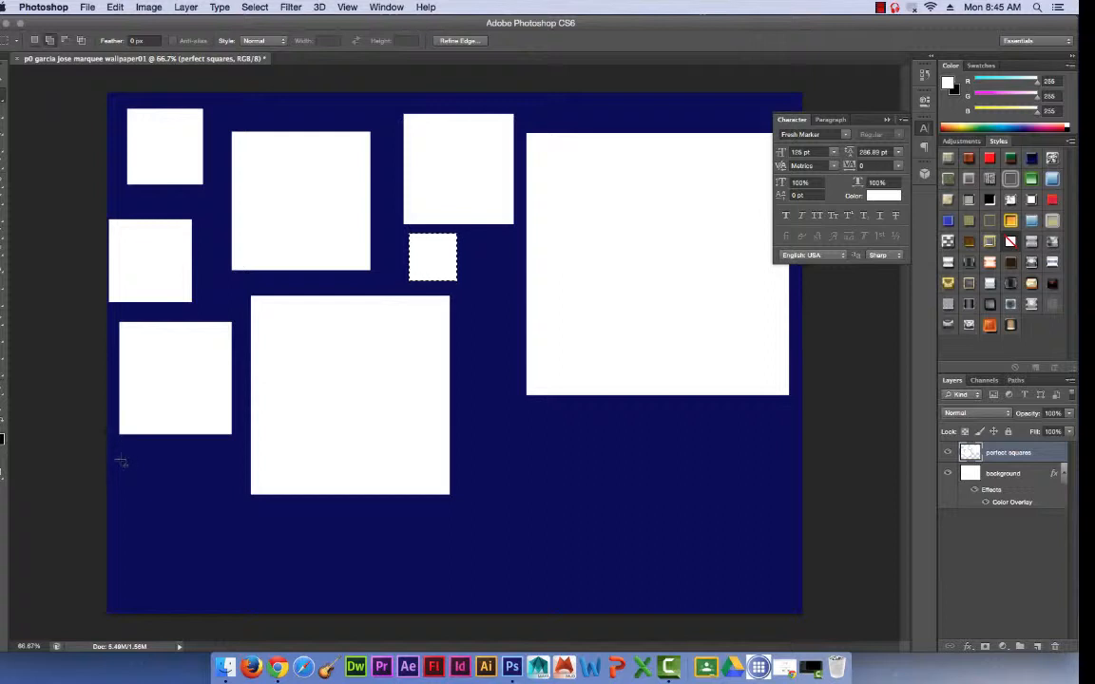
# Add three square areas to the selection along the lower-left part of the canvas, beneath the white squares.
pyautogui.moveTo(120, 455); pyautogui.dragTo(195, 558)
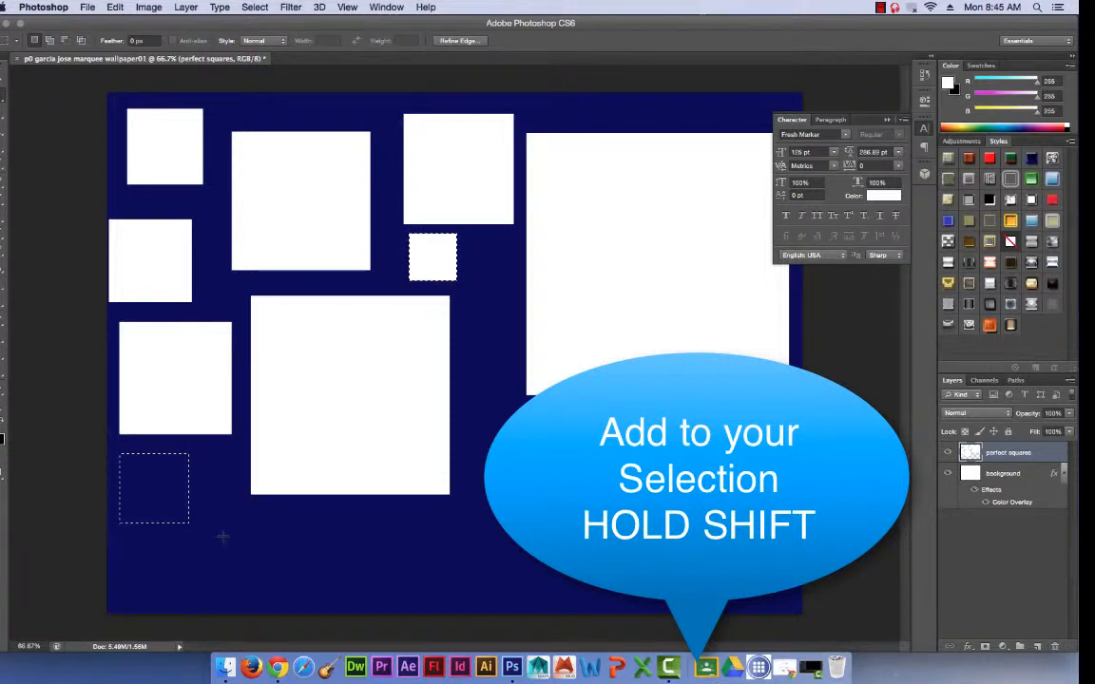
pyautogui.moveTo(212, 507); pyautogui.dragTo(302, 596)
pyautogui.moveTo(331, 506); pyautogui.dragTo(405, 577)
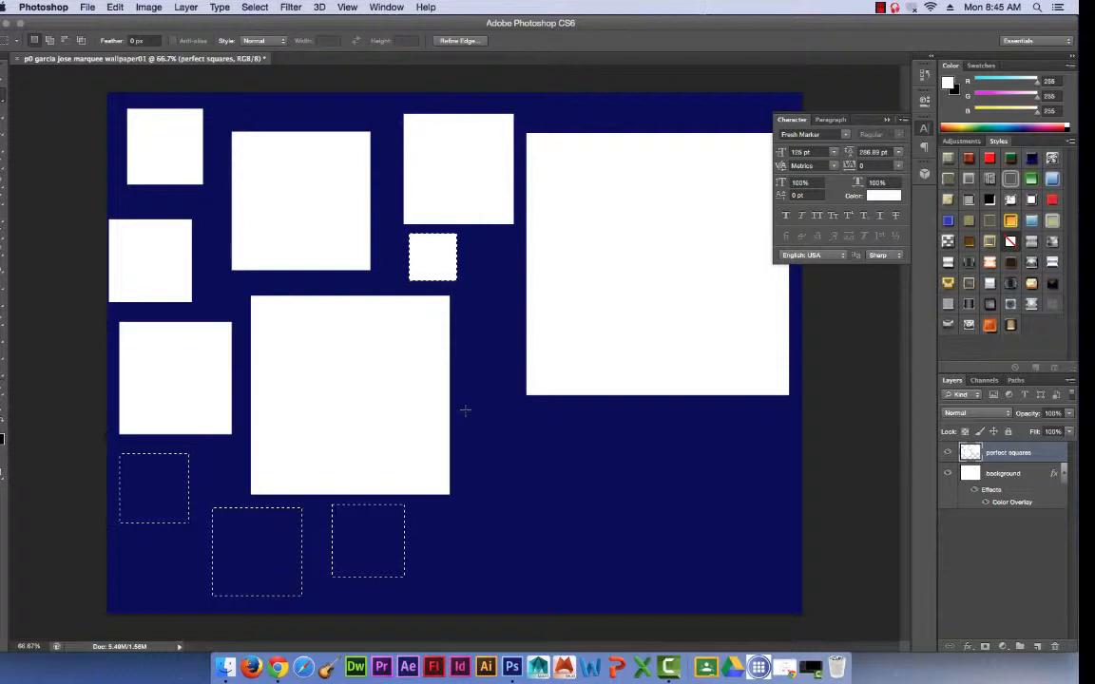
# Add a square area below the gap beside the large middle square and another one beneath it to the selection.
pyautogui.moveTo(464, 411); pyautogui.dragTo(553, 522)
pyautogui.moveTo(435, 512); pyautogui.dragTo(533, 594)
pyautogui.press('super+z')
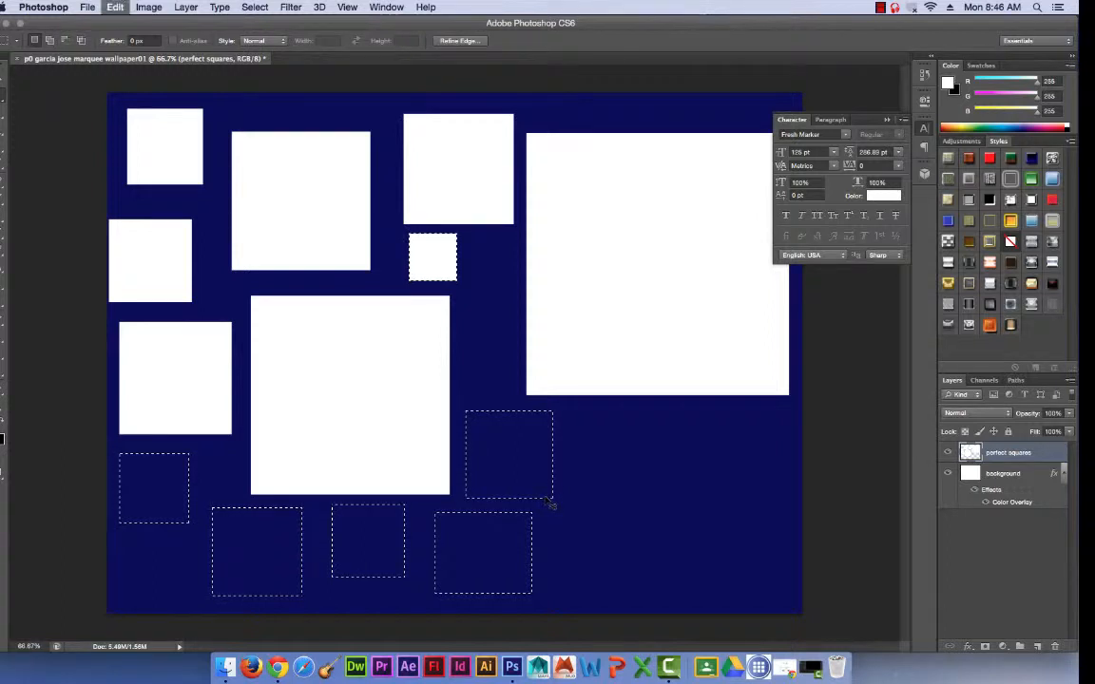
pyautogui.moveTo(462, 513); pyautogui.dragTo(541, 593)
# Add four square areas in the lower-right region and two tiny ones beside the smallest white square to the selection.
pyautogui.moveTo(597, 417); pyautogui.dragTo(680, 501)
pyautogui.moveTo(703, 433); pyautogui.dragTo(801, 529)
pyautogui.moveTo(569, 515); pyautogui.dragTo(647, 592)
pyautogui.moveTo(675, 543); pyautogui.dragTo(739, 605)
pyautogui.moveTo(482, 290); pyautogui.dragTo(528, 336)
pyautogui.moveTo(487, 233); pyautogui.dragTo(530, 278)
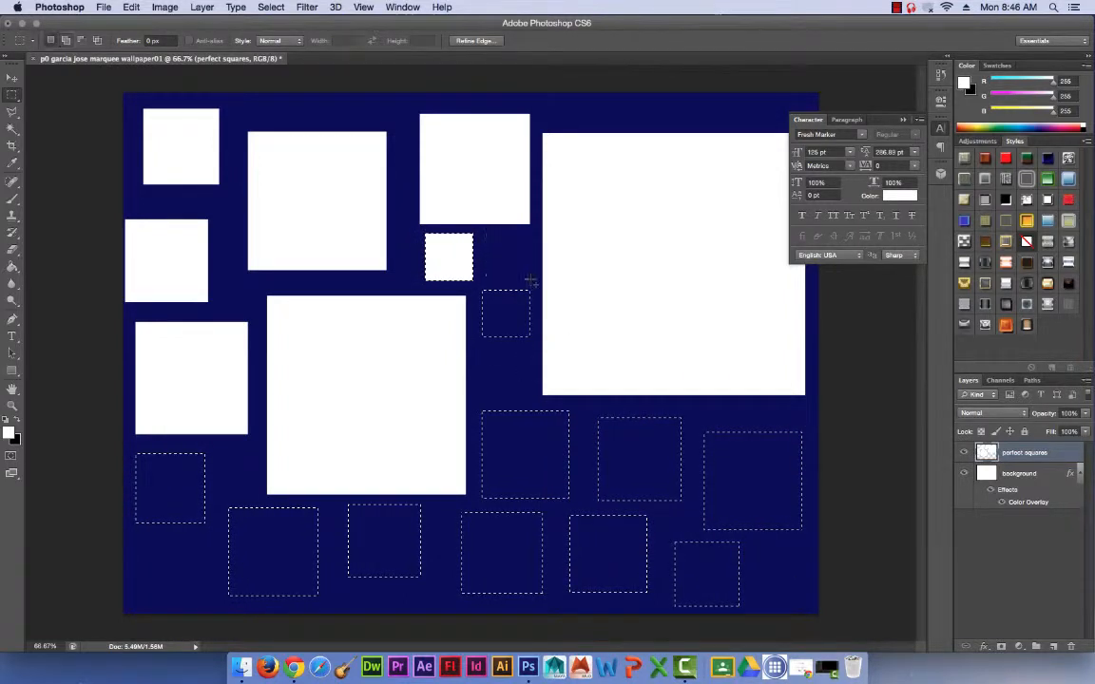
# Fill all the selected square areas with white using the Paint Bucket, and deselect.
pyautogui.click(13, 268)
pyautogui.click(508, 327)
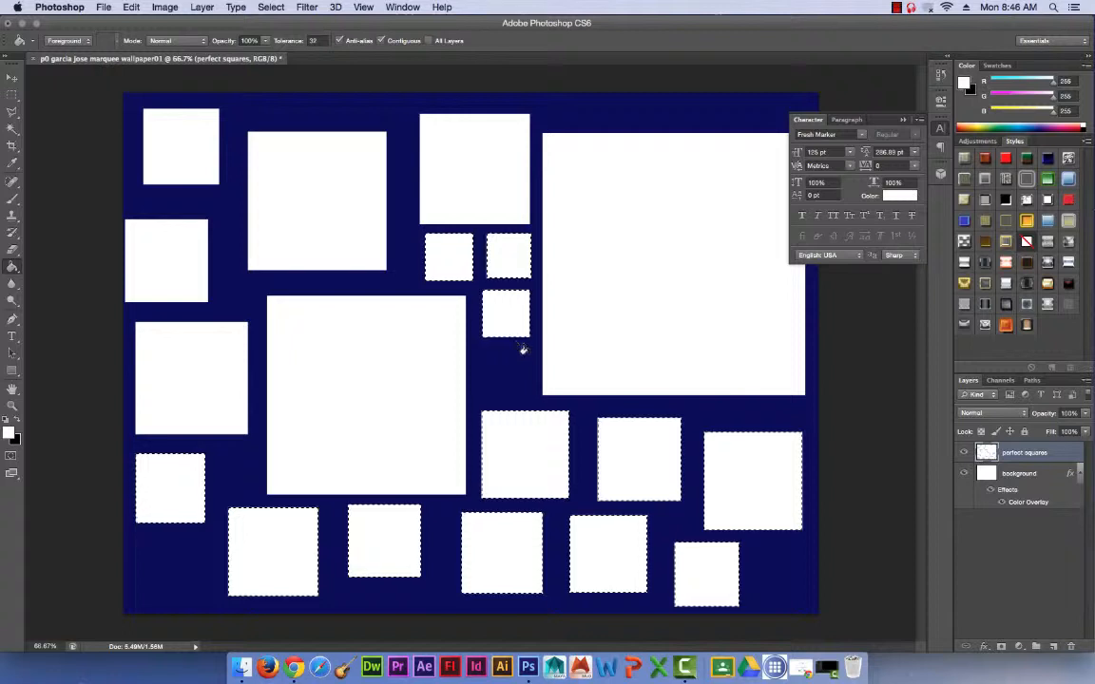
pyautogui.click(12, 95)
pyautogui.click(216, 169)
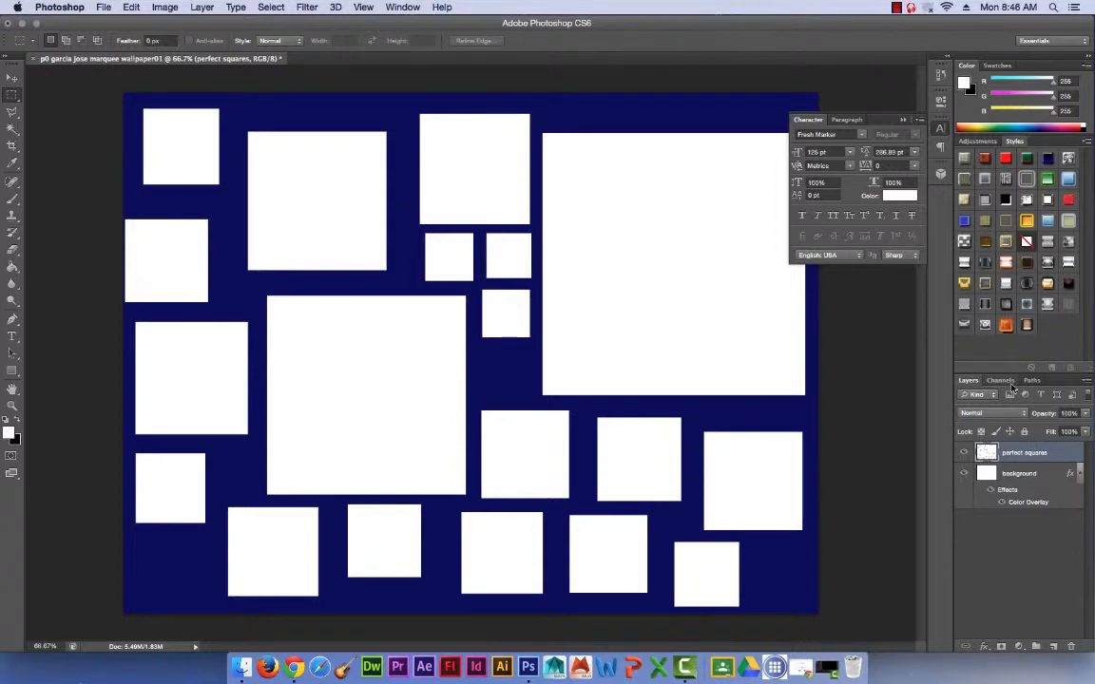
# Set the perfect squares layer's opacity to 25%.
pyautogui.click(1069, 412)
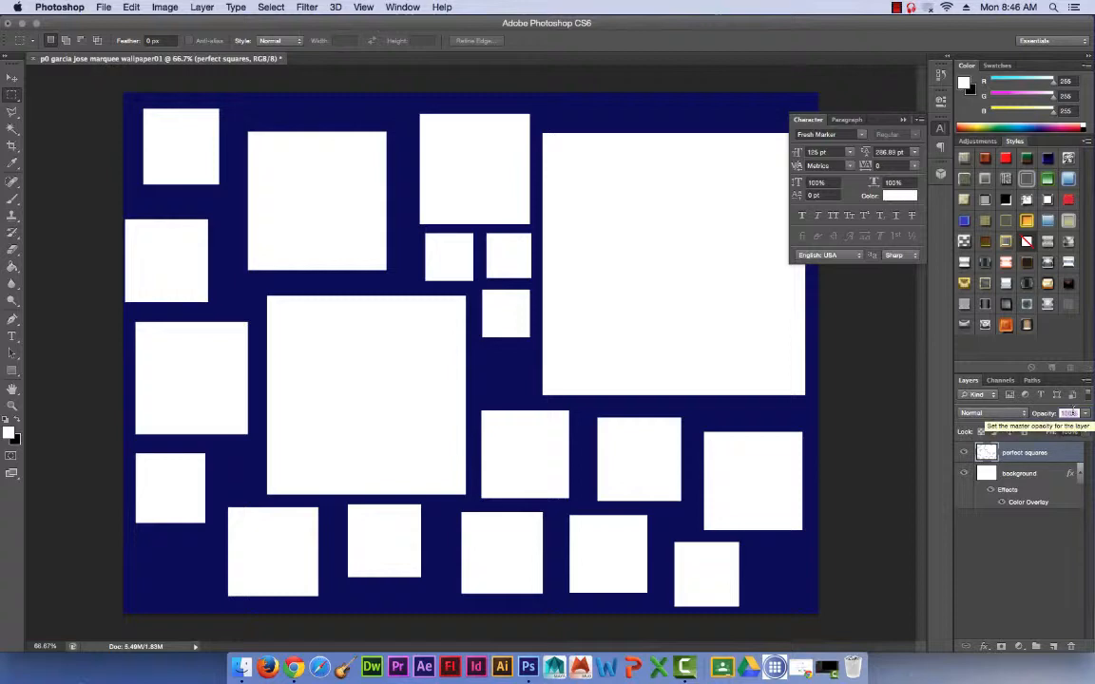
pyautogui.write('30')
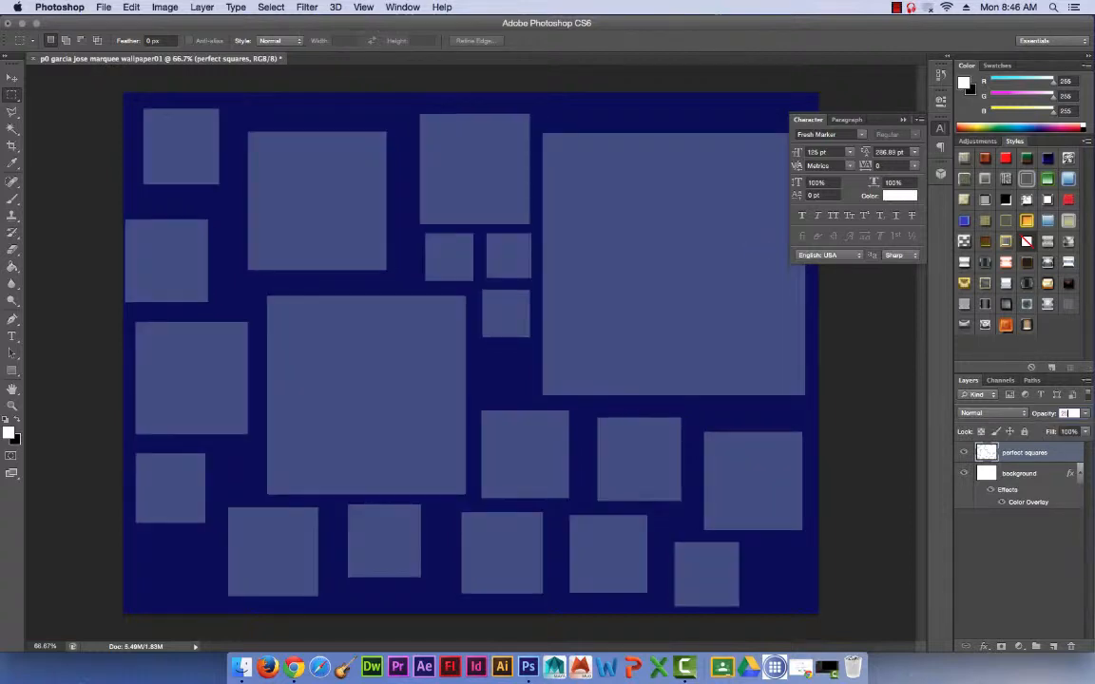
pyautogui.press('Return')
# Duplicate the perfect squares layer and move the copy down and to the right so the squares overlap.
pyautogui.moveTo(1025, 455); pyautogui.dragTo(1036, 646)
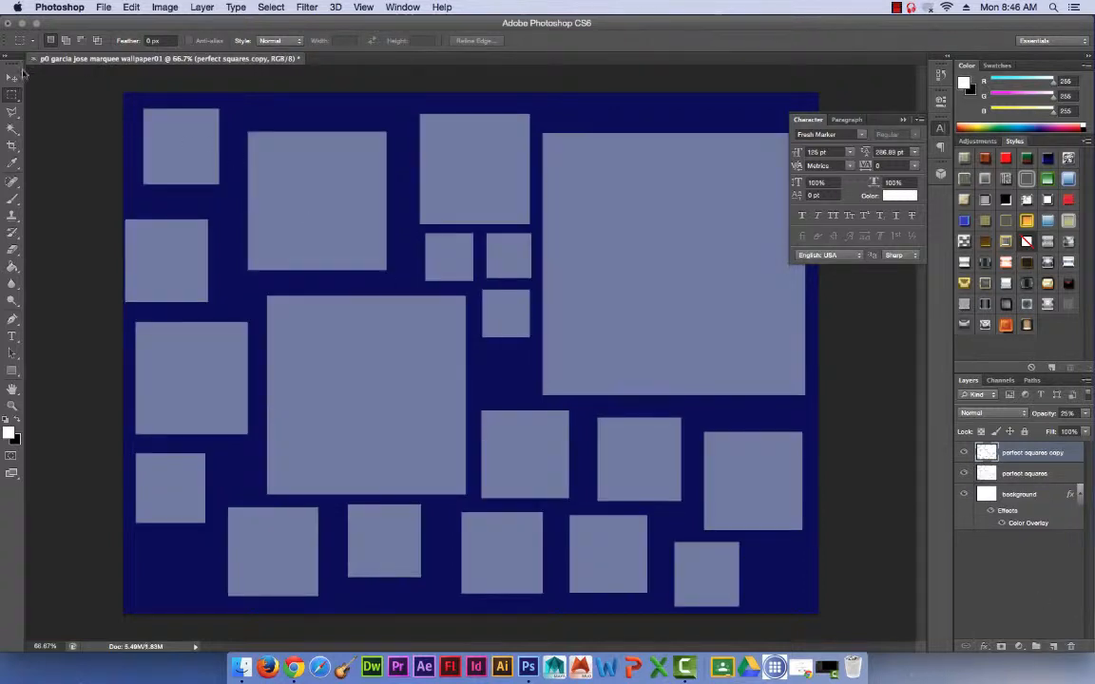
pyautogui.click(13, 76)
pyautogui.moveTo(370, 363); pyautogui.dragTo(594, 409)
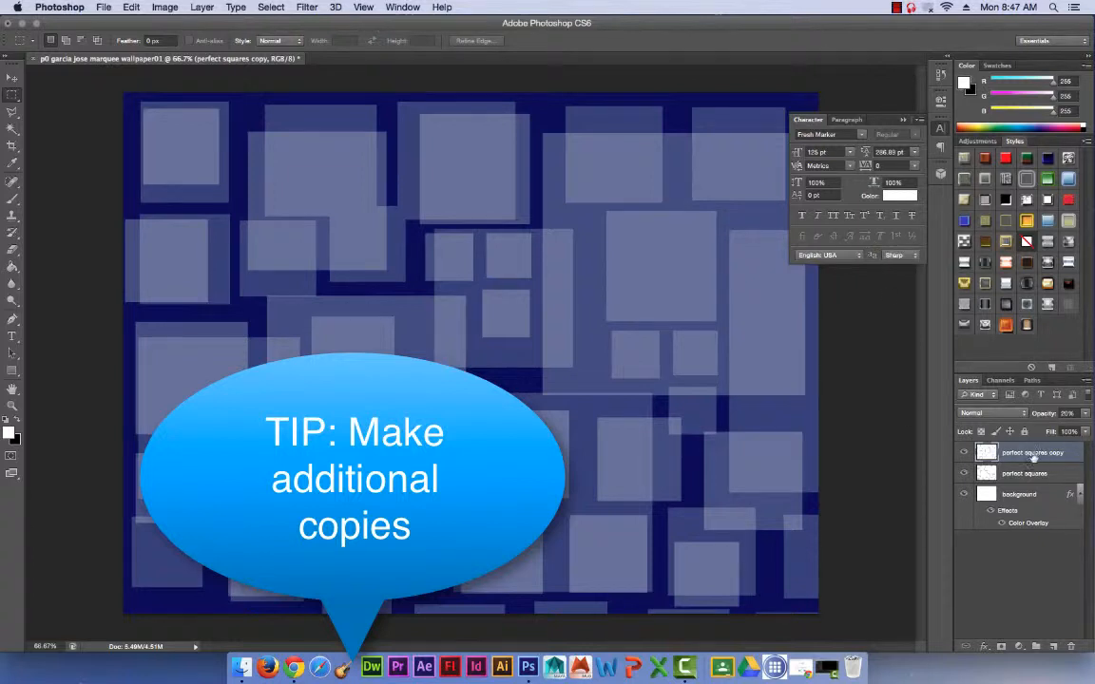
# Duplicate the perfect squares copy layer and flip the new copy horizontally.
pyautogui.moveTo(1034, 457); pyautogui.dragTo(1052, 647)
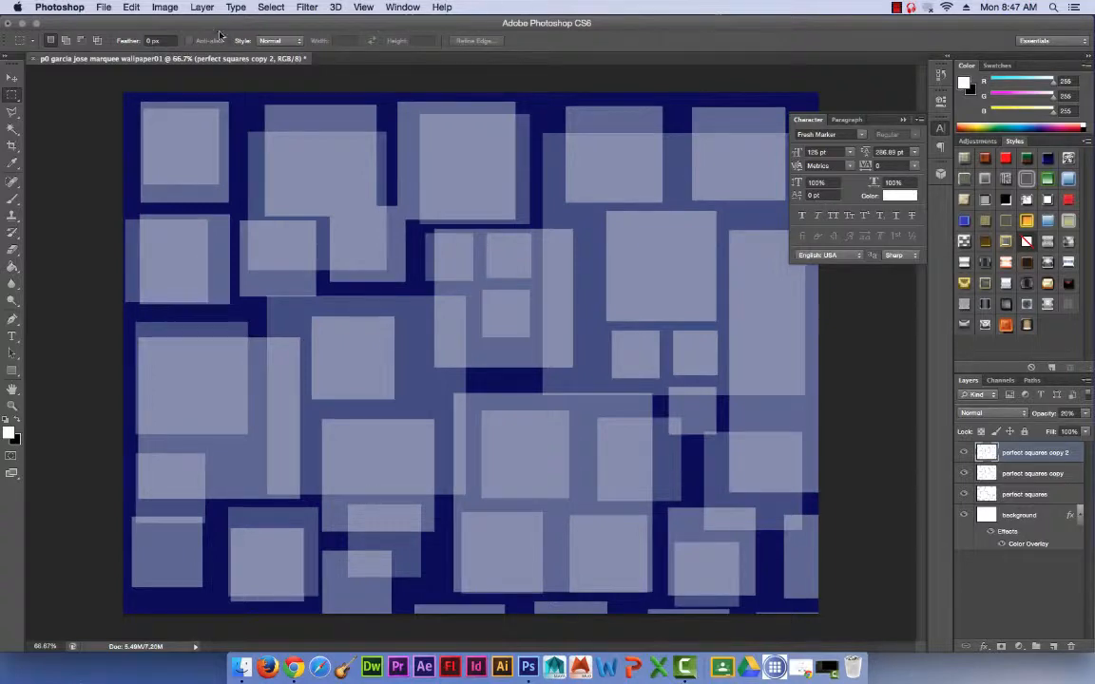
pyautogui.click(154, 6)
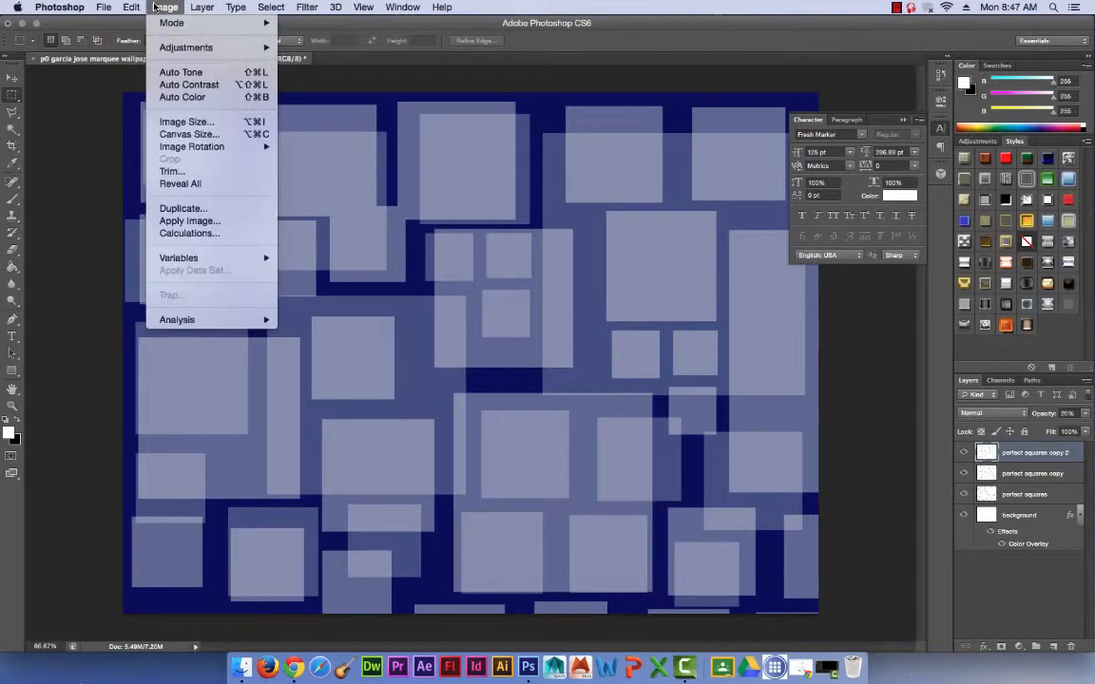
pyautogui.moveTo(133, 7)
pyautogui.moveTo(157, 294)
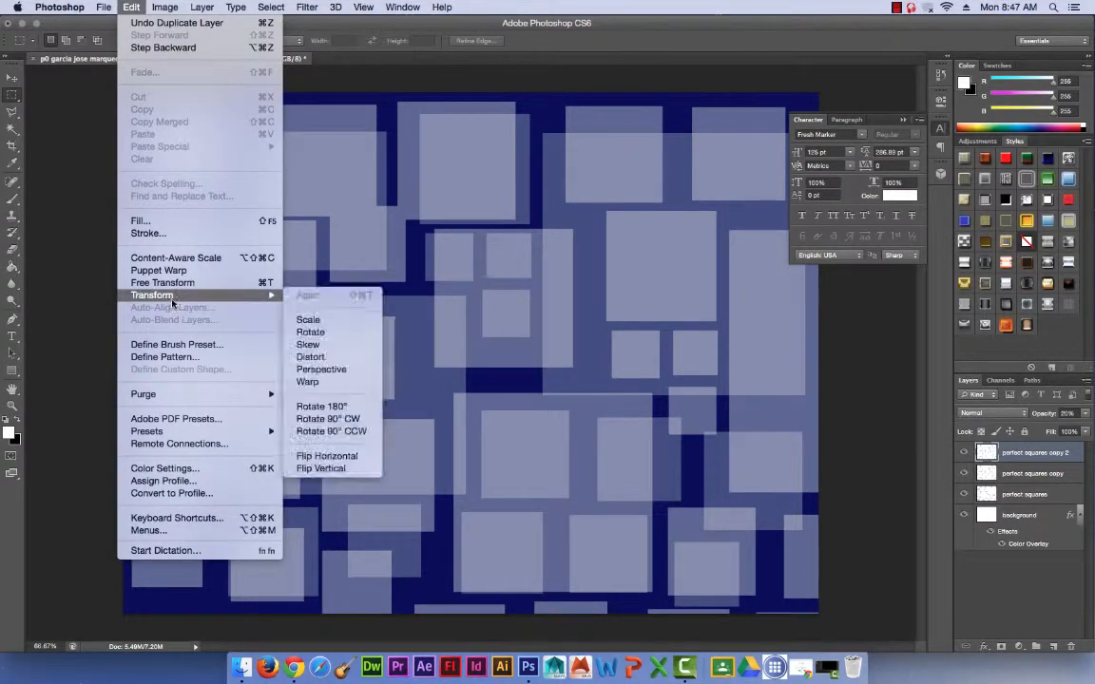
pyautogui.click(361, 470)
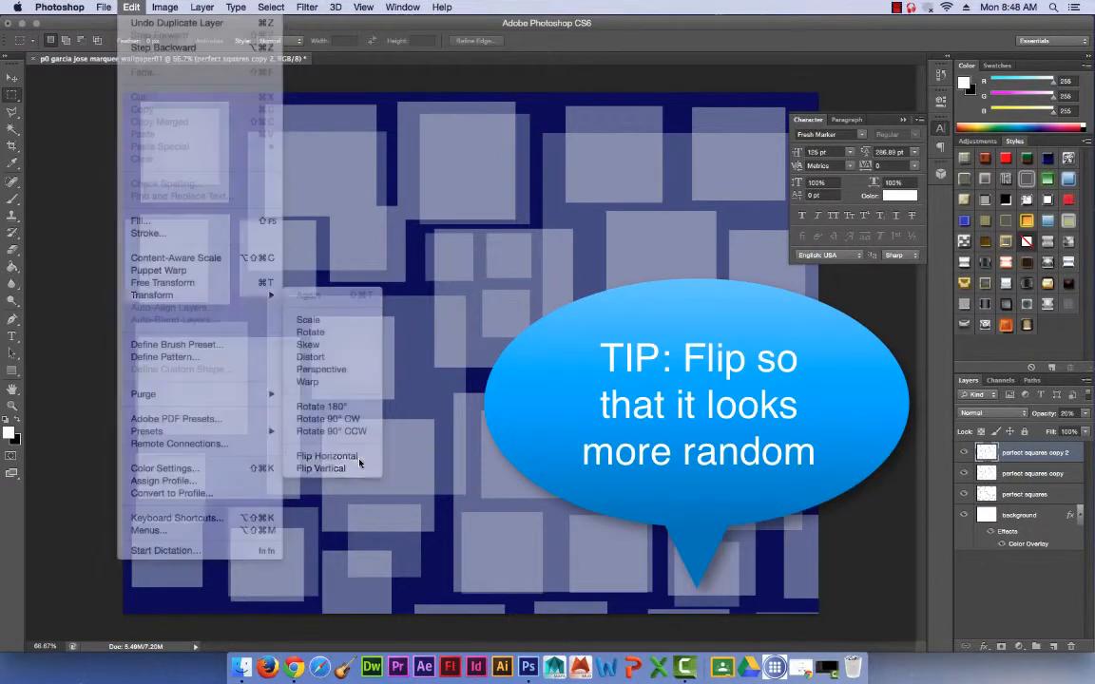
# Set the opacity of perfect squares copy 2 to 4% and of perfect squares copy to 10%.
pyautogui.click(1085, 414)
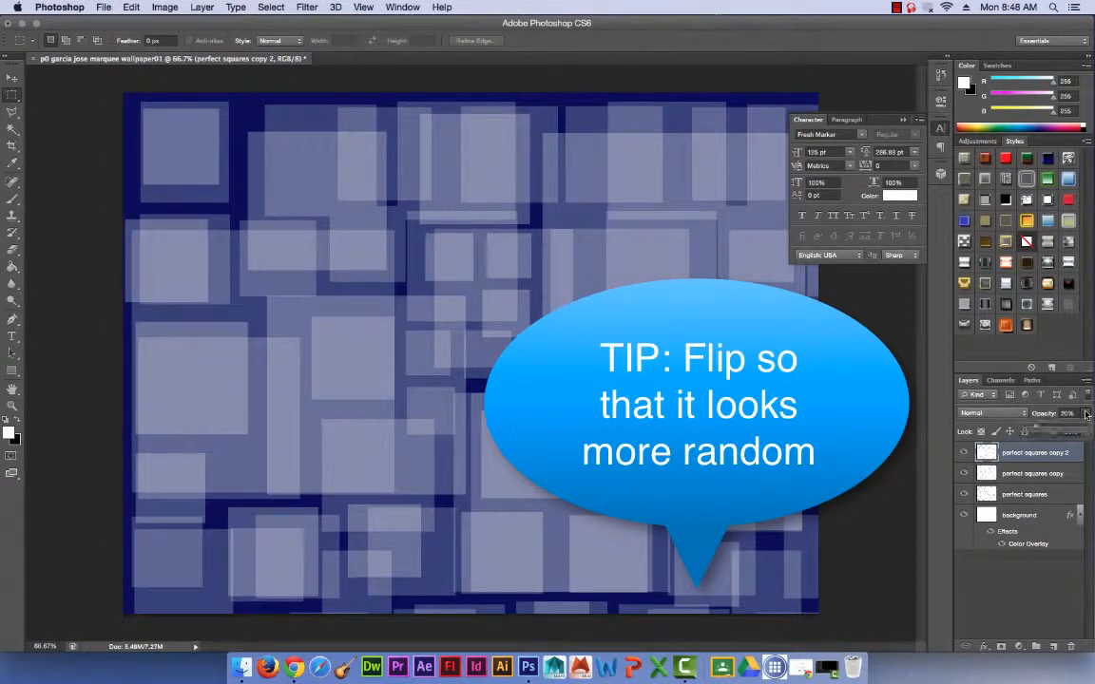
pyautogui.moveTo(1029, 430); pyautogui.dragTo(1025, 431)
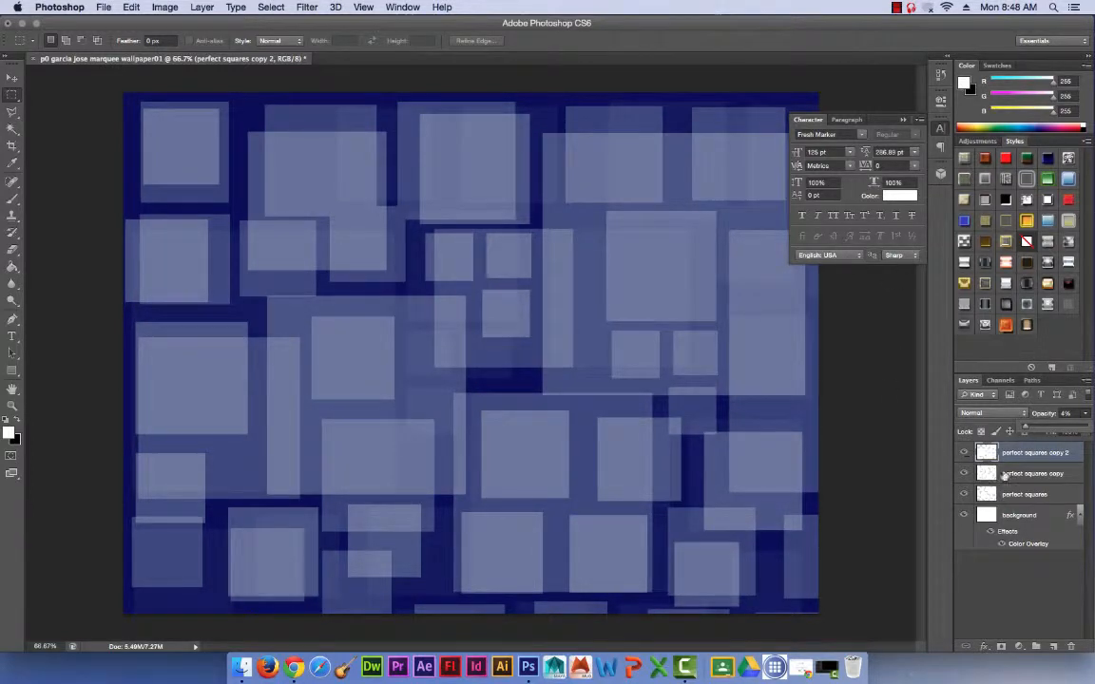
pyautogui.click(1026, 473)
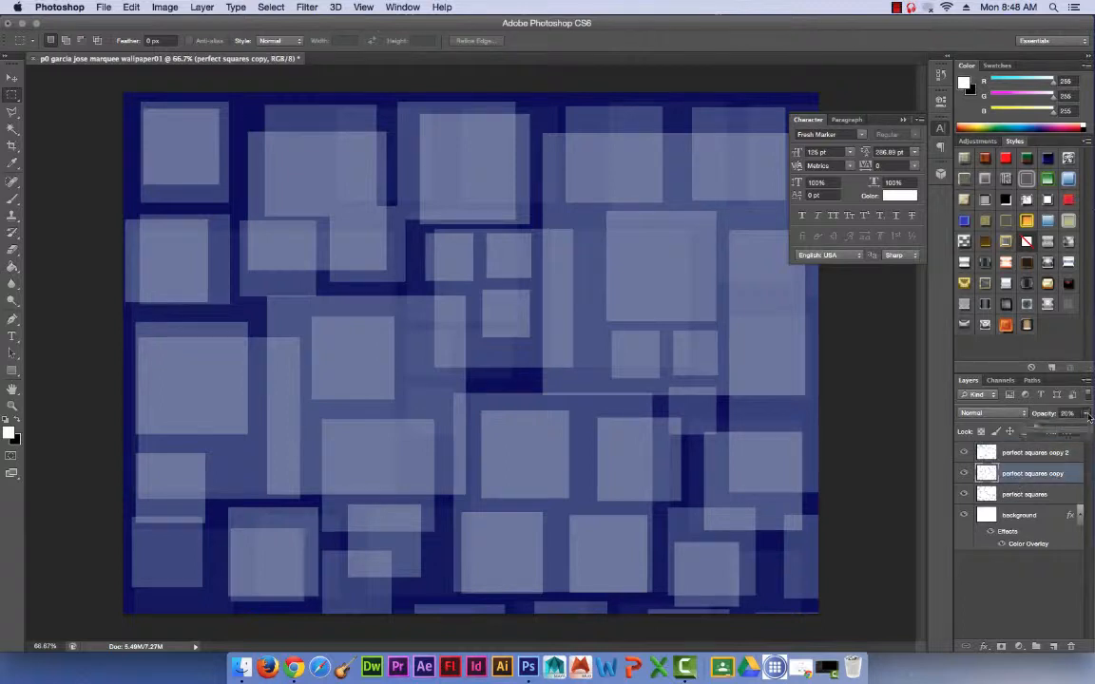
pyautogui.moveTo(1043, 432); pyautogui.dragTo(1028, 433)
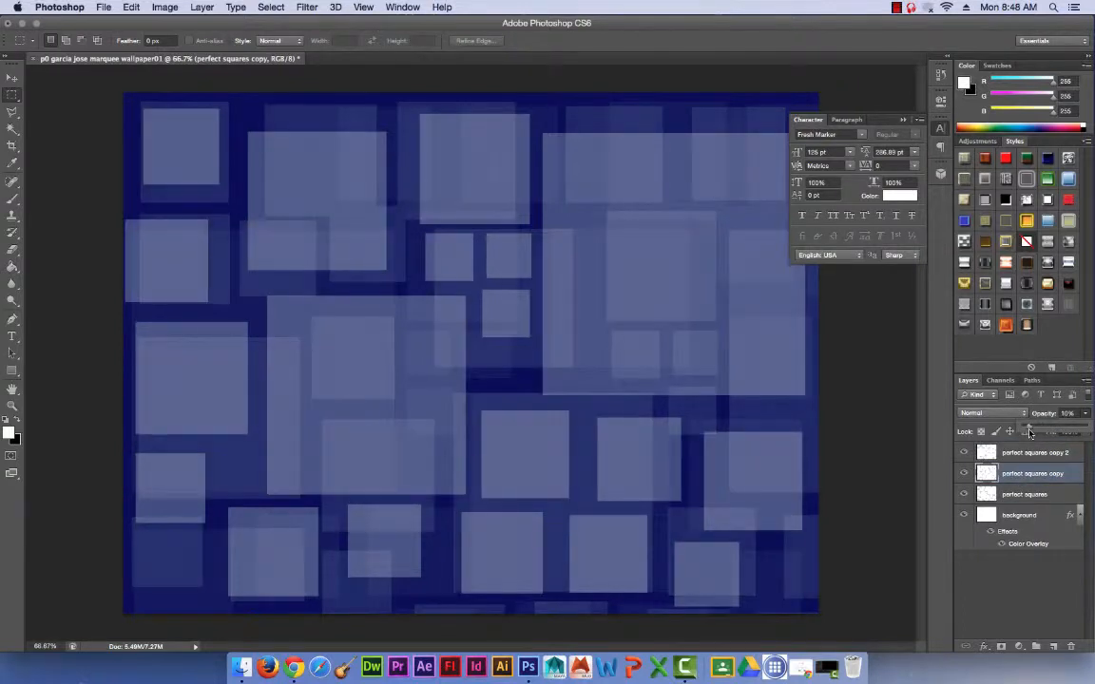
# Duplicate the perfect squares copy 2 layer.
pyautogui.click(1022, 453)
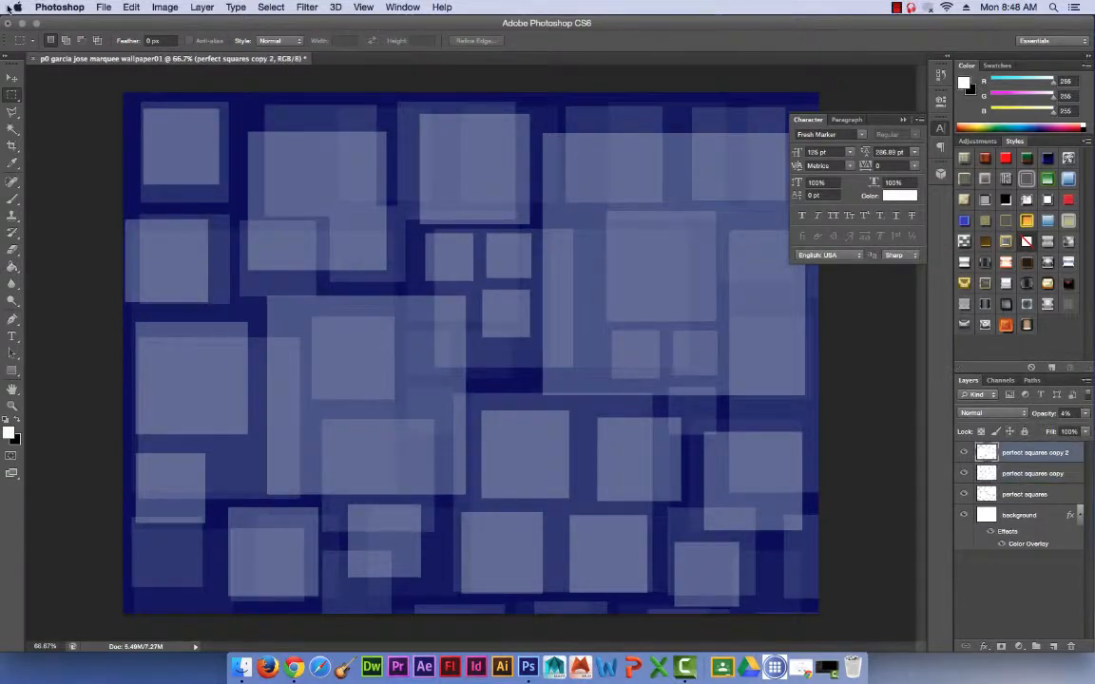
pyautogui.click(130, 7)
pyautogui.click(1050, 480)
pyautogui.moveTo(1056, 453); pyautogui.dragTo(1053, 645)
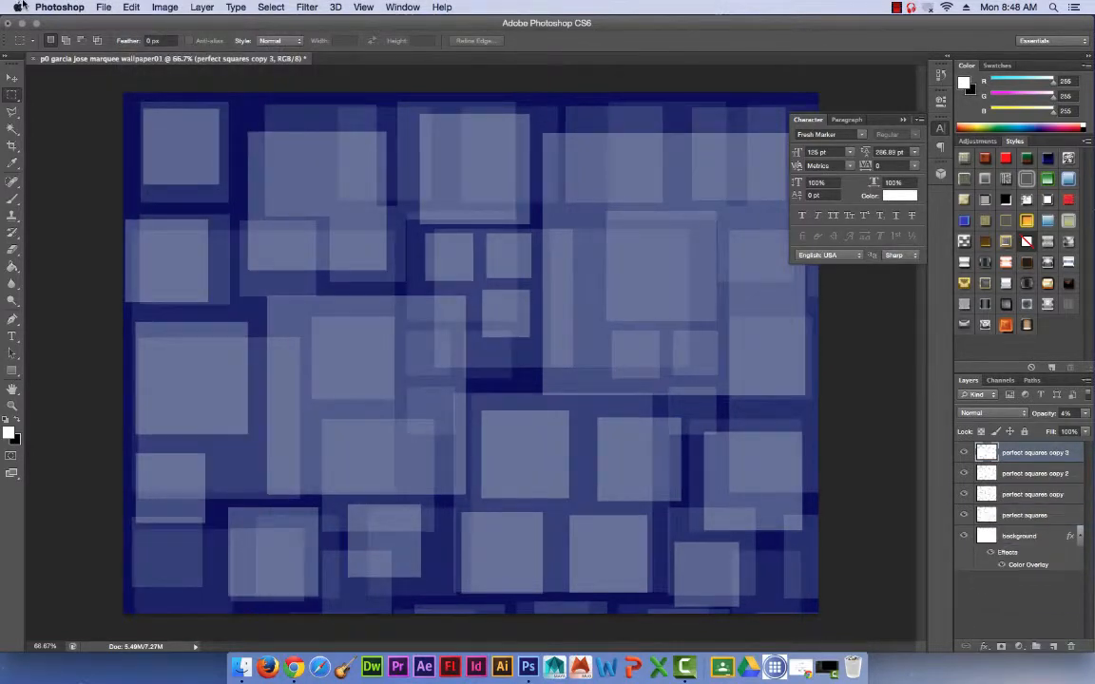
# Flip the newest squares layer vertically and set its opacity to 16%.
pyautogui.click(138, 7)
pyautogui.moveTo(181, 294)
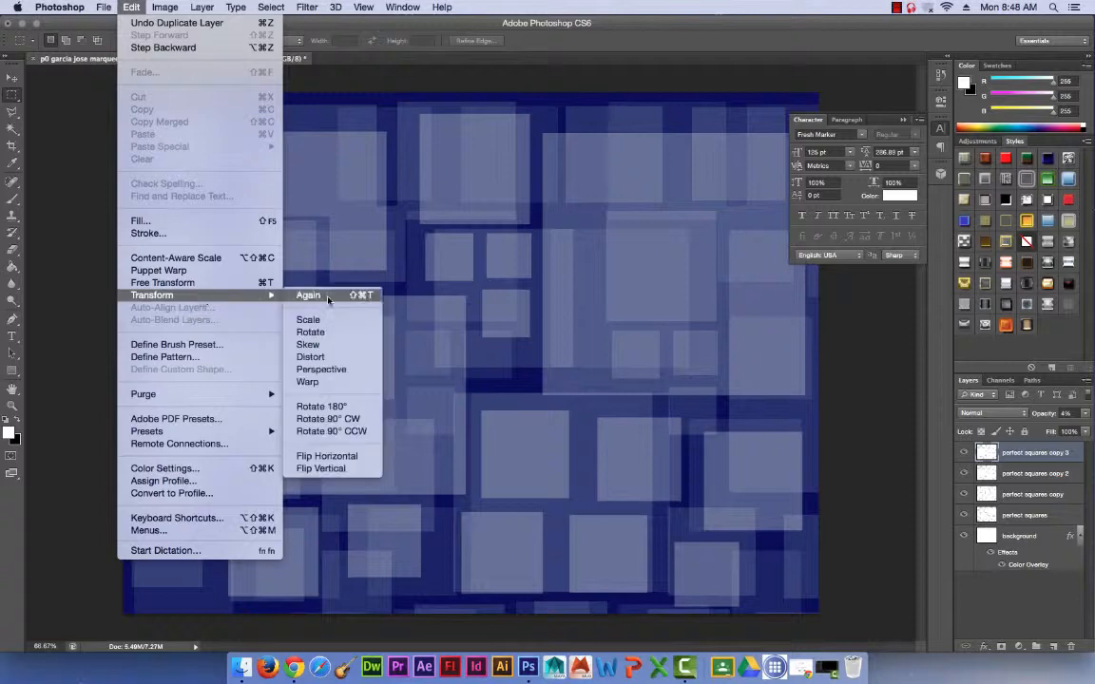
pyautogui.click(326, 470)
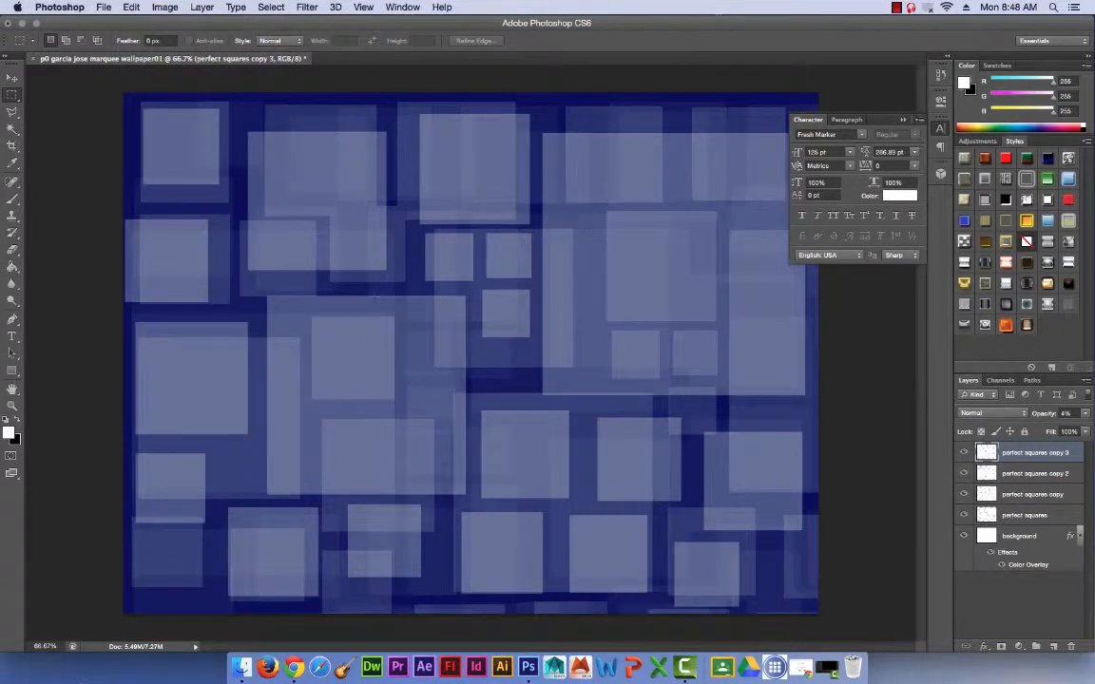
pyautogui.click(1084, 415)
pyautogui.moveTo(1032, 429); pyautogui.dragTo(1032, 428)
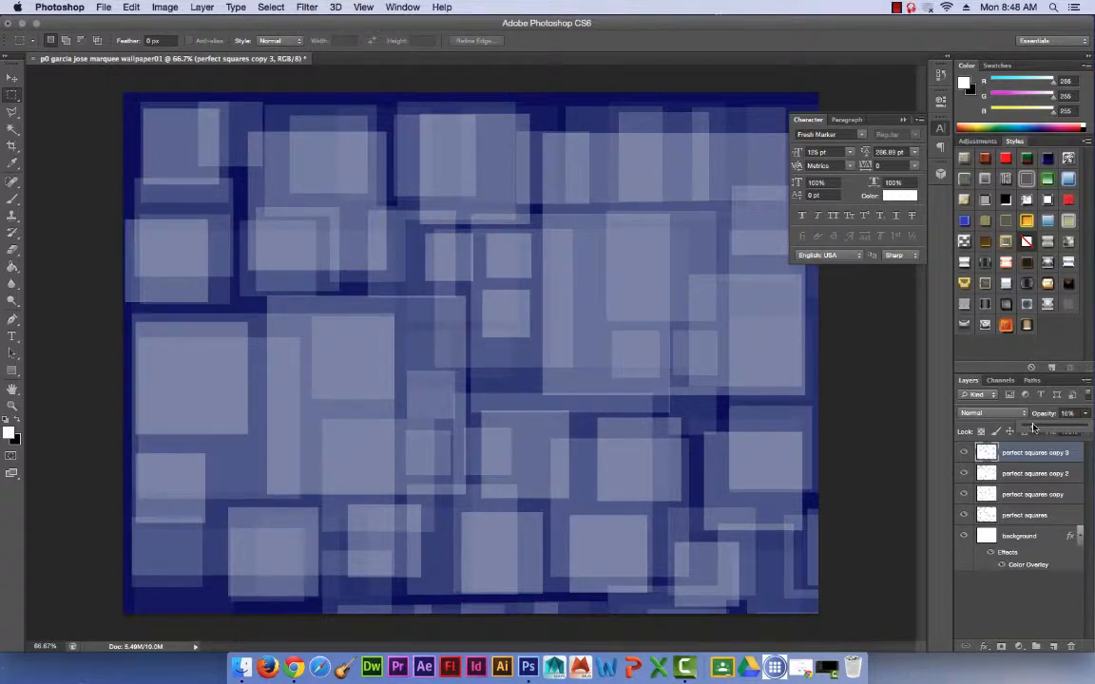
# Save the wallpaper in the Documents folder in Photoshop format with layers, keeping the suggested file name.
pyautogui.click(103, 7)
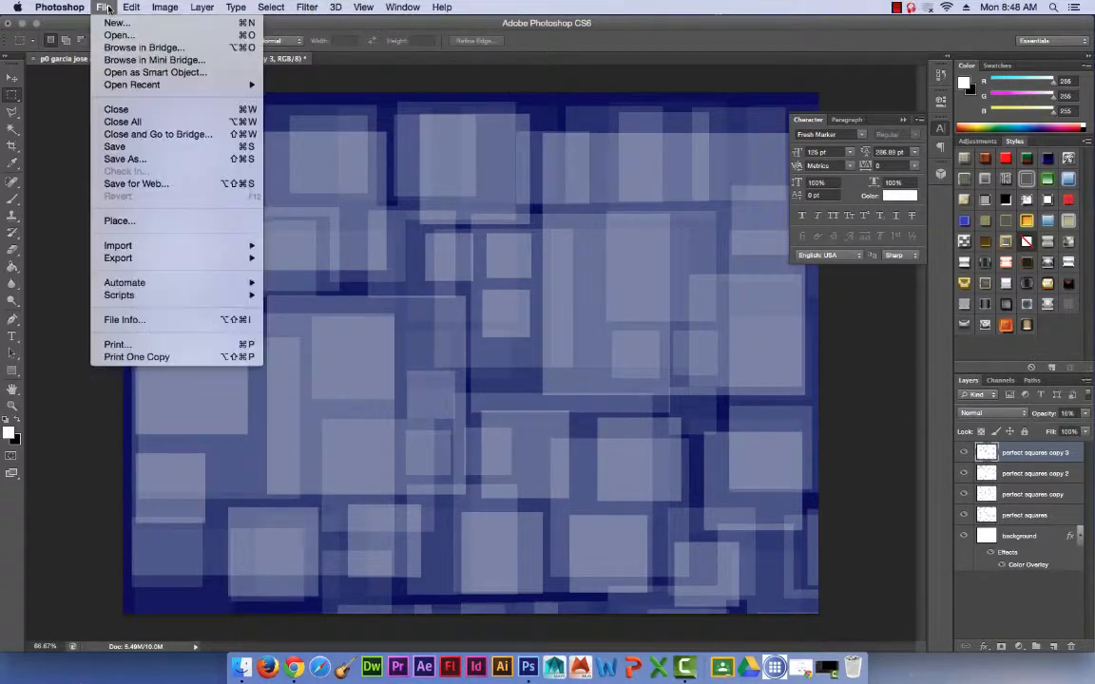
pyautogui.click(128, 143)
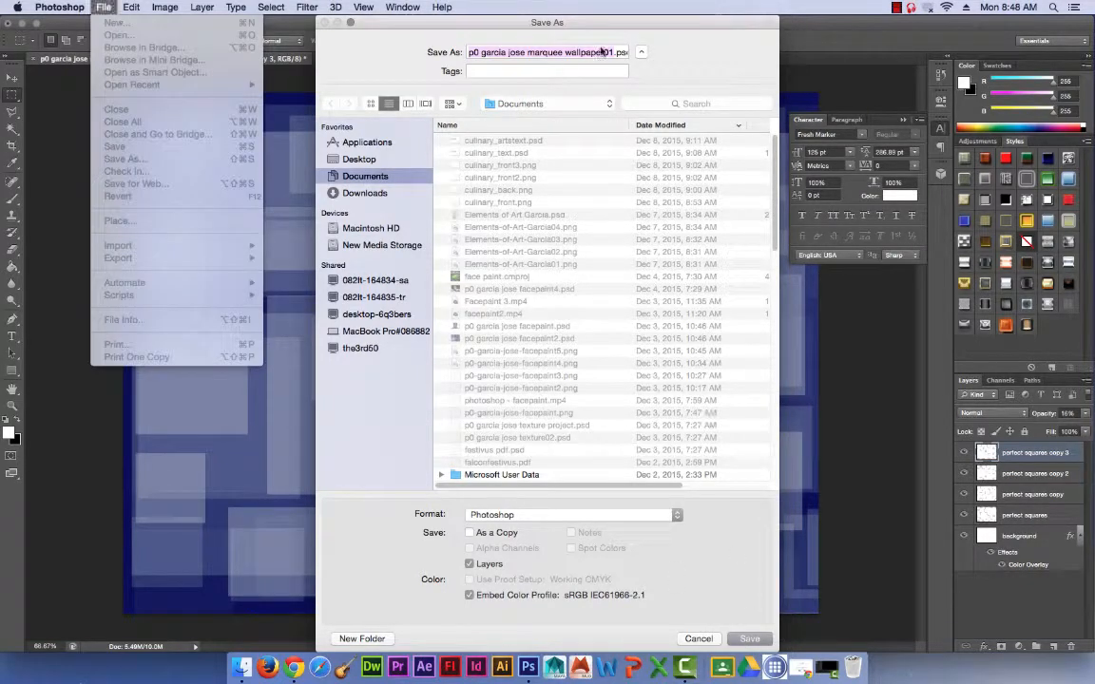
pyautogui.click(602, 52)
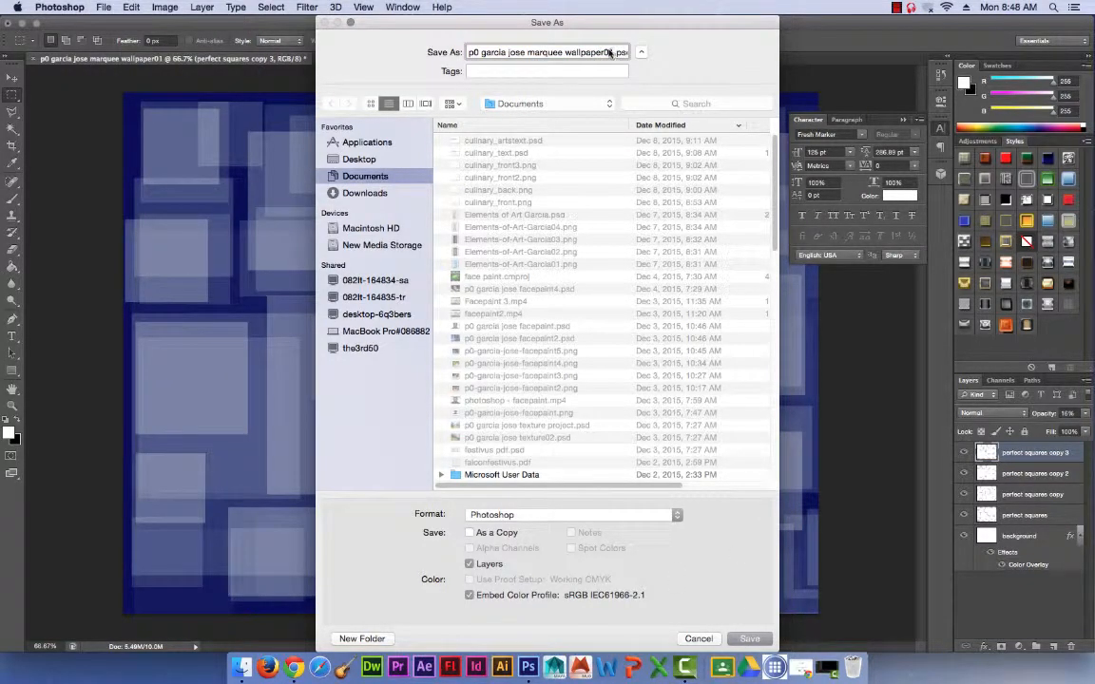
pyautogui.click(748, 639)
pyautogui.click(771, 289)
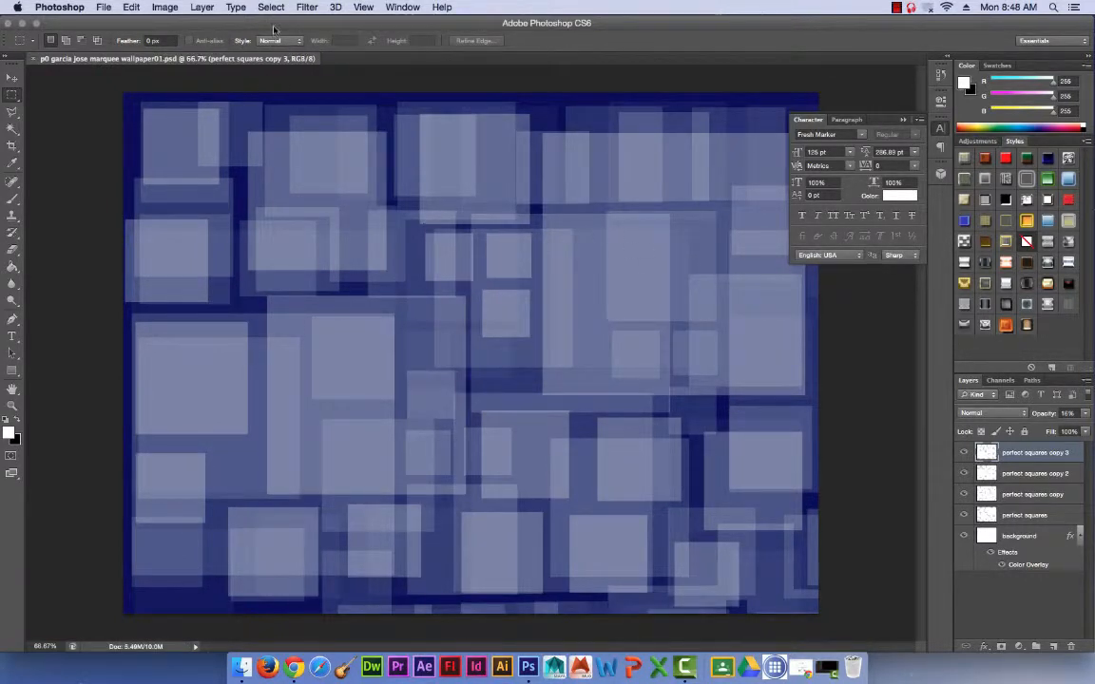
# Create a 1600 x 1200 pixel document whose name combines the period, the student's name and wallpaper2.
pyautogui.click(103, 6)
pyautogui.click(109, 22)
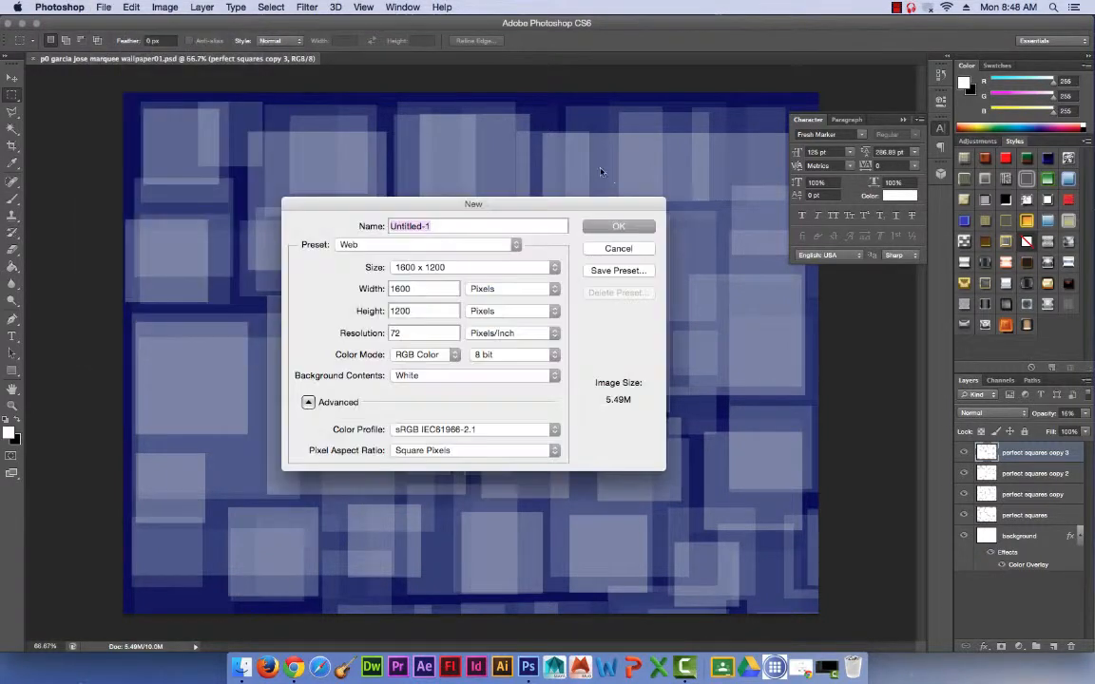
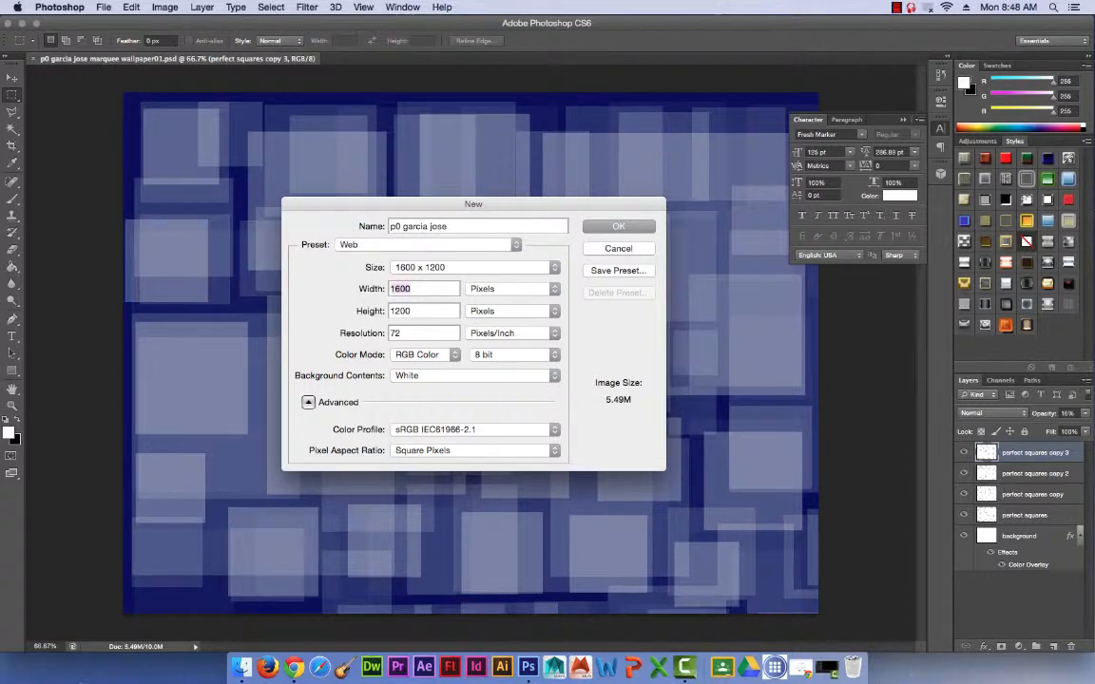
pyautogui.click(536, 223)
pyautogui.write('wallpaper2')
pyautogui.press('Return')
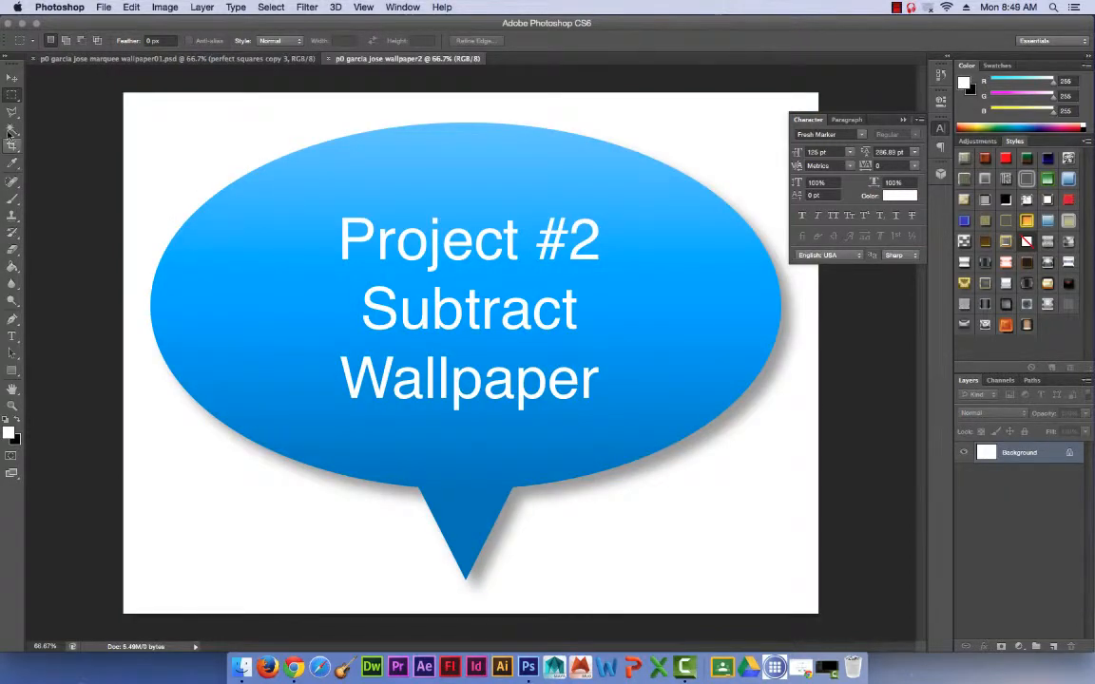
# Convert the locked Background into a layer named background and apply a red Color Overlay at 100% opacity.
pyautogui.press('m')
pyautogui.doubleClick(1019, 454)
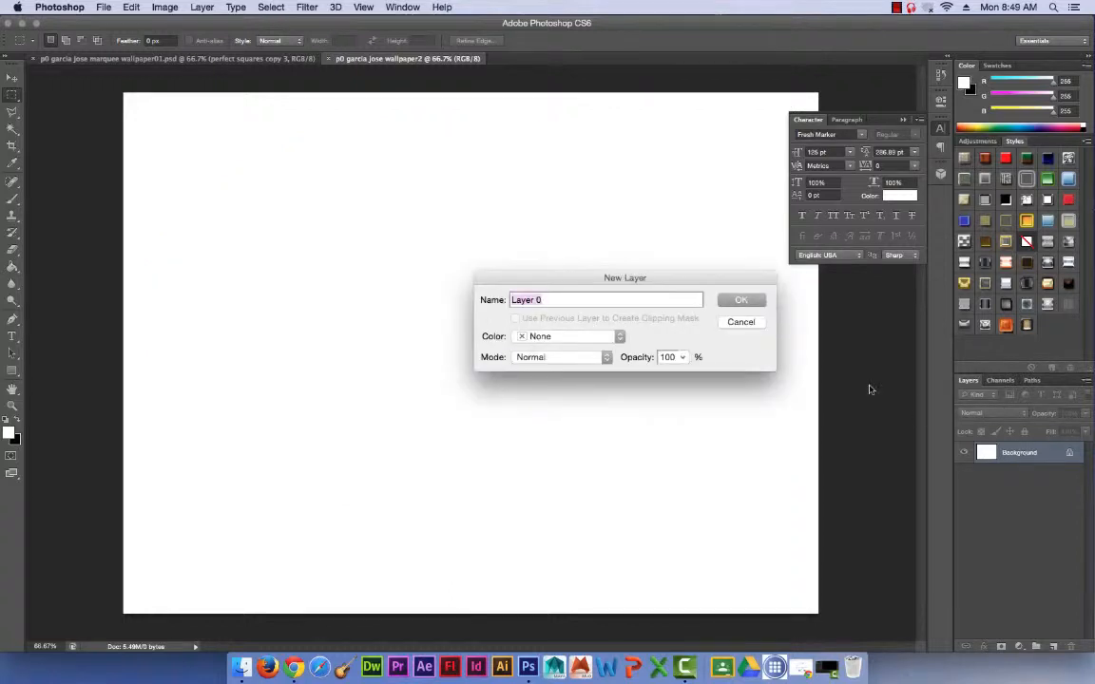
pyautogui.write('background')
pyautogui.press('Return')
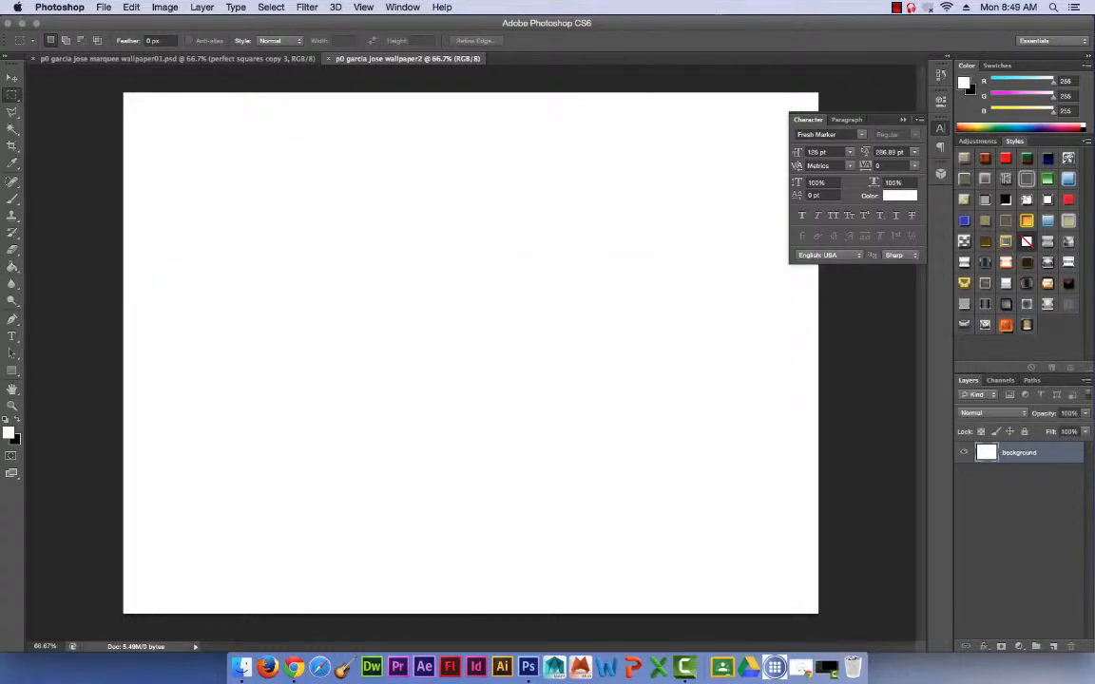
pyautogui.click(986, 646)
pyautogui.click(1012, 590)
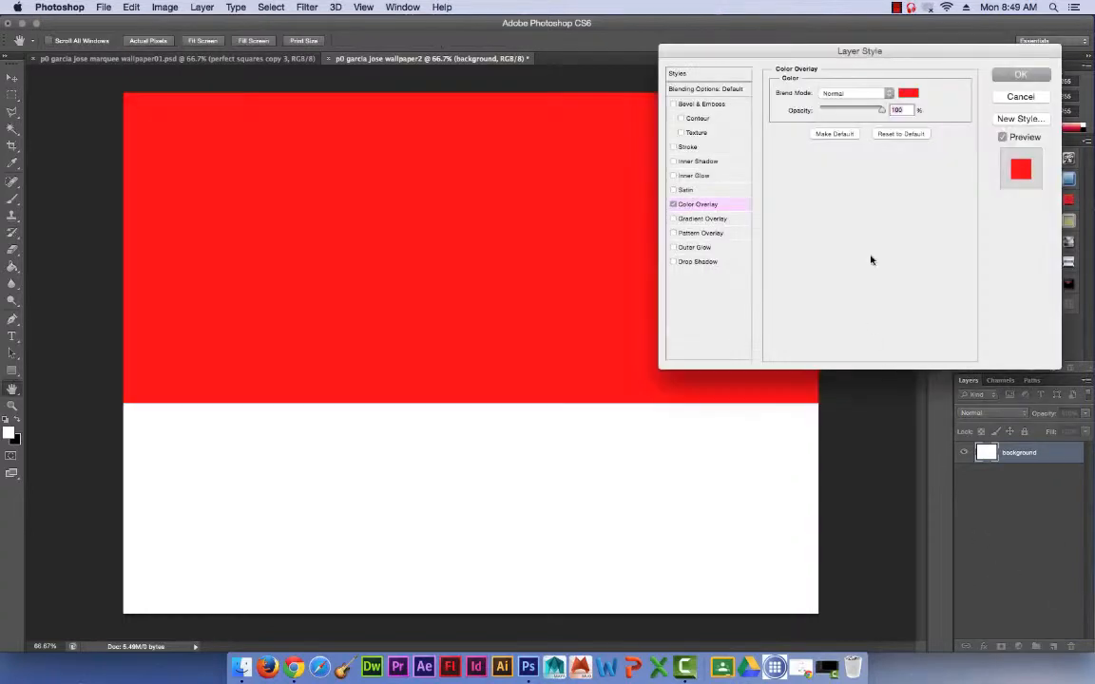
pyautogui.click(1021, 73)
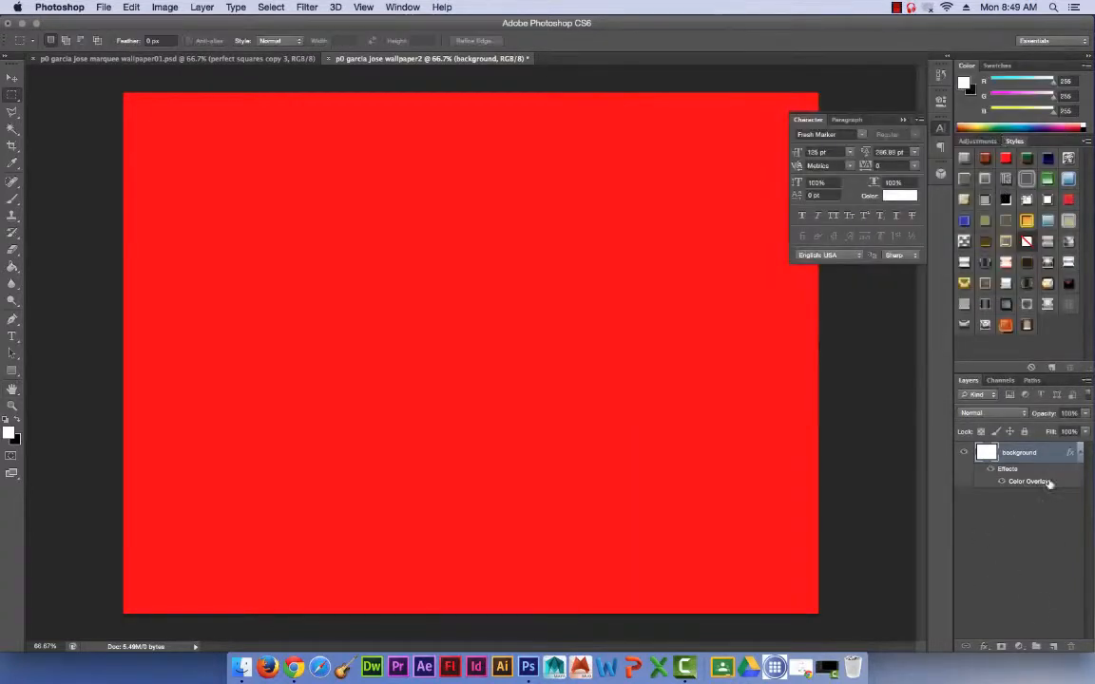
# Add a new layer named perfect circles above the background and activate the Elliptical Marquee tool.
pyautogui.click(1036, 647)
pyautogui.doubleClick(1013, 453)
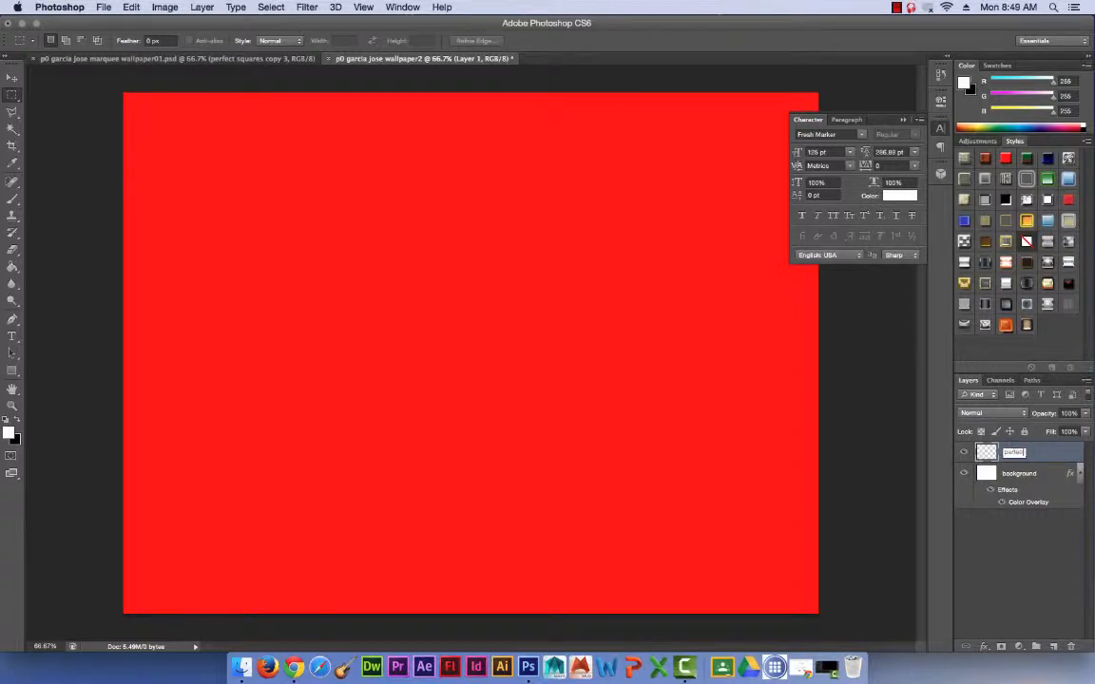
pyautogui.press('Return')
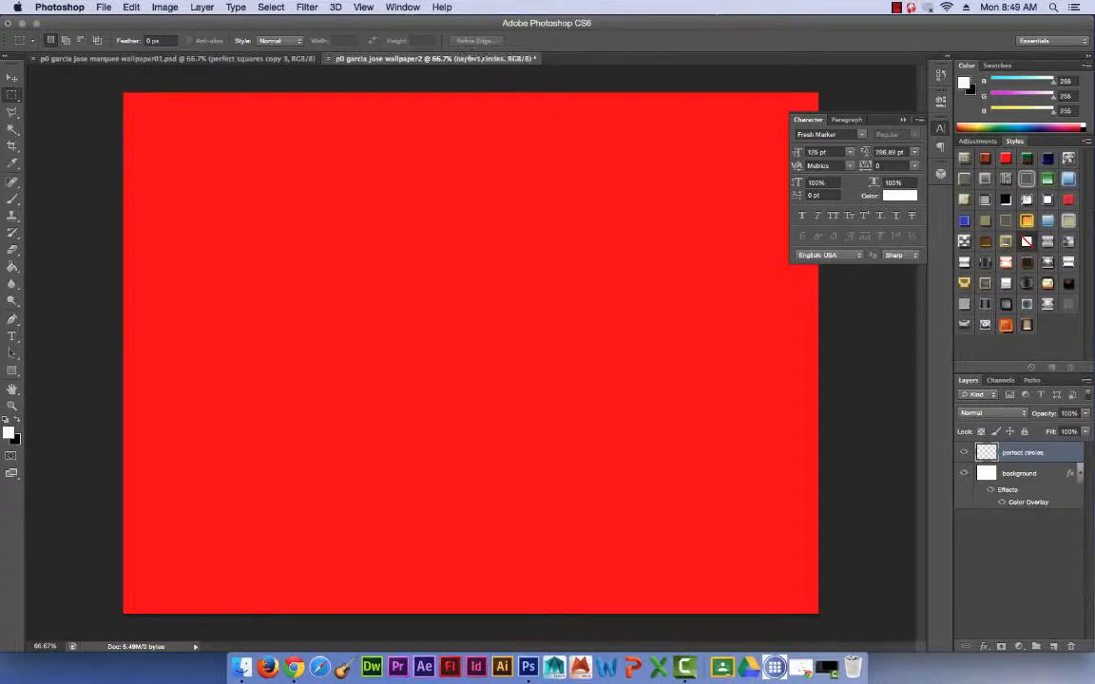
pyautogui.click(10, 96)
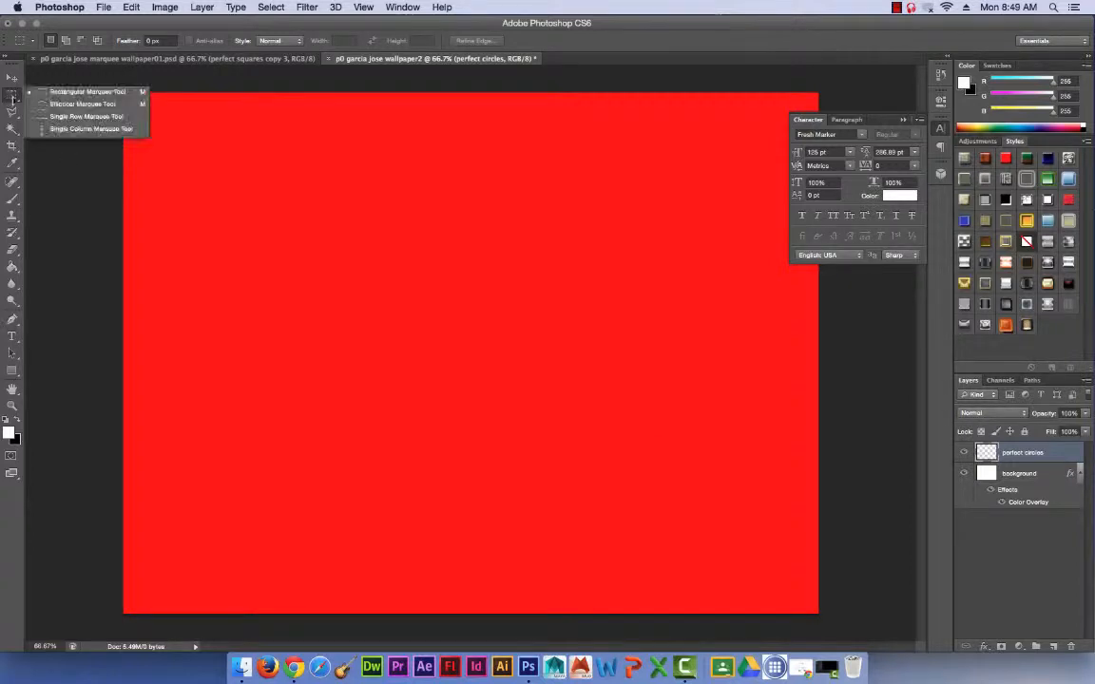
pyautogui.click(84, 104)
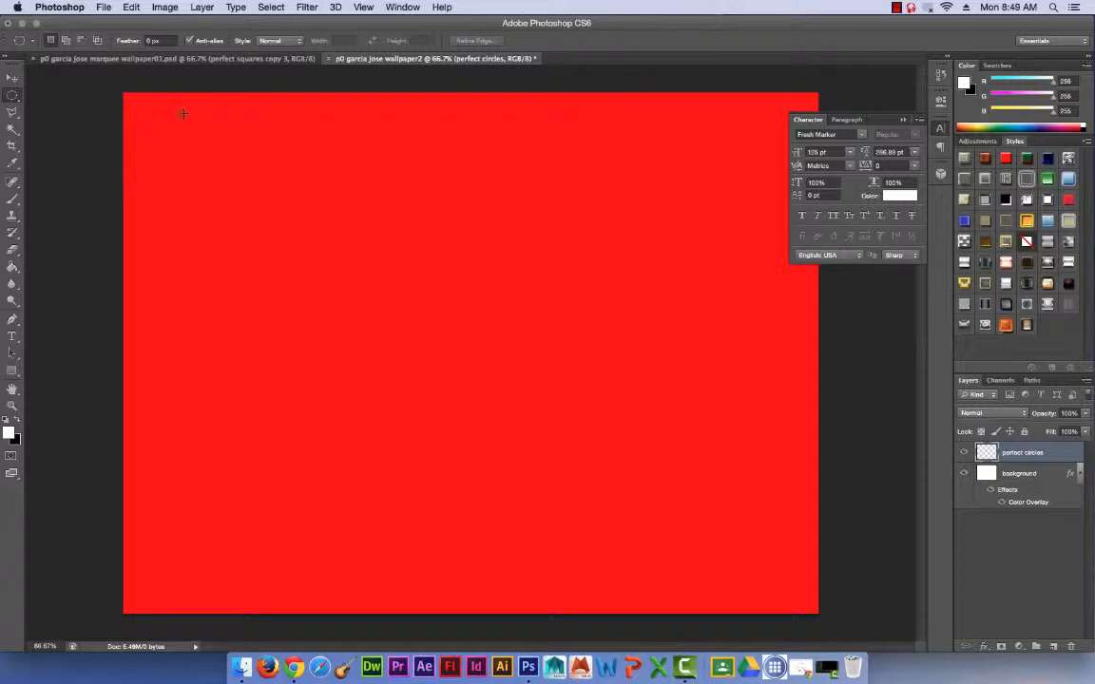
pyautogui.moveTo(158, 112); pyautogui.dragTo(646, 542)
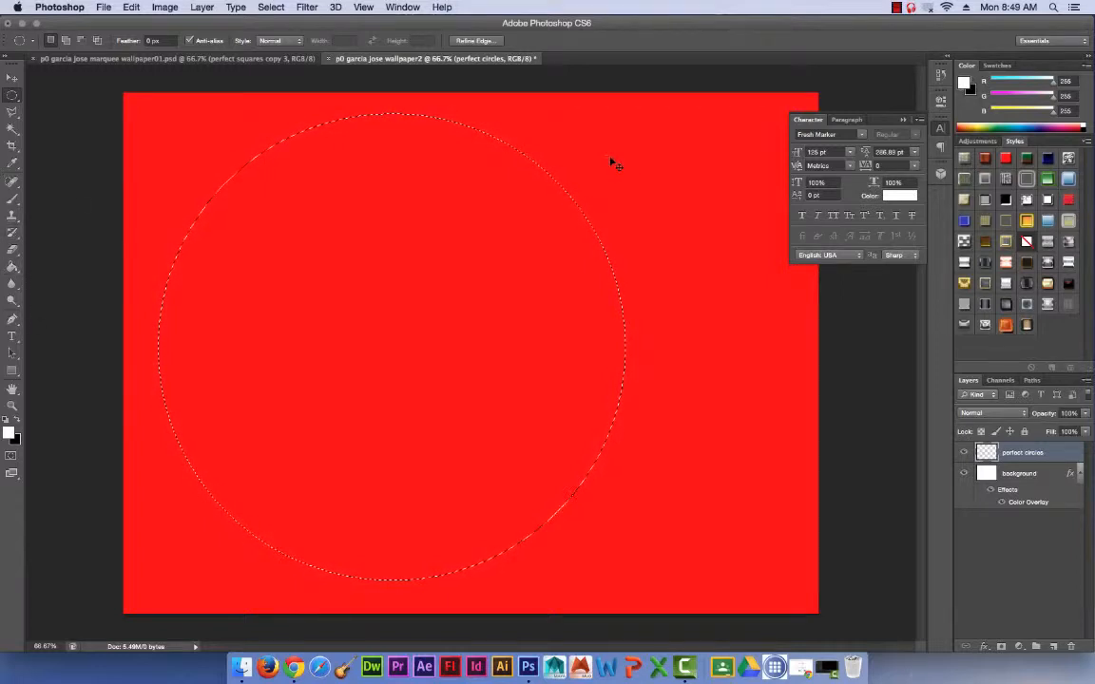
pyautogui.press('alt')
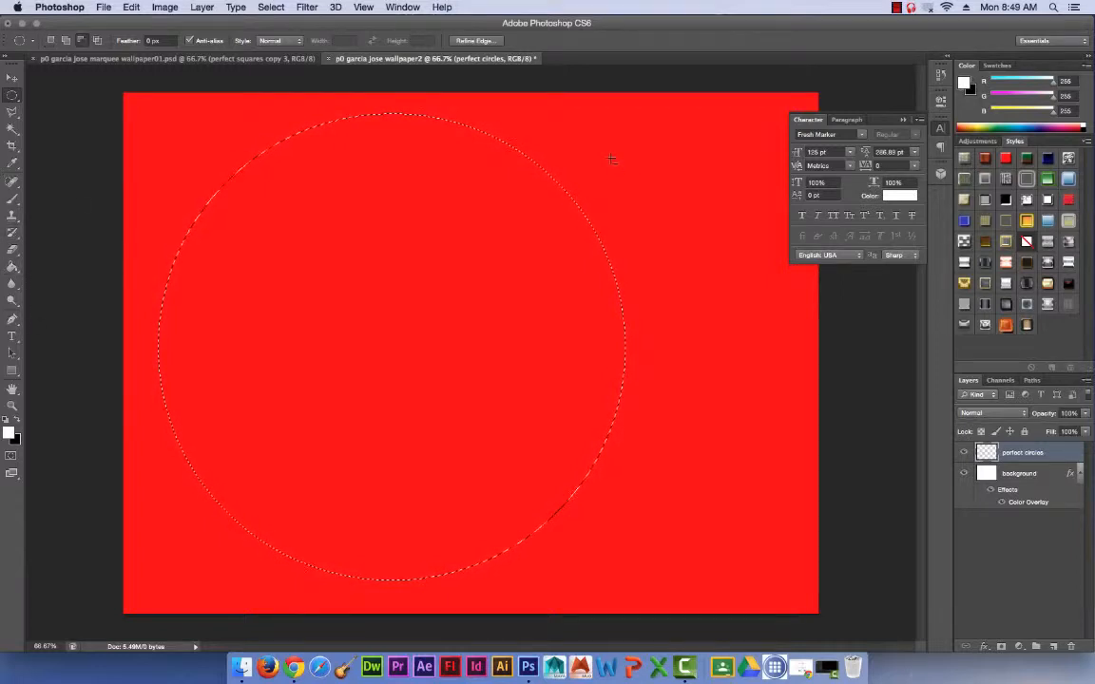
pyautogui.keyDown('alt'); pyautogui.keyDown('shift'); pyautogui.click(687, 184); pyautogui.keyUp('shift'); pyautogui.keyUp('alt')
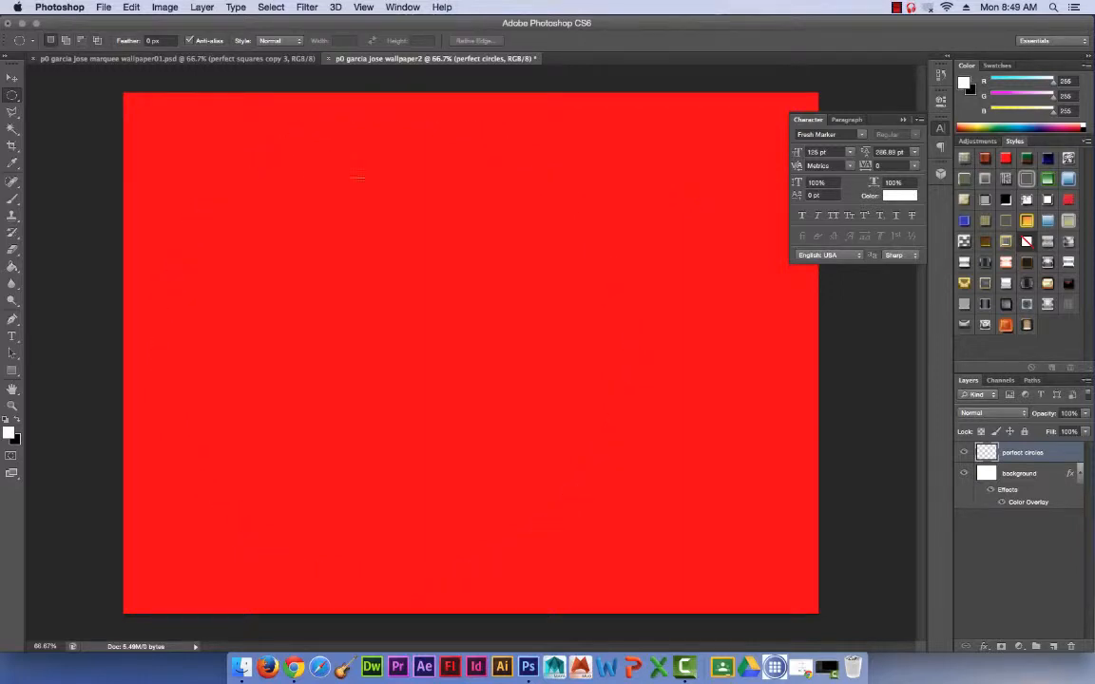
# Subtract an overlapping circle from a large circular selection, then fill the resulting crescent with white and deselect.
pyautogui.moveTo(168, 128); pyautogui.dragTo(621, 570)
pyautogui.moveTo(690, 227); pyautogui.dragTo(331, 521)
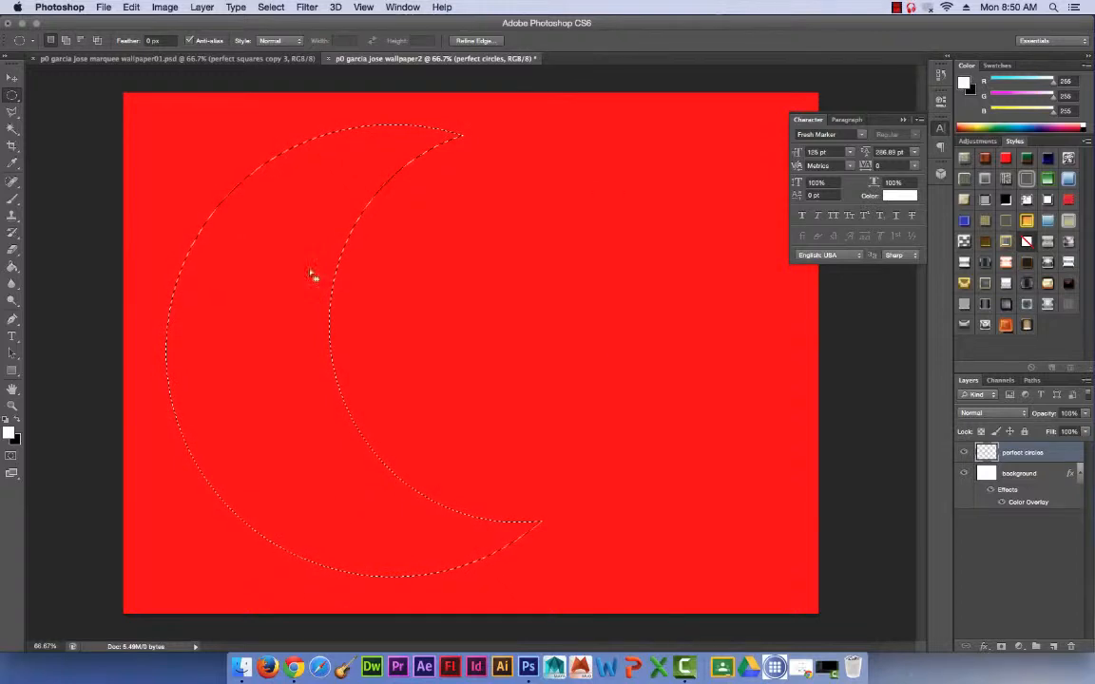
pyautogui.click(12, 266)
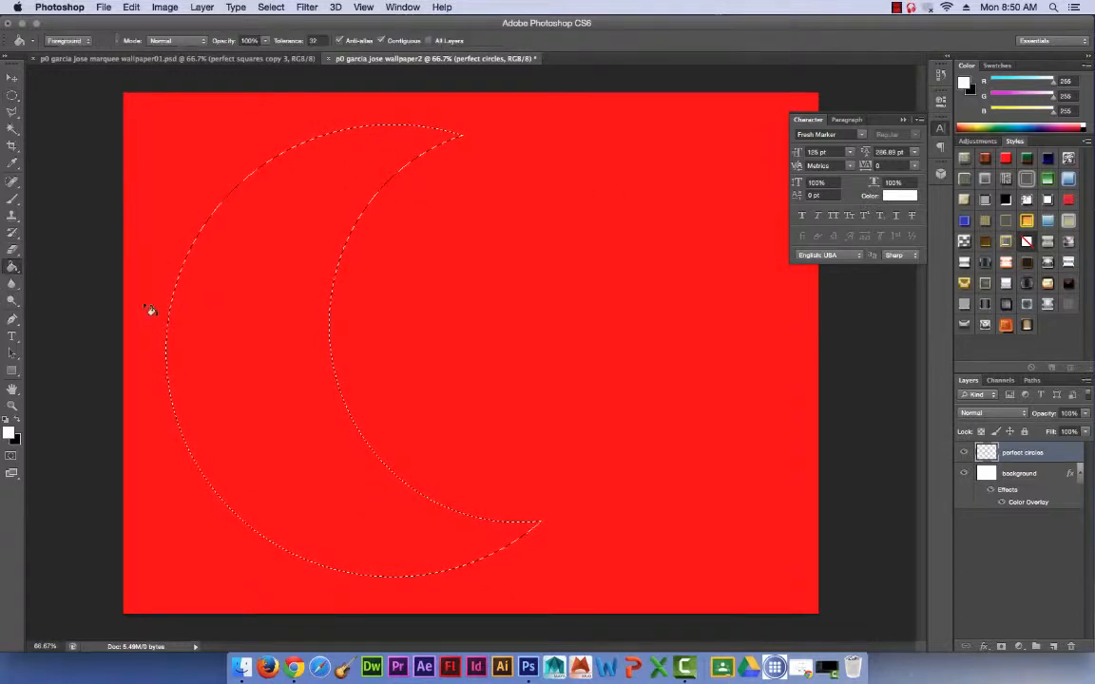
pyautogui.click(321, 317)
pyautogui.click(12, 96)
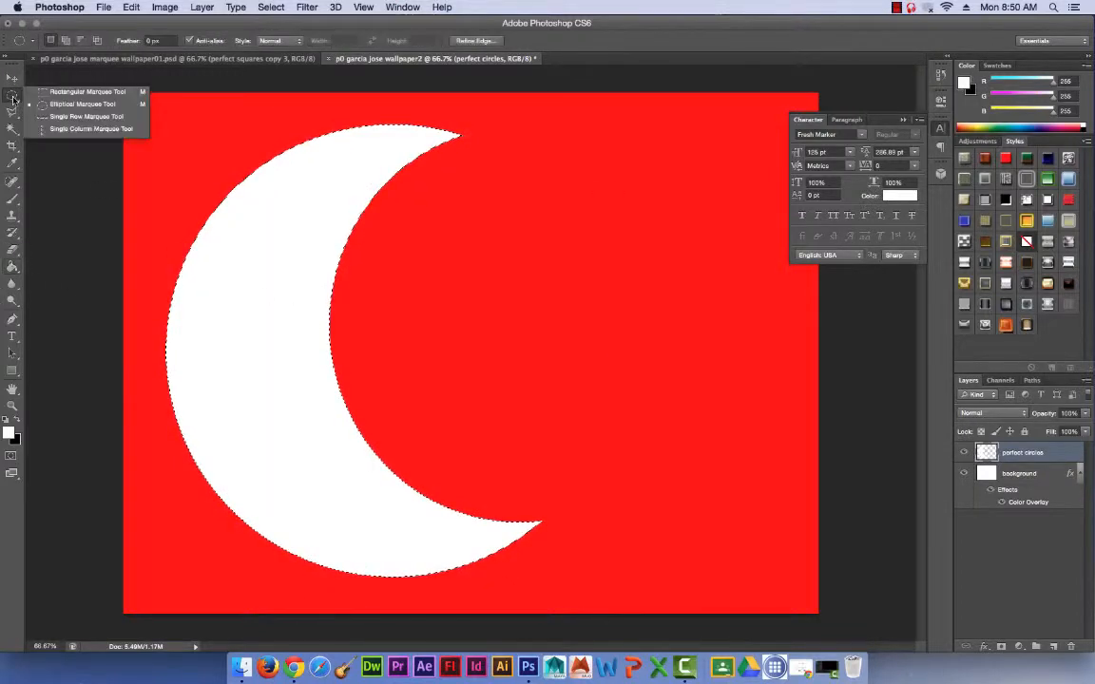
pyautogui.click(88, 91)
pyautogui.press('super+d')
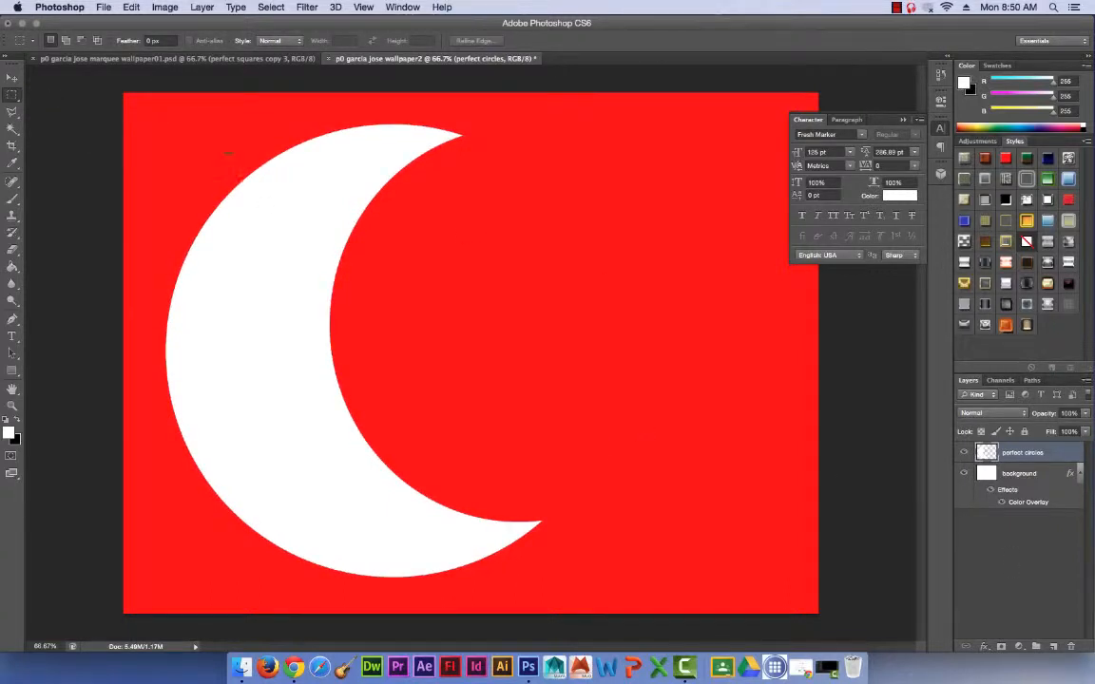
# Scale the crescent down to less than half its size and place it near the canvas's upper-left corner.
pyautogui.click(131, 7)
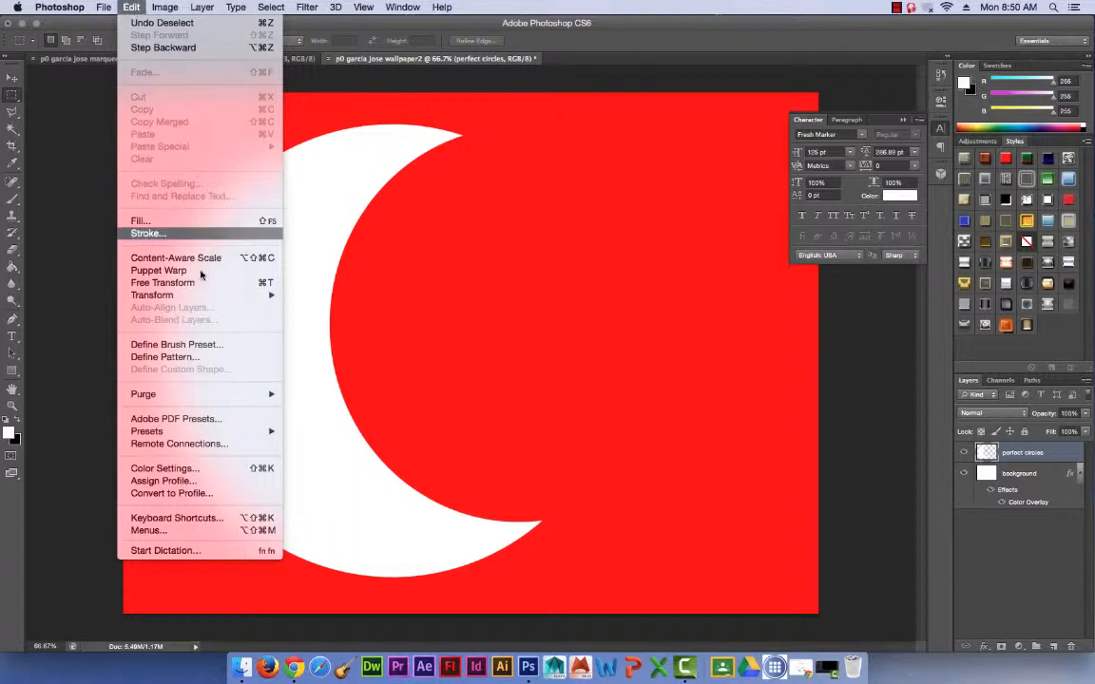
pyautogui.moveTo(202, 298)
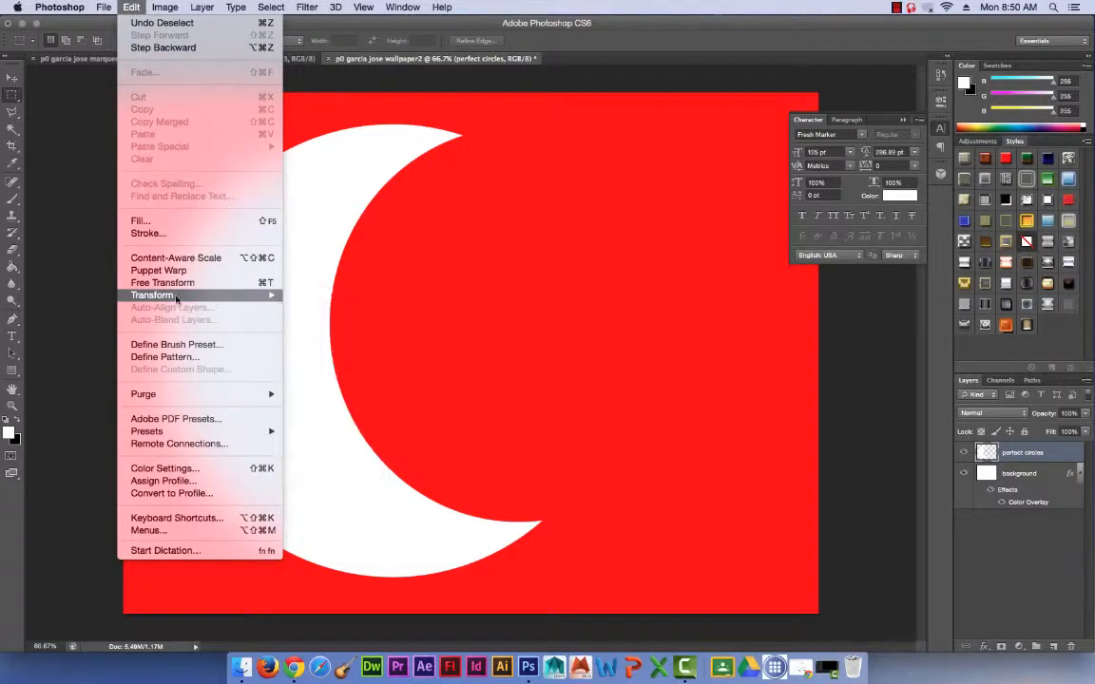
pyautogui.click(526, 276)
pyautogui.press('super+t')
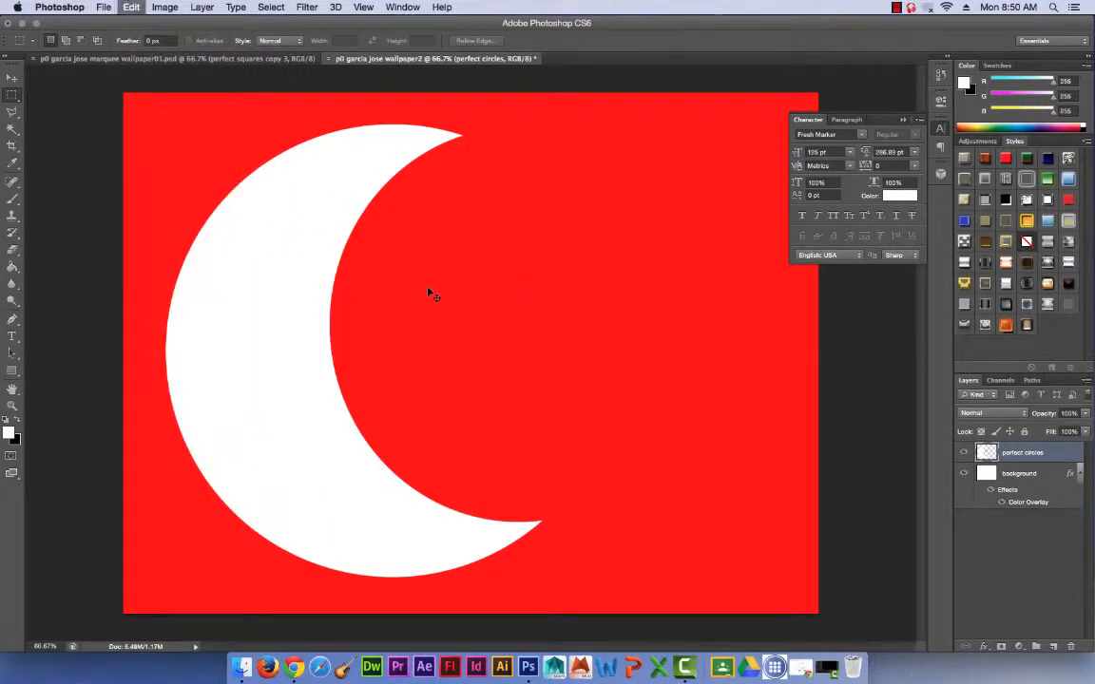
pyautogui.click(130, 7)
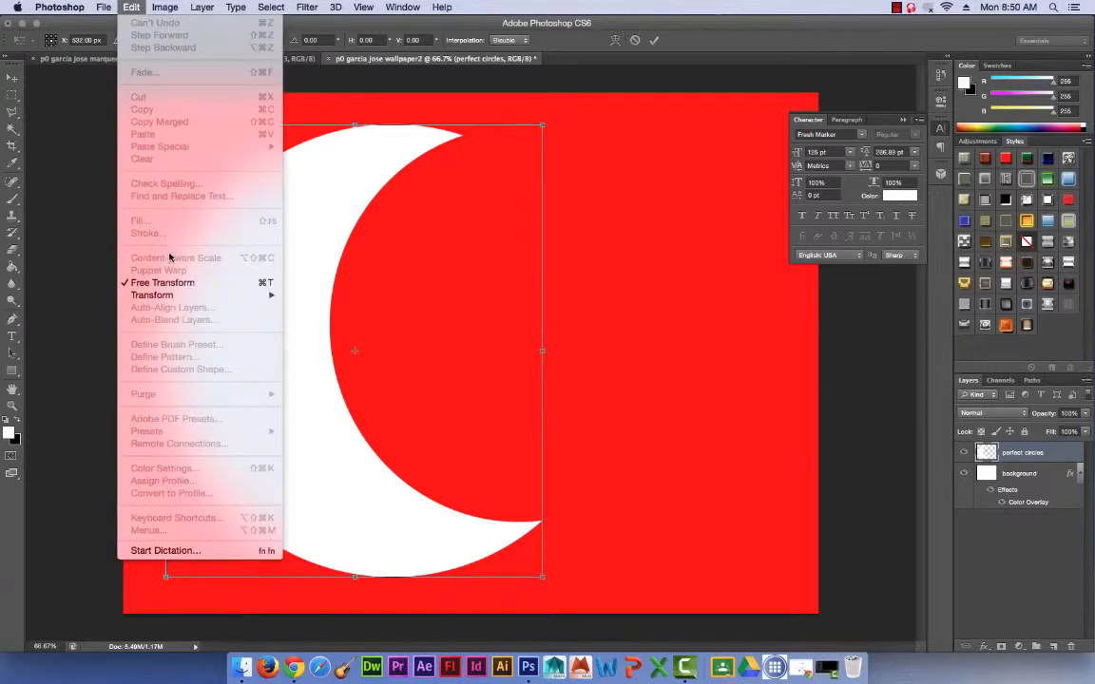
pyautogui.click(501, 244)
pyautogui.moveTo(540, 576); pyautogui.dragTo(320, 308)
pyautogui.moveTo(222, 269); pyautogui.dragTo(217, 255)
pyautogui.press('Return')
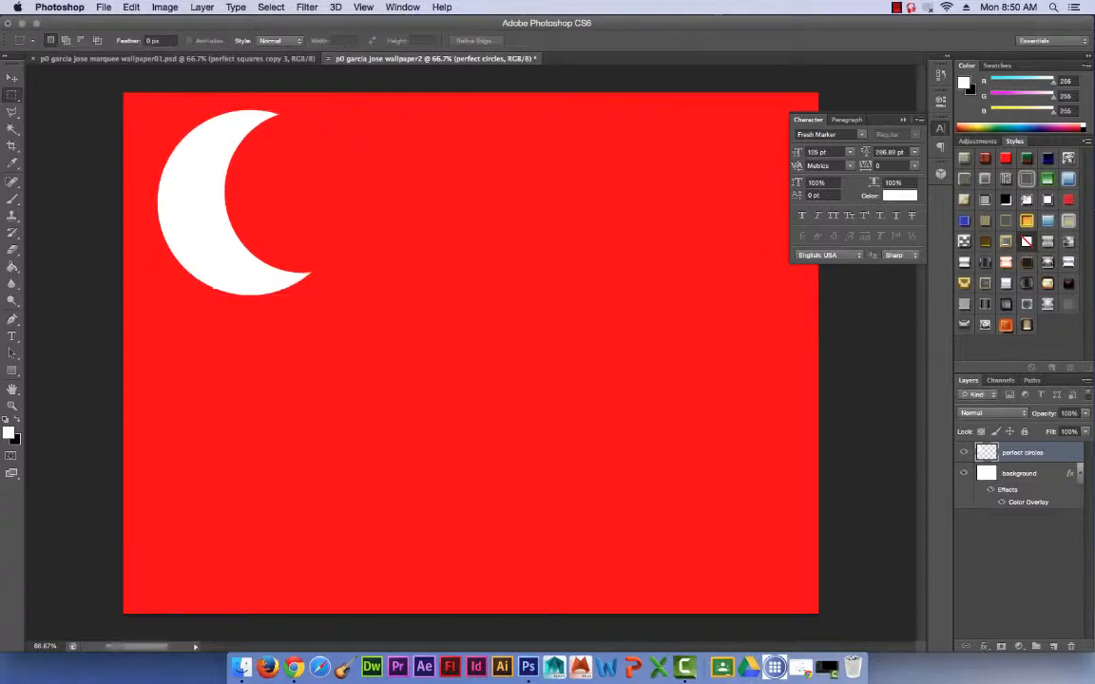
# Duplicate the crescent 21 times with the Move tool, spreading the overlapping copies across the whole canvas and past its edges.
pyautogui.press('v')
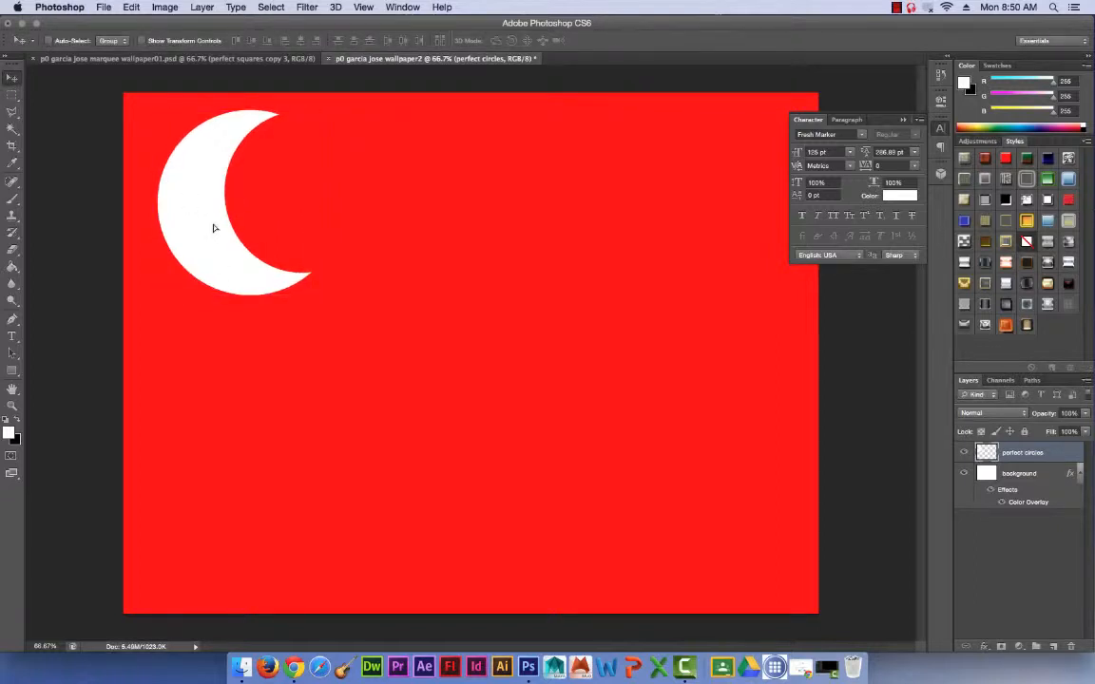
pyautogui.keyDown('alt'); pyautogui.moveTo(215, 228); pyautogui.dragTo(494, 494); pyautogui.keyUp('alt')
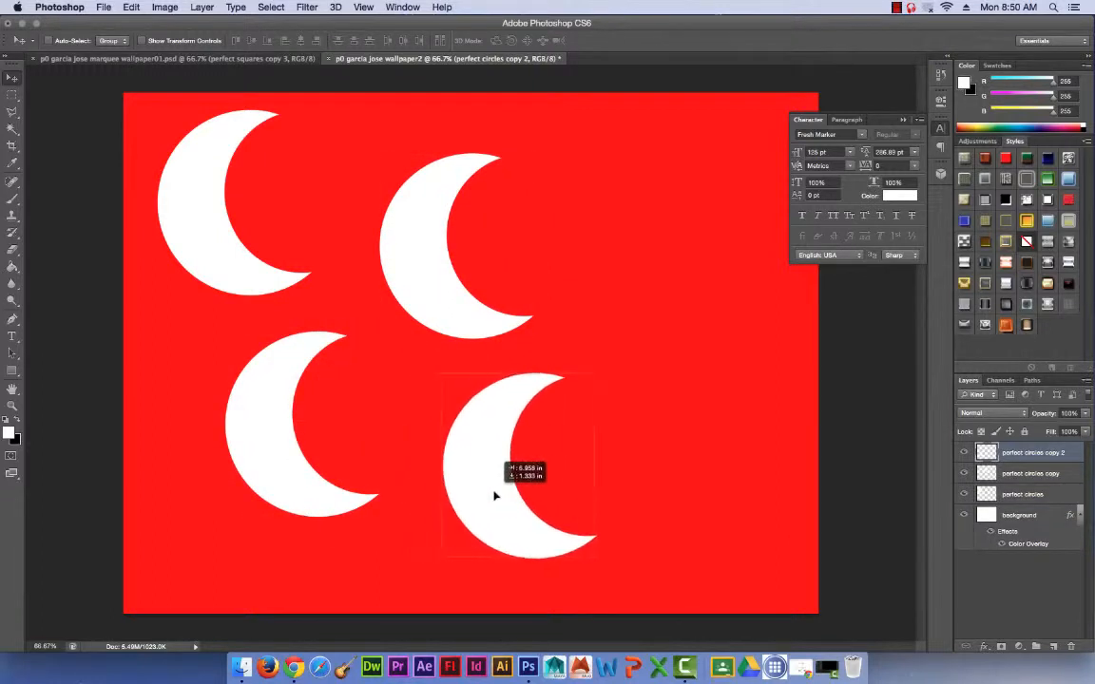
pyautogui.keyDown('alt'); pyautogui.moveTo(494, 418); pyautogui.dragTo(678, 460); pyautogui.keyUp('alt')
pyautogui.moveTo(612, 226); pyautogui.dragTo(603, 260)
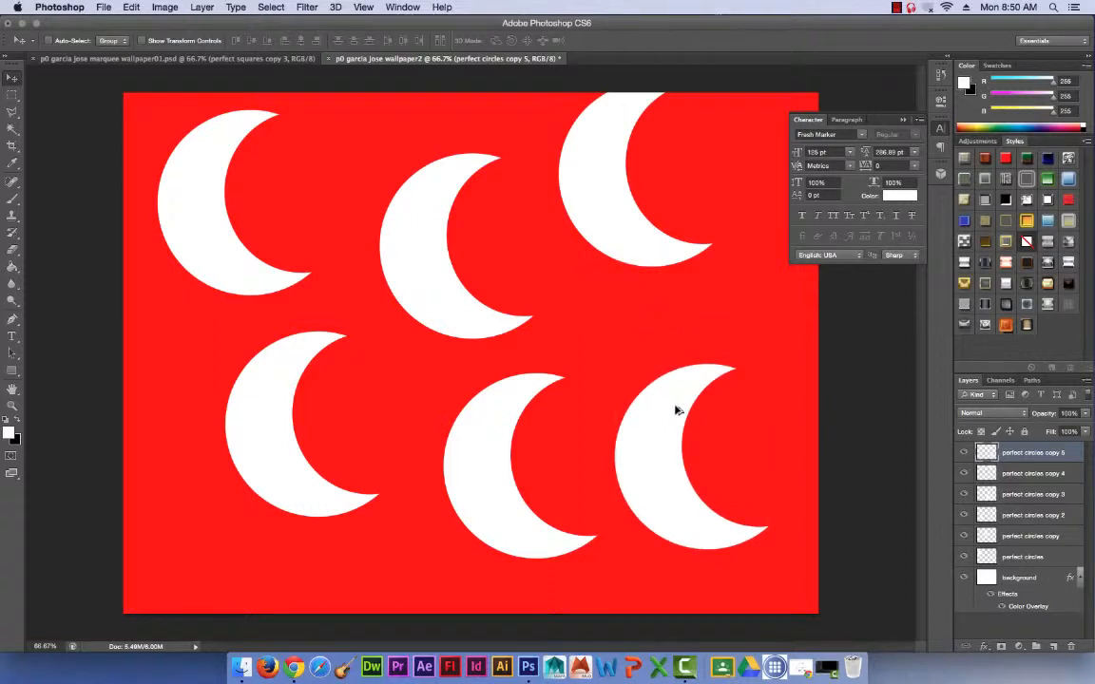
pyautogui.keyDown('alt'); pyautogui.moveTo(675, 410); pyautogui.dragTo(363, 171); pyautogui.keyUp('alt')
pyautogui.keyDown('alt'); pyautogui.moveTo(368, 211); pyautogui.dragTo(435, 602); pyautogui.keyUp('alt')
pyautogui.keyDown('alt'); pyautogui.moveTo(424, 590); pyautogui.dragTo(610, 565); pyautogui.keyUp('alt')
pyautogui.keyDown('alt'); pyautogui.moveTo(615, 560); pyautogui.dragTo(548, 157); pyautogui.keyUp('alt')
pyautogui.keyDown('alt'); pyautogui.moveTo(545, 182); pyautogui.dragTo(763, 423); pyautogui.keyUp('alt')
pyautogui.keyDown('alt'); pyautogui.moveTo(738, 437); pyautogui.dragTo(377, 445); pyautogui.keyUp('alt')
pyautogui.keyDown('alt'); pyautogui.moveTo(392, 423); pyautogui.dragTo(778, 593); pyautogui.keyUp('alt')
pyautogui.keyDown('alt'); pyautogui.moveTo(796, 566); pyautogui.dragTo(276, 606); pyautogui.keyUp('alt')
pyautogui.keyDown('alt'); pyautogui.moveTo(260, 587); pyautogui.dragTo(175, 155); pyautogui.keyUp('alt')
pyautogui.keyDown('alt'); pyautogui.moveTo(163, 178); pyautogui.dragTo(455, 145); pyautogui.keyUp('alt')
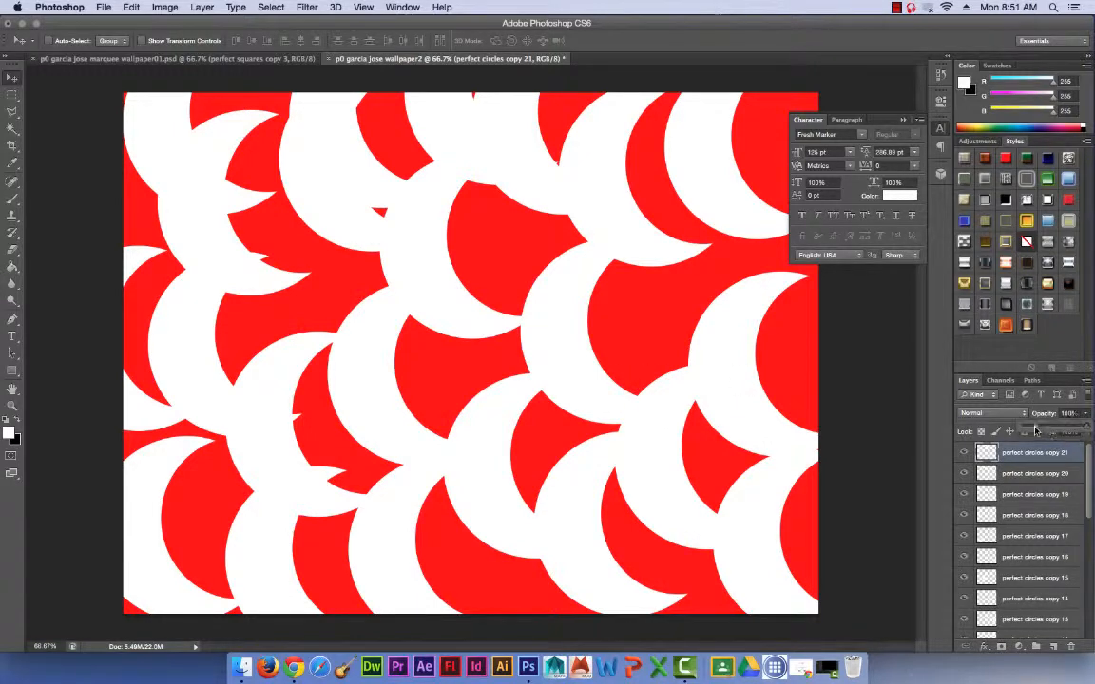
# Reduce the opacity of perfect circles copies 21 and 20, and set copy 19 to 30% and copy 18 to 21%.
pyautogui.click(1033, 472)
pyautogui.click(1085, 416)
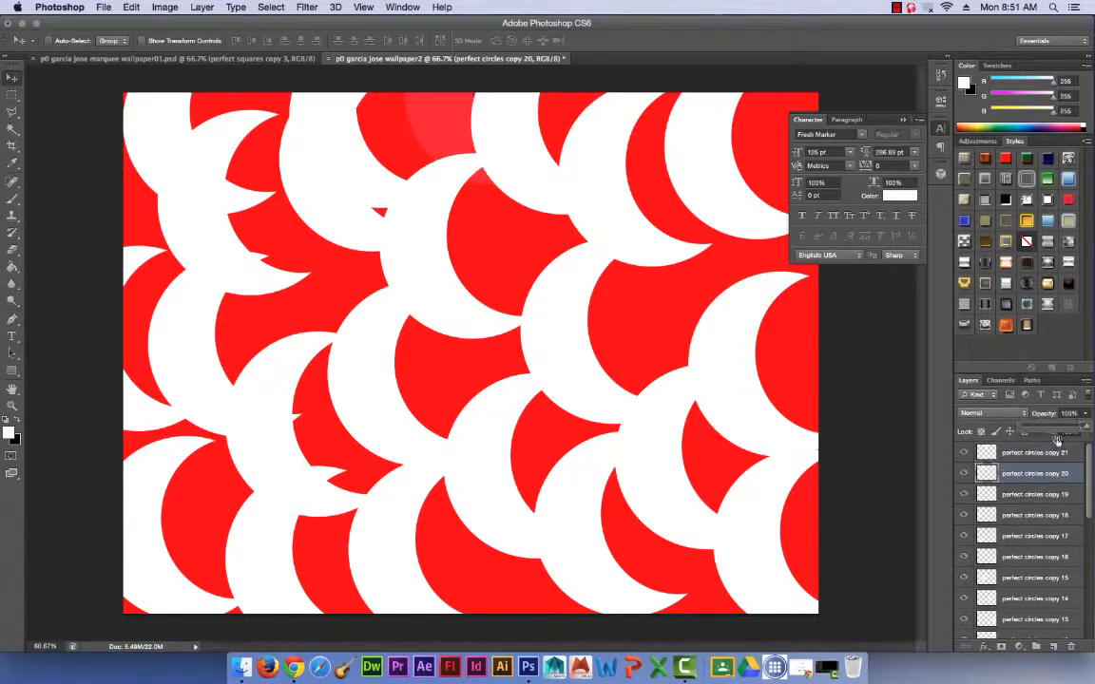
pyautogui.click(1040, 432)
pyautogui.click(1035, 496)
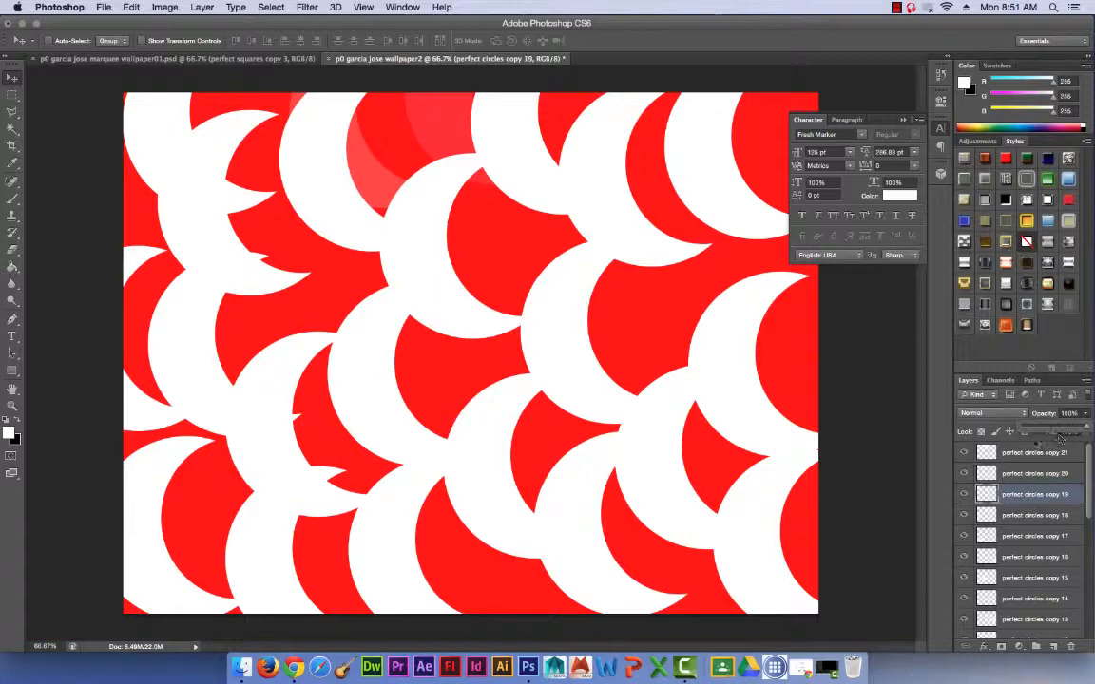
pyautogui.click(1086, 414)
pyautogui.click(1042, 429)
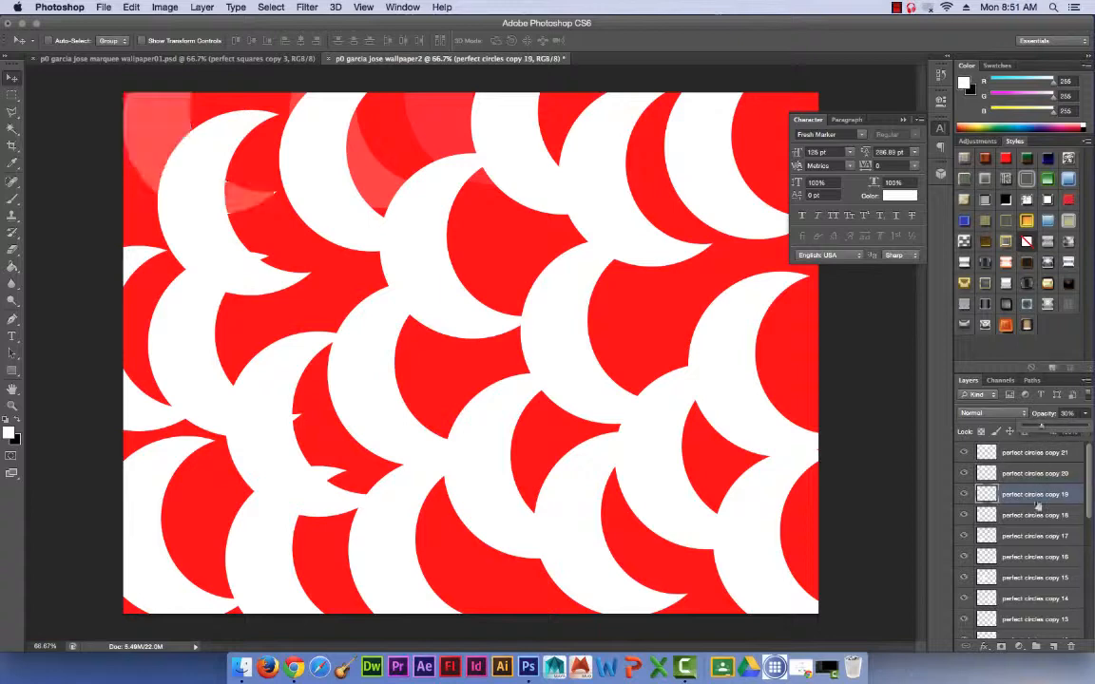
pyautogui.click(1036, 428)
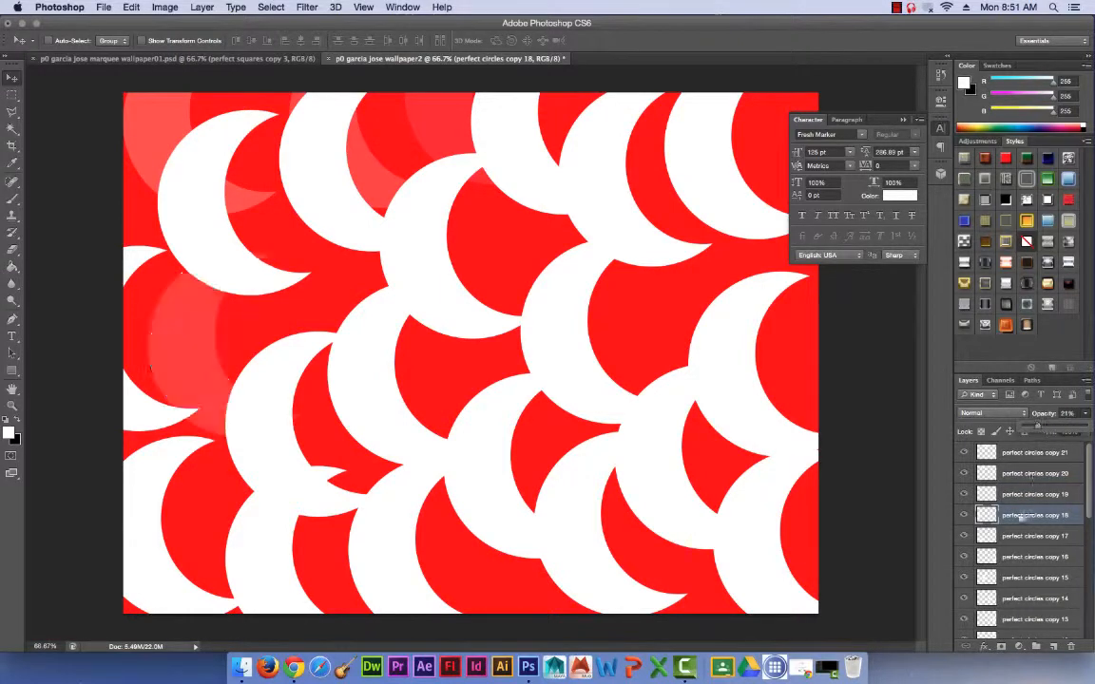
# Reduce the opacity of the perfect circles copy 17, 16, 15 and 14 layers to varied levels.
pyautogui.click(1036, 536)
pyautogui.click(1085, 414)
pyautogui.click(1038, 429)
pyautogui.click(1036, 556)
pyautogui.scroll(-3, 1036, 538)
pyautogui.click(1037, 521)
pyautogui.click(1037, 541)
pyautogui.click(1085, 414)
pyautogui.click(1050, 428)
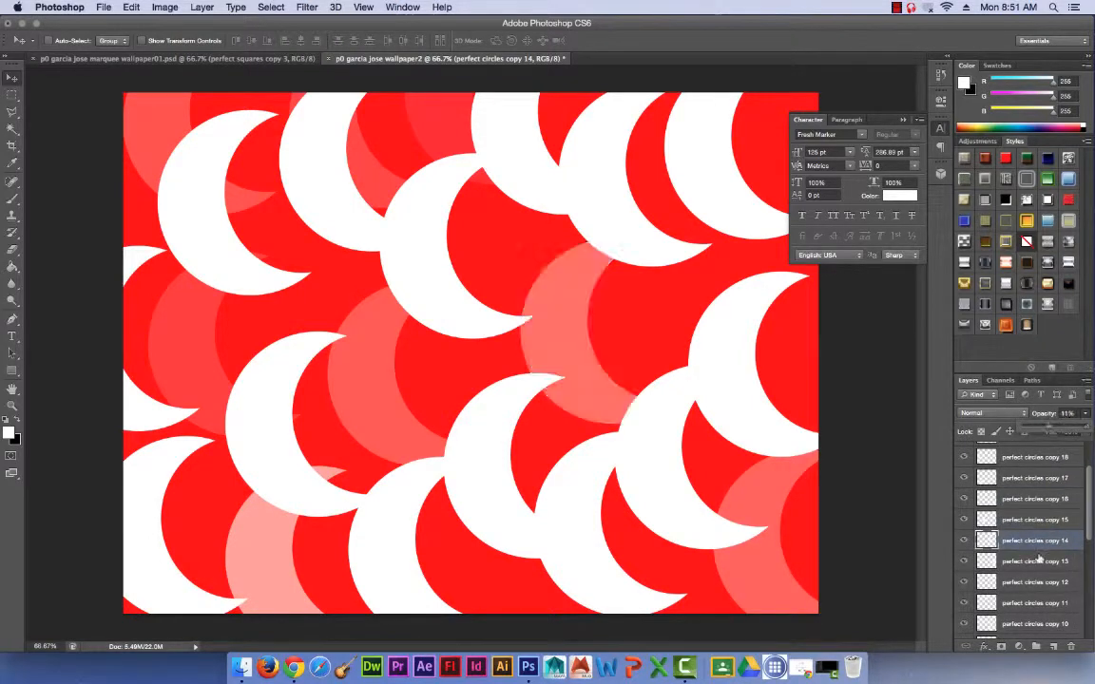
# Reduce the opacity of the perfect circles copy 13, 12 and 11 layers so their crescents are translucent.
pyautogui.click(1037, 559)
pyautogui.click(1085, 414)
pyautogui.click(1045, 428)
pyautogui.click(1030, 580)
pyautogui.click(1085, 415)
pyautogui.click(1061, 428)
# Reduce the opacity of the perfect circles copy 10 through copy 6 layers to varied levels.
pyautogui.scroll(-5, 1012, 559)
pyautogui.click(1029, 502)
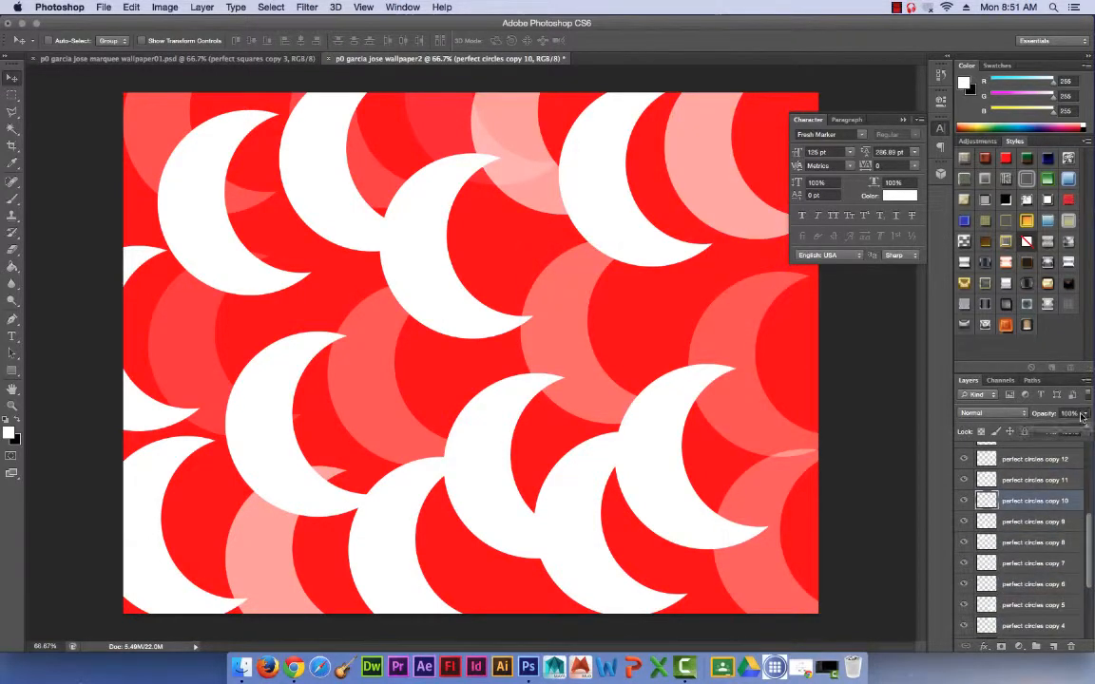
pyautogui.moveTo(1085, 414); pyautogui.dragTo(1062, 430)
pyautogui.click(1031, 522)
pyautogui.moveTo(1085, 415); pyautogui.dragTo(1059, 431)
pyautogui.click(1031, 543)
pyautogui.click(1040, 583)
pyautogui.moveTo(1084, 414); pyautogui.dragTo(1049, 427)
# Reduce the opacity of perfect circles copy 5 through the first copy, and set the original perfect circles layer to 42%.
pyautogui.click(1040, 605)
pyautogui.click(1039, 601)
pyautogui.click(1040, 560)
pyautogui.click(1084, 414)
pyautogui.click(1038, 582)
pyautogui.click(1037, 602)
pyautogui.scroll(-3, 1037, 579)
pyautogui.click(1037, 583)
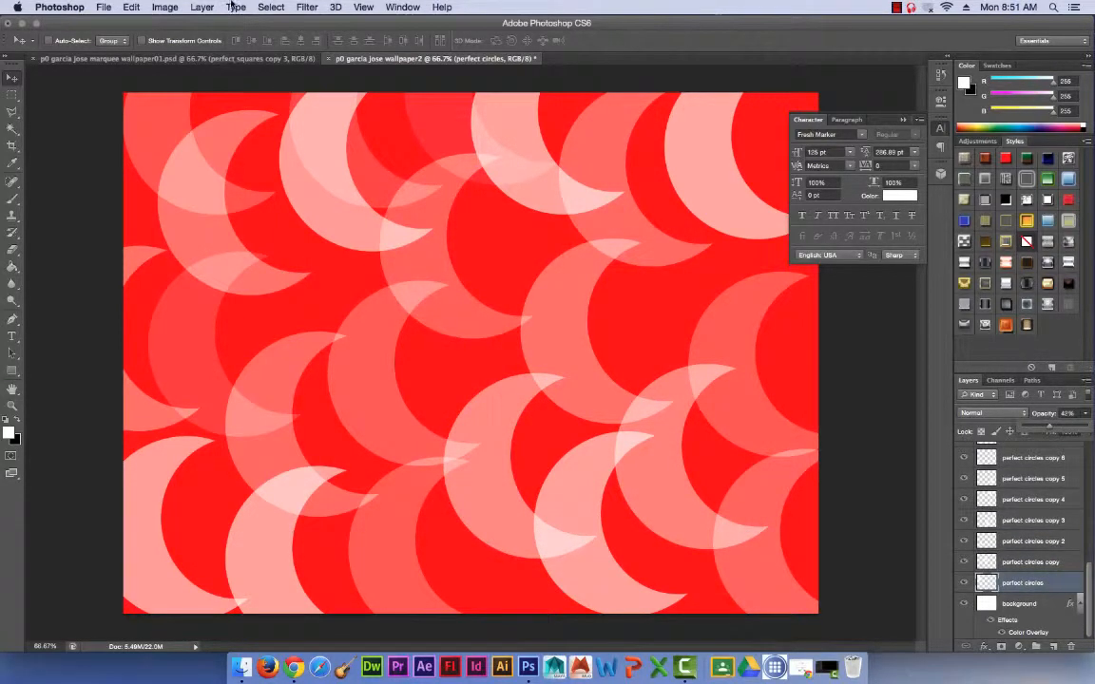
# Save the red crescent wallpaper to Documents as a Photoshop file with its layers kept.
pyautogui.click(103, 6)
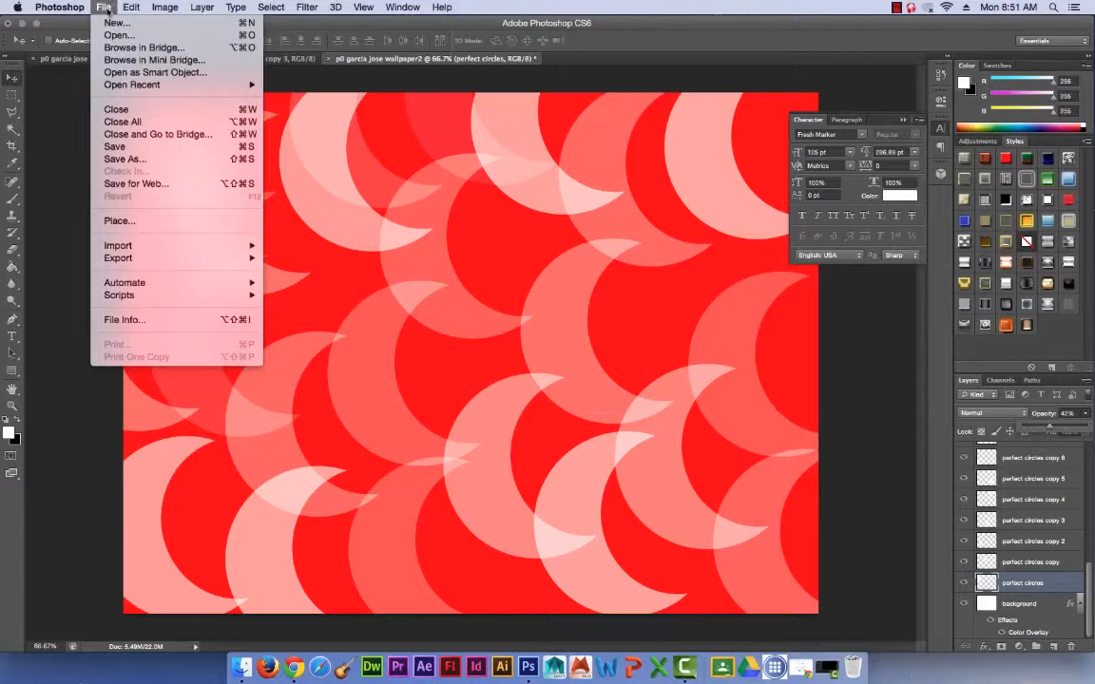
pyautogui.click(134, 159)
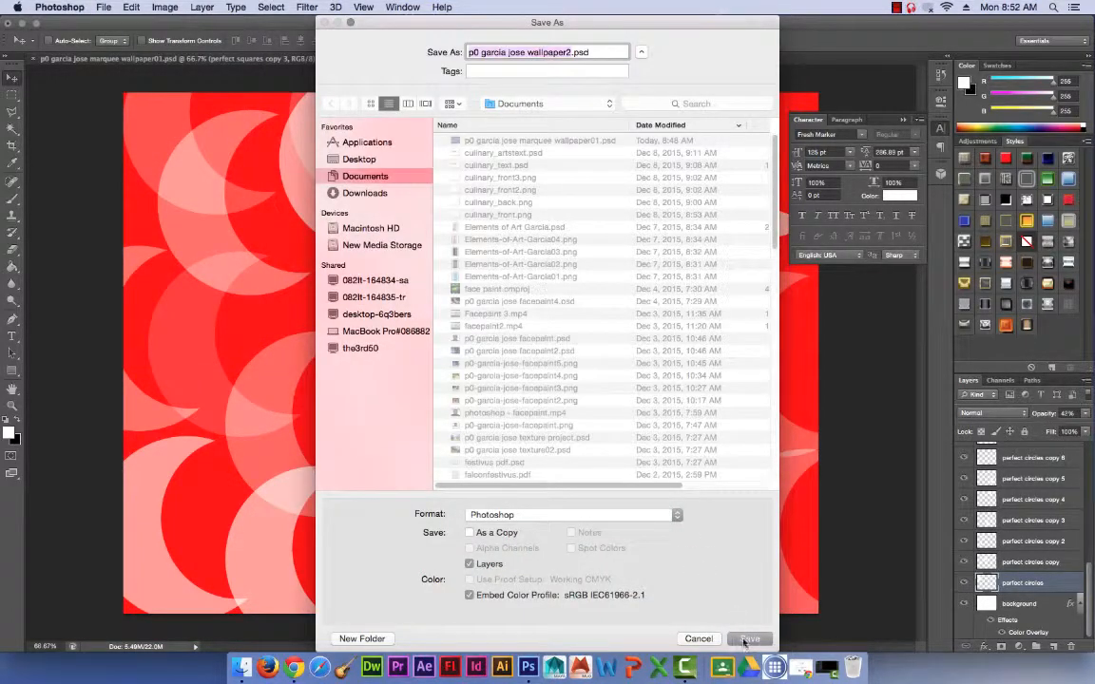
pyautogui.click(747, 636)
pyautogui.click(771, 290)
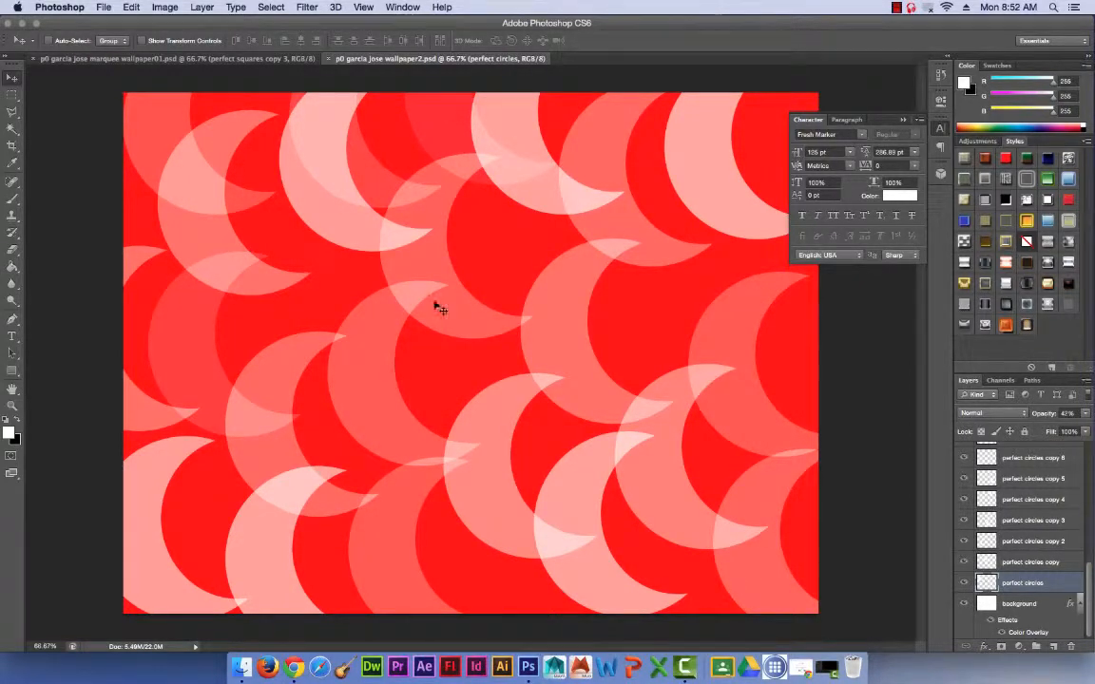
# Create a new 1600 x 1200 pixel document at 72 pixels/inch, named with the student's name and wallpaper3.
pyautogui.click(102, 7)
pyautogui.click(114, 22)
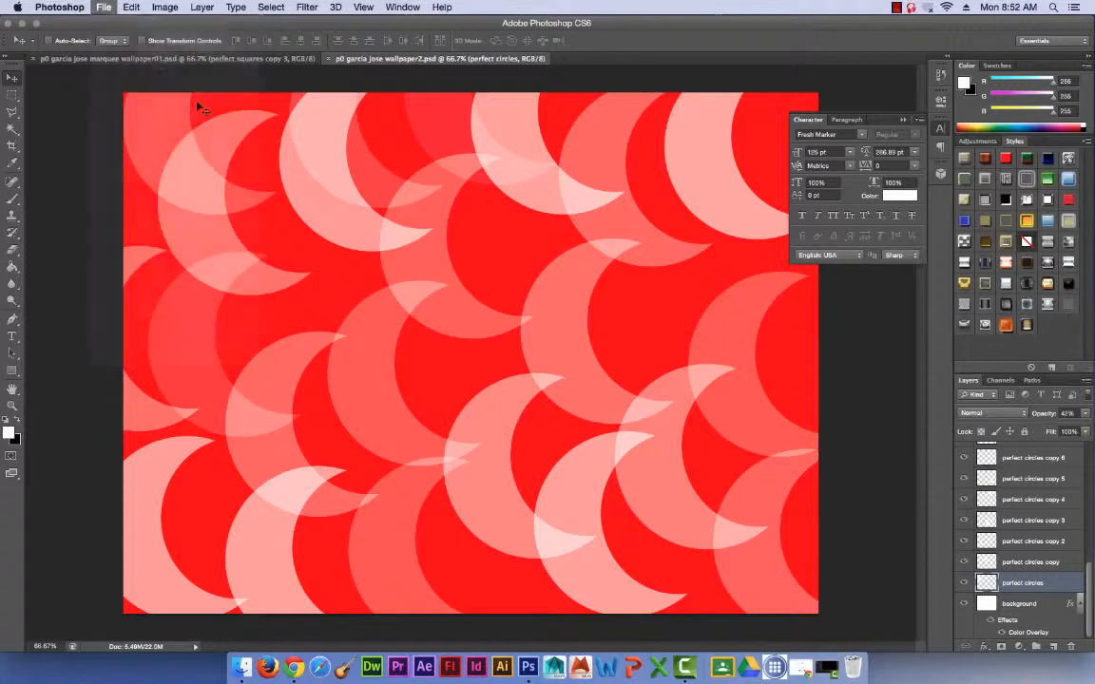
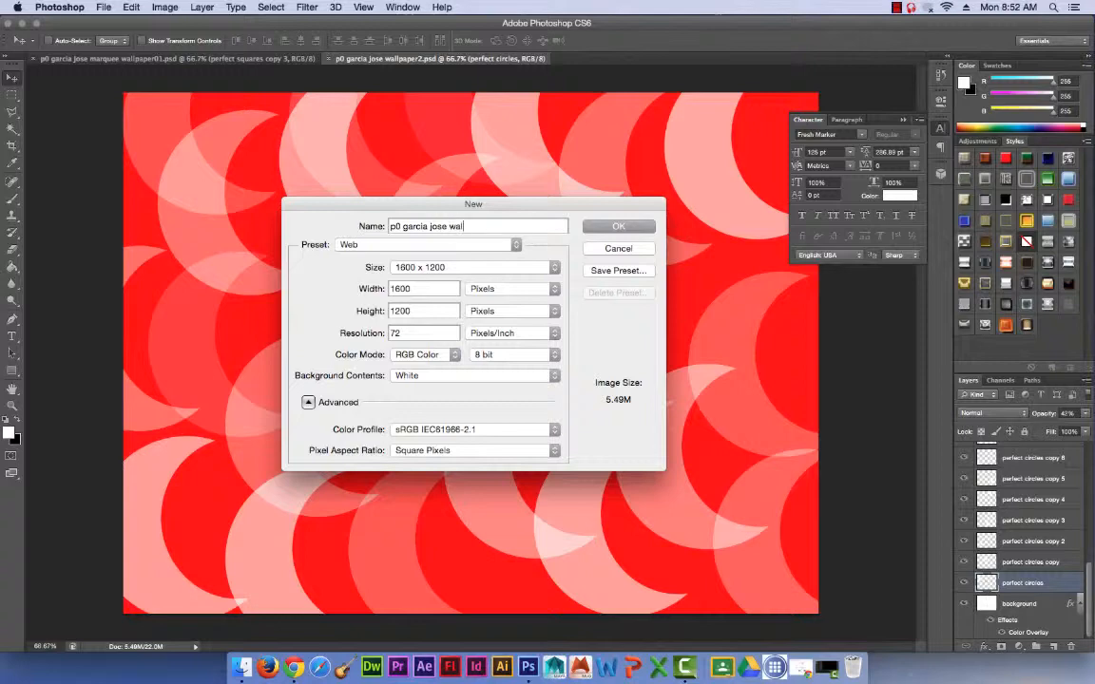
pyautogui.write('paper3')
pyautogui.press('Return')
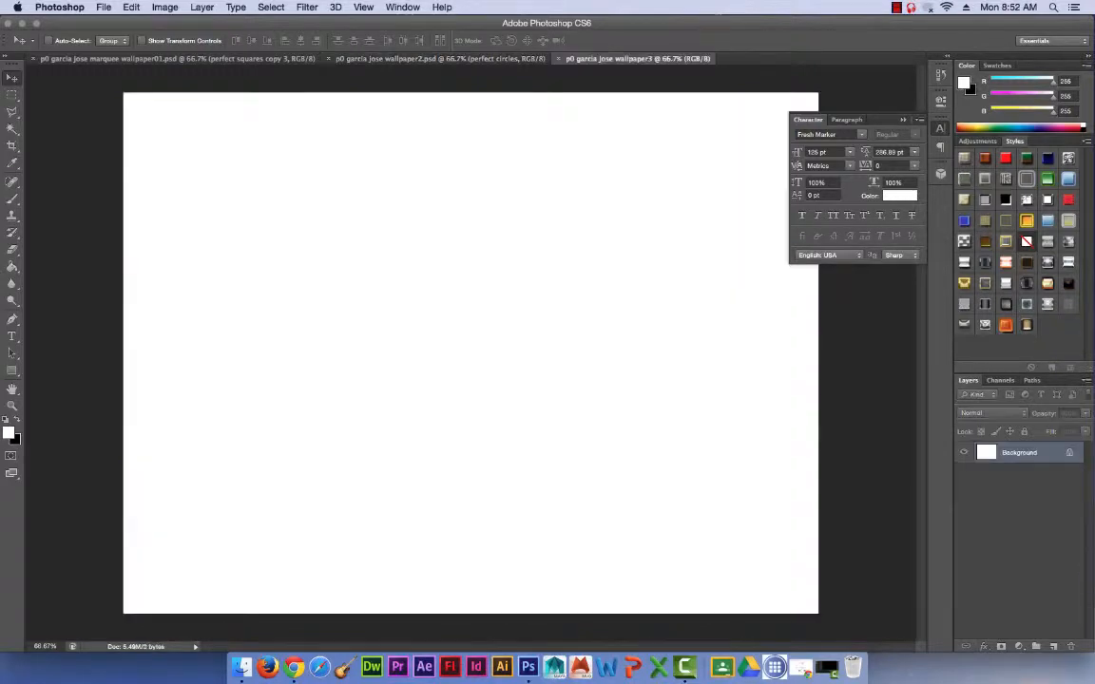
# Convert the locked Background into a regular layer named background.
pyautogui.doubleClick(1021, 454)
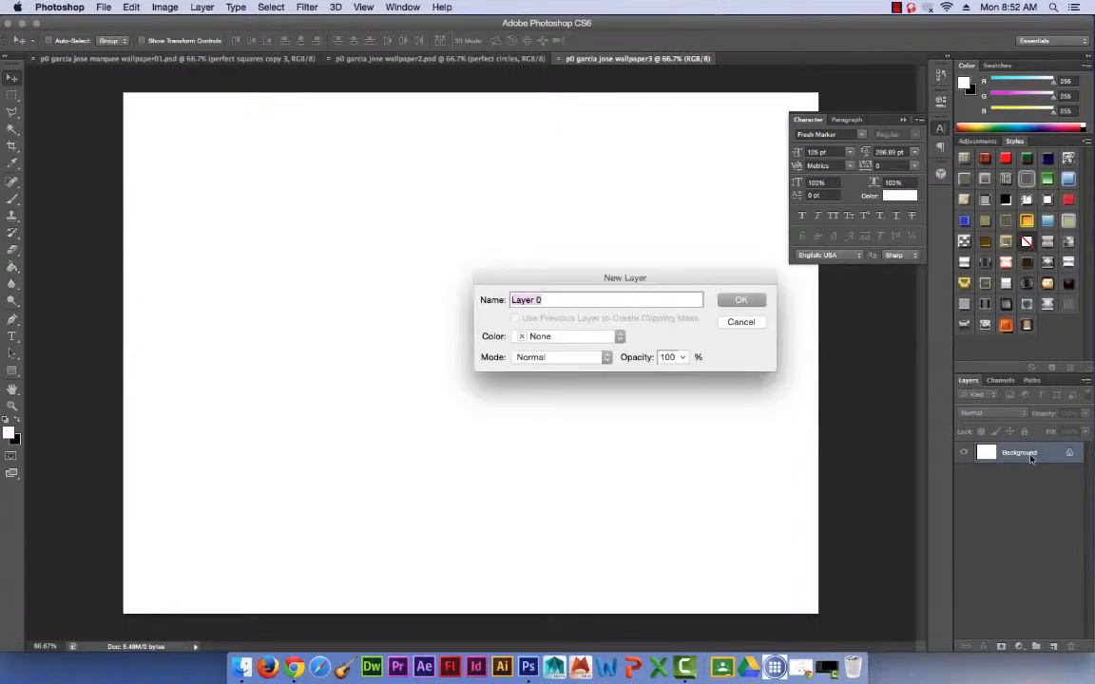
pyautogui.write('background')
pyautogui.press('Return')
# Try a blue Color Overlay (#2400ff) on the background layer.
pyautogui.click(991, 645)
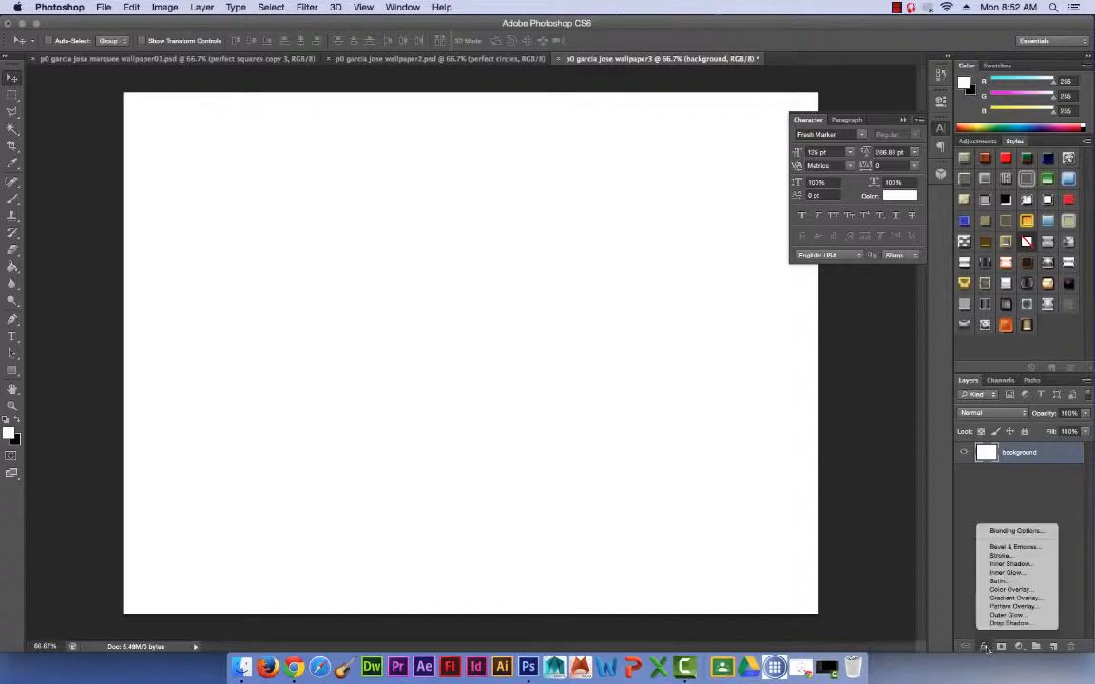
pyautogui.click(1013, 590)
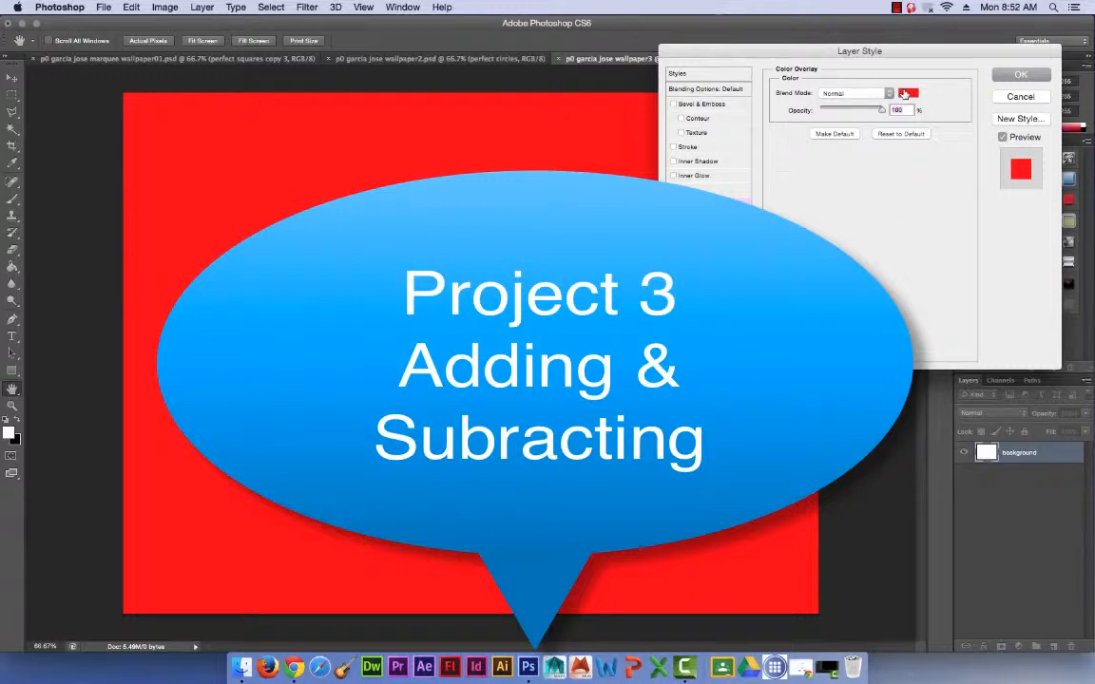
pyautogui.click(907, 93)
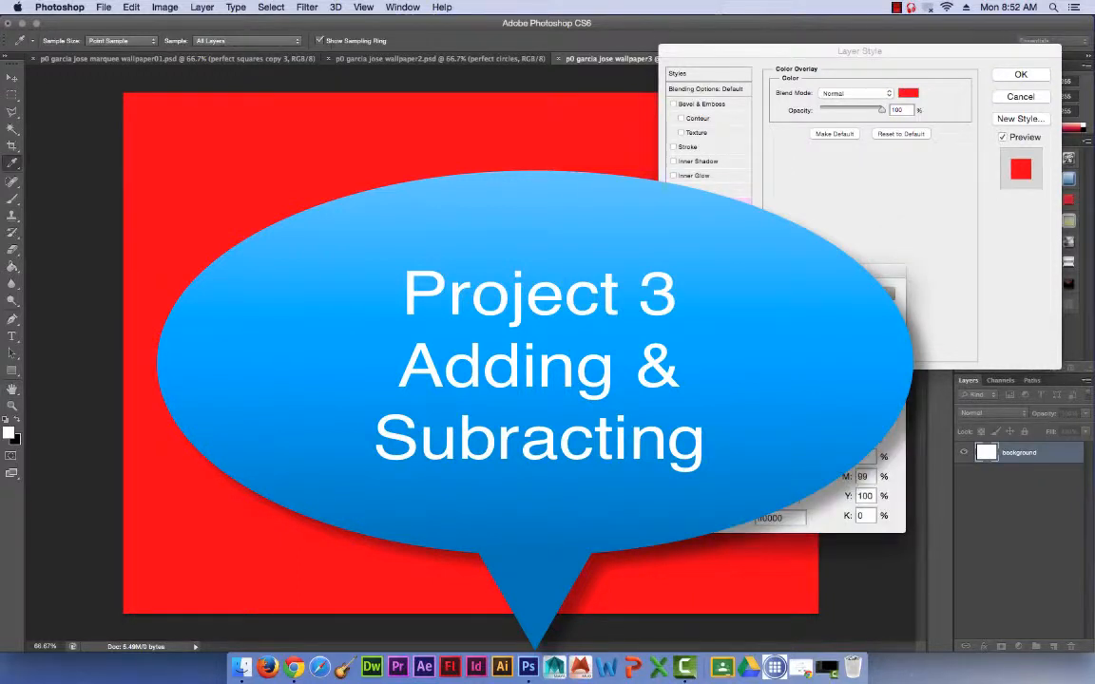
pyautogui.click(724, 424)
pyautogui.moveTo(732, 406); pyautogui.dragTo(733, 351)
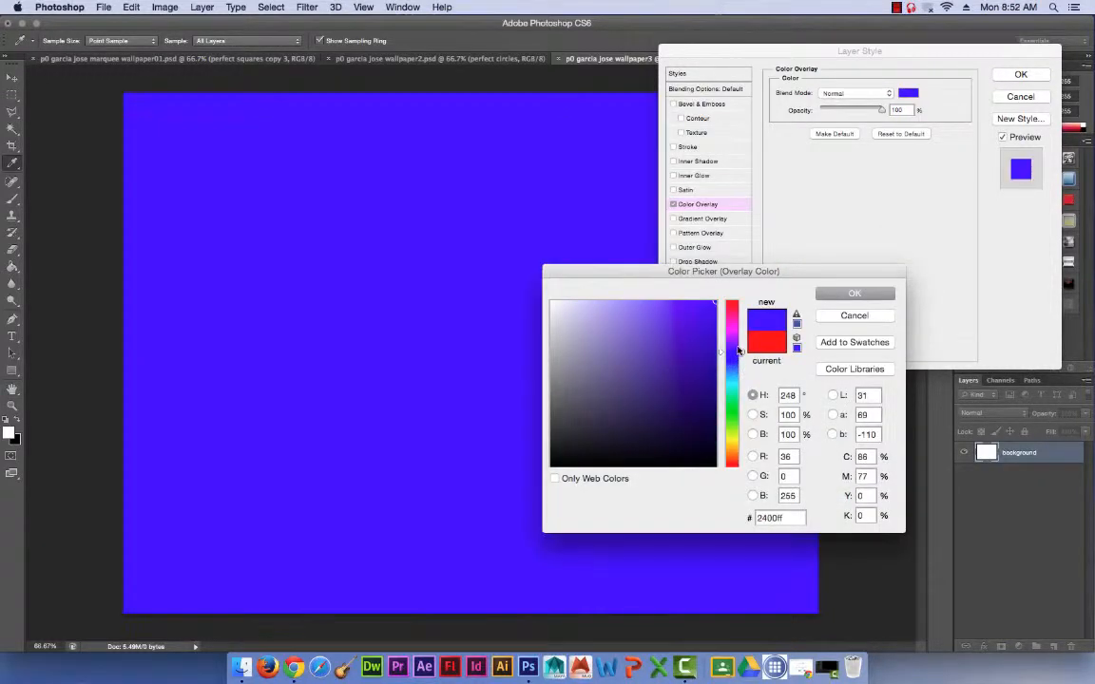
pyautogui.click(843, 294)
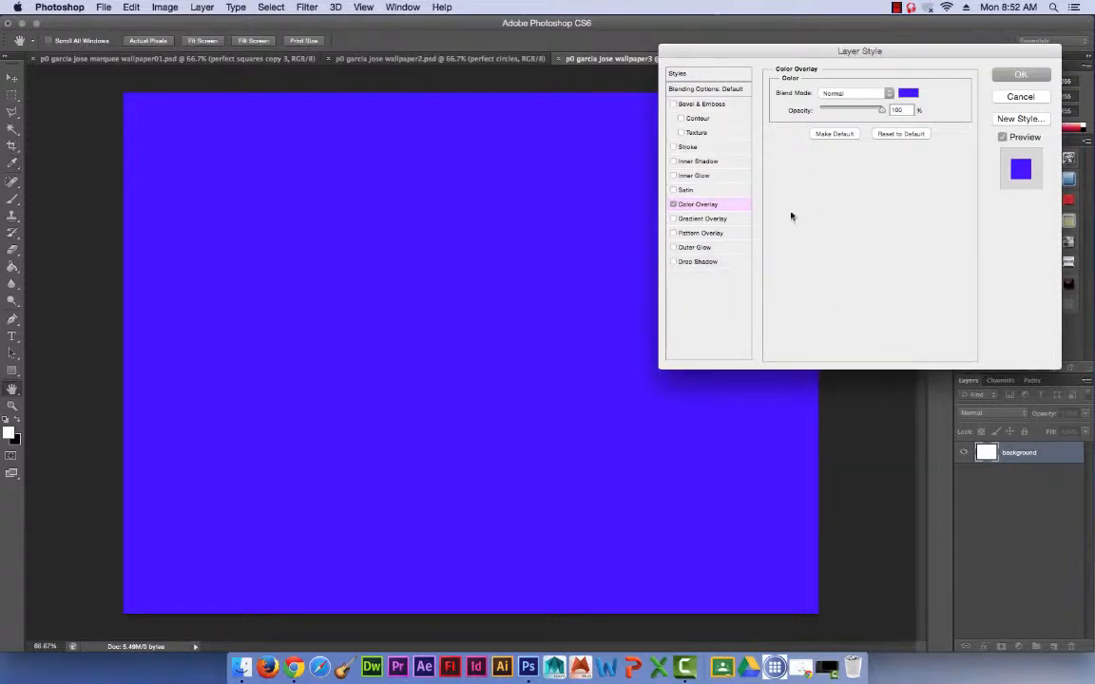
# Replace the background layer's Color Overlay with a Gradient Overlay using the Violet, Orange preset.
pyautogui.click(682, 220)
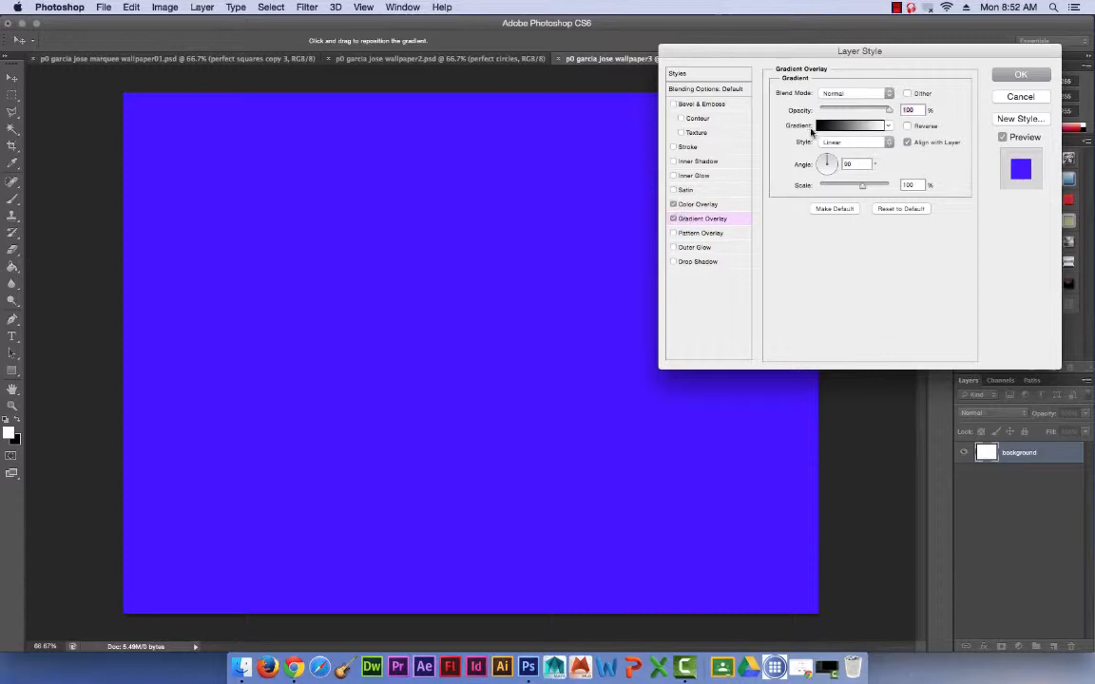
pyautogui.click(672, 204)
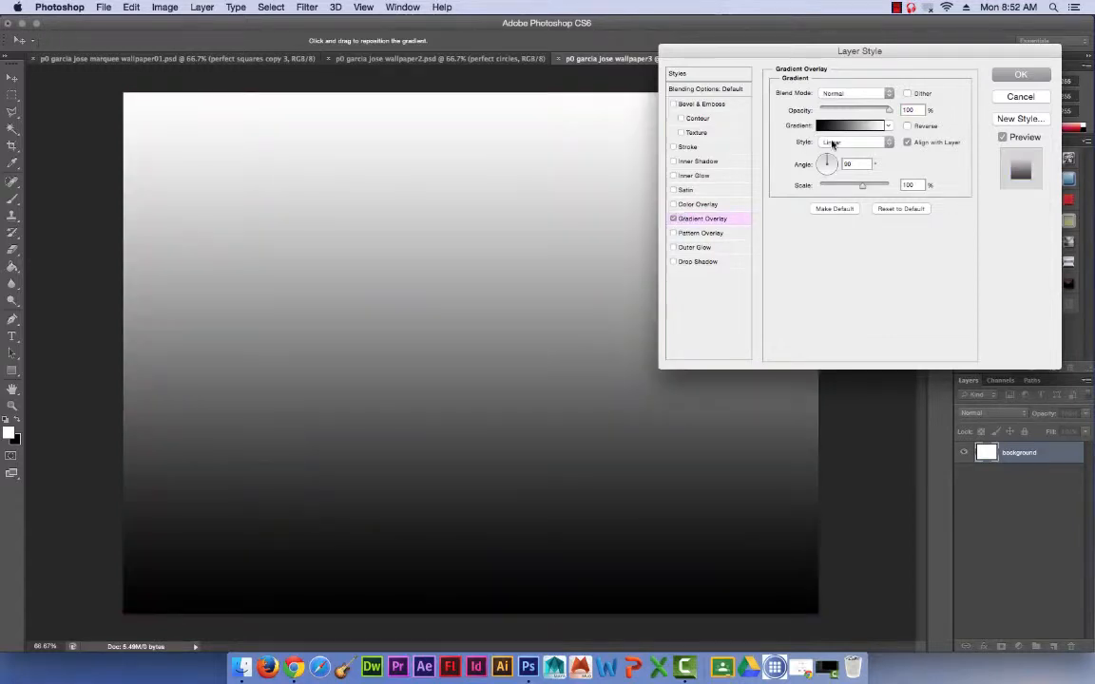
pyautogui.click(828, 128)
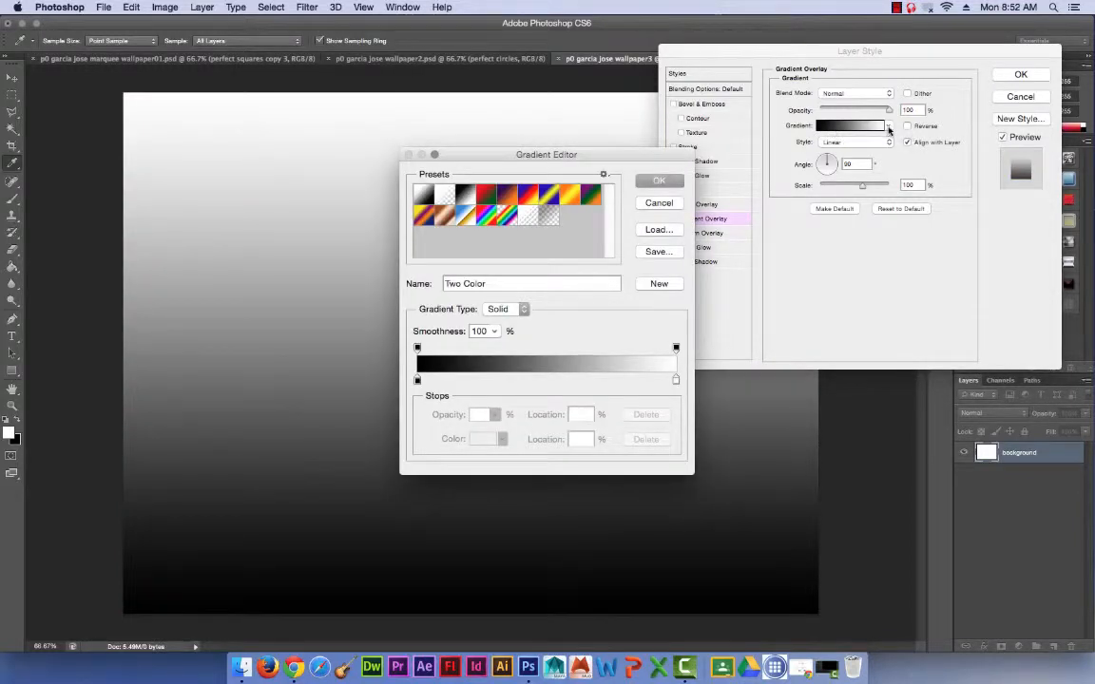
pyautogui.click(507, 194)
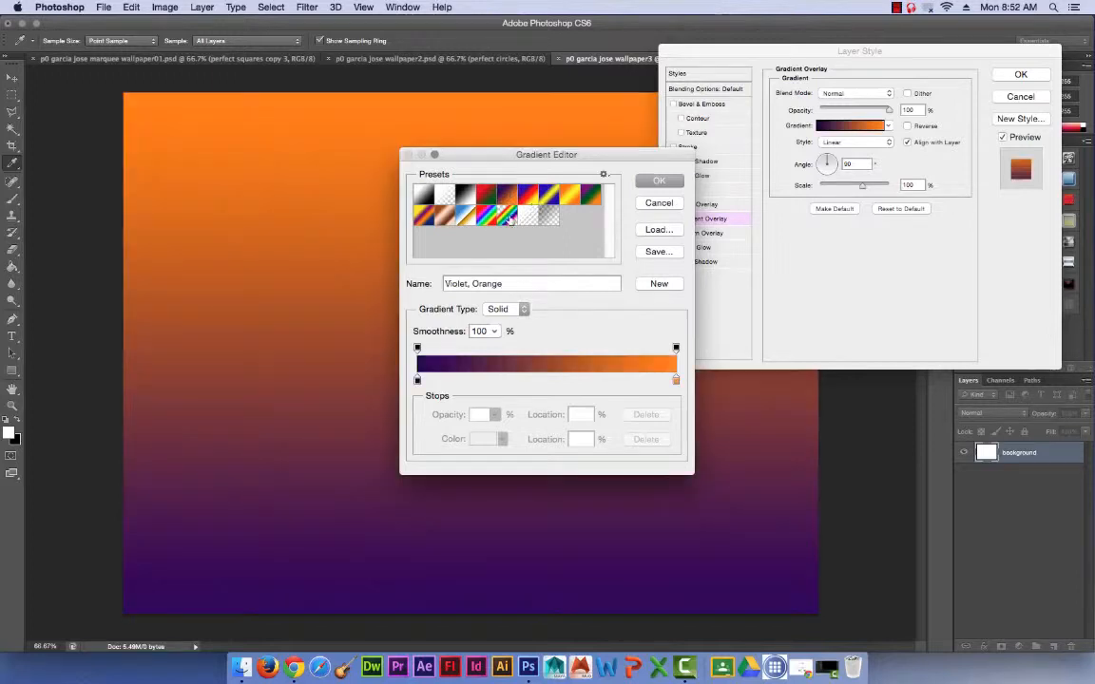
# Change the gradient's violet stop to light lavender (#d7bdff) and apply the layer style.
pyautogui.doubleClick(416, 381)
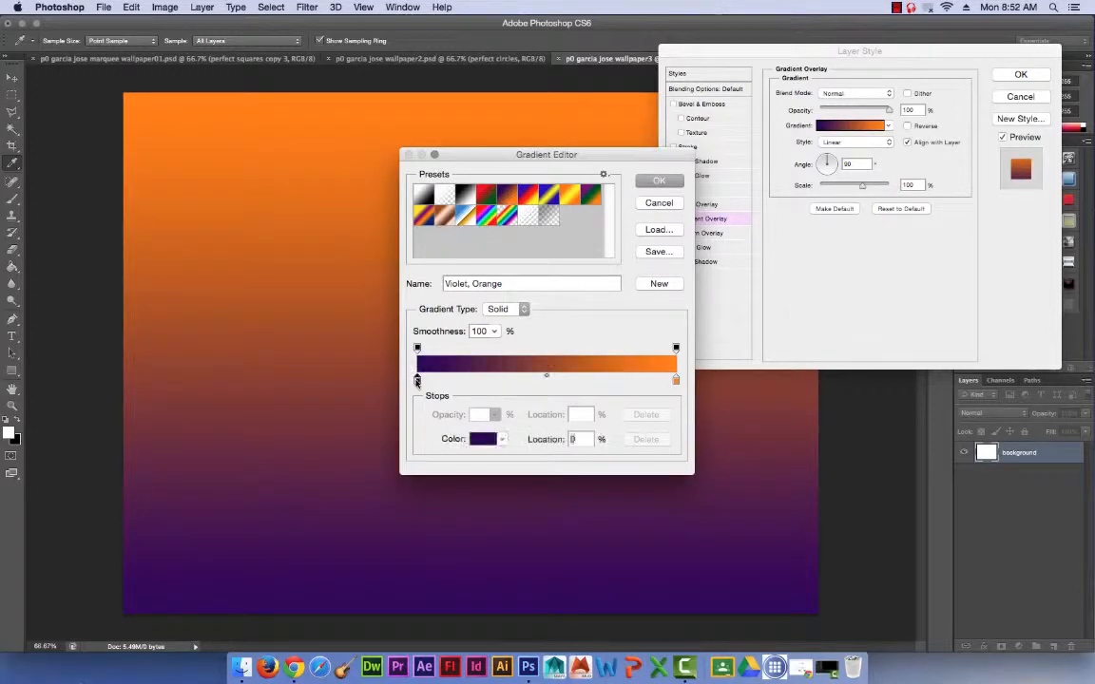
pyautogui.moveTo(697, 410)
pyautogui.mouseDown()
pyautogui.moveTo(567, 305)
pyautogui.moveTo(561, 284)
pyautogui.moveTo(591, 298)
pyautogui.mouseUp()
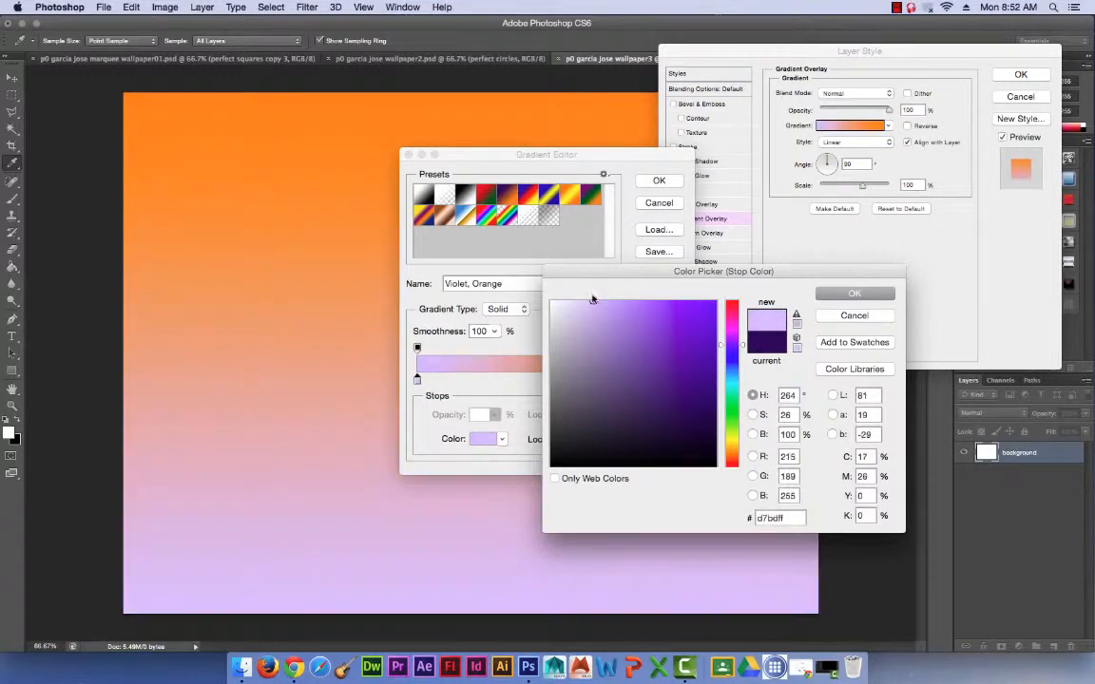
pyautogui.click(854, 294)
pyautogui.click(647, 182)
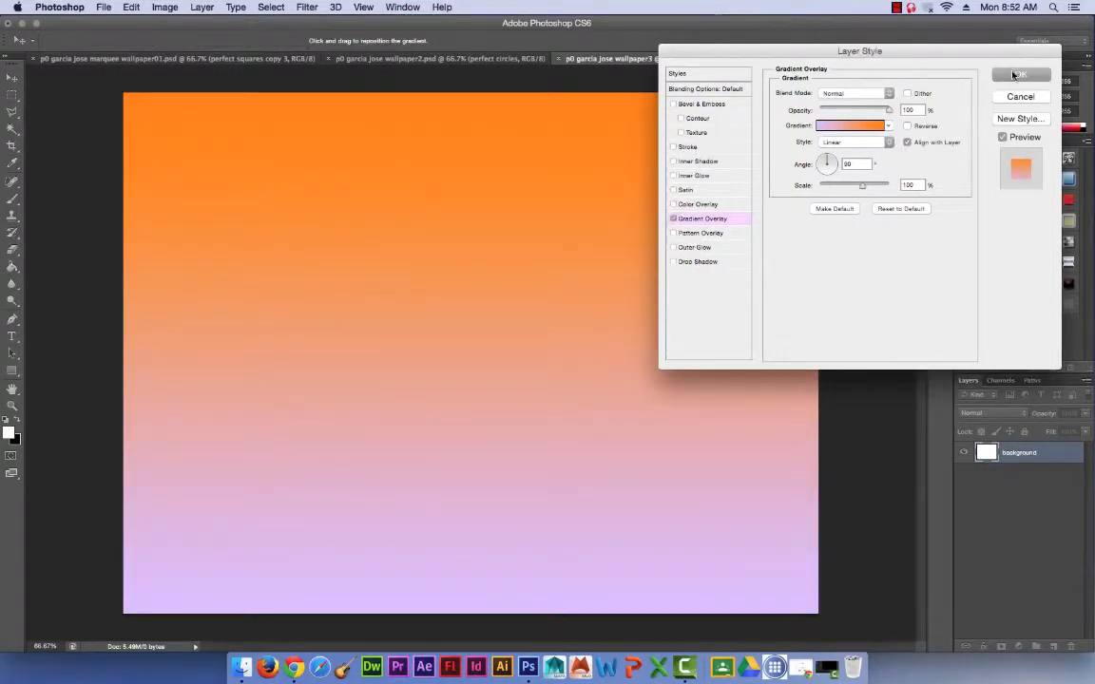
pyautogui.click(1015, 75)
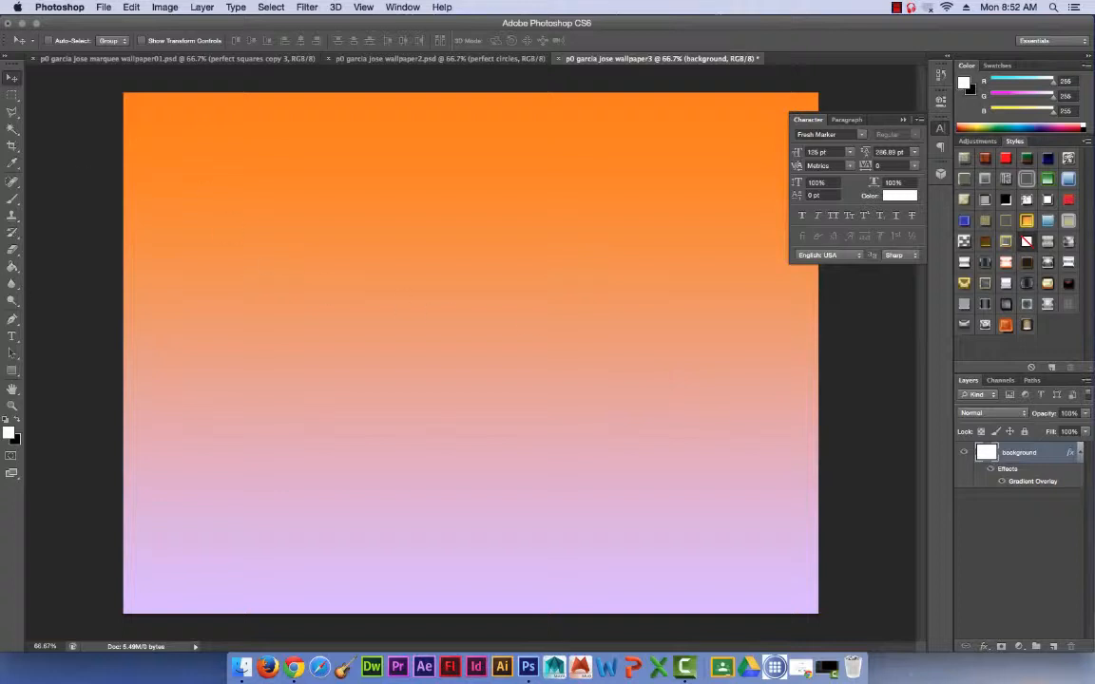
# Add a new layer above the background and name it shapes.
pyautogui.click(1053, 646)
pyautogui.doubleClick(1011, 452)
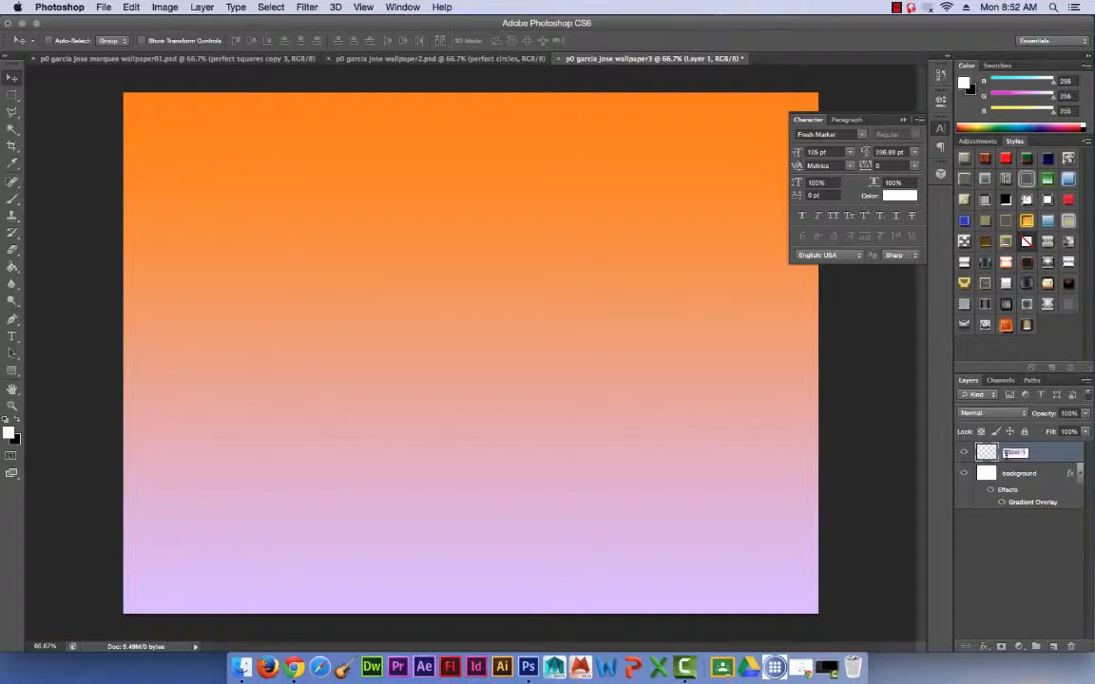
pyautogui.write('thapes')
pyautogui.press('Return')
# With the Elliptical Marquee, select a circle in the canvas's upper left and add a cluster of three overlapping ellipses below it.
pyautogui.click(11, 95)
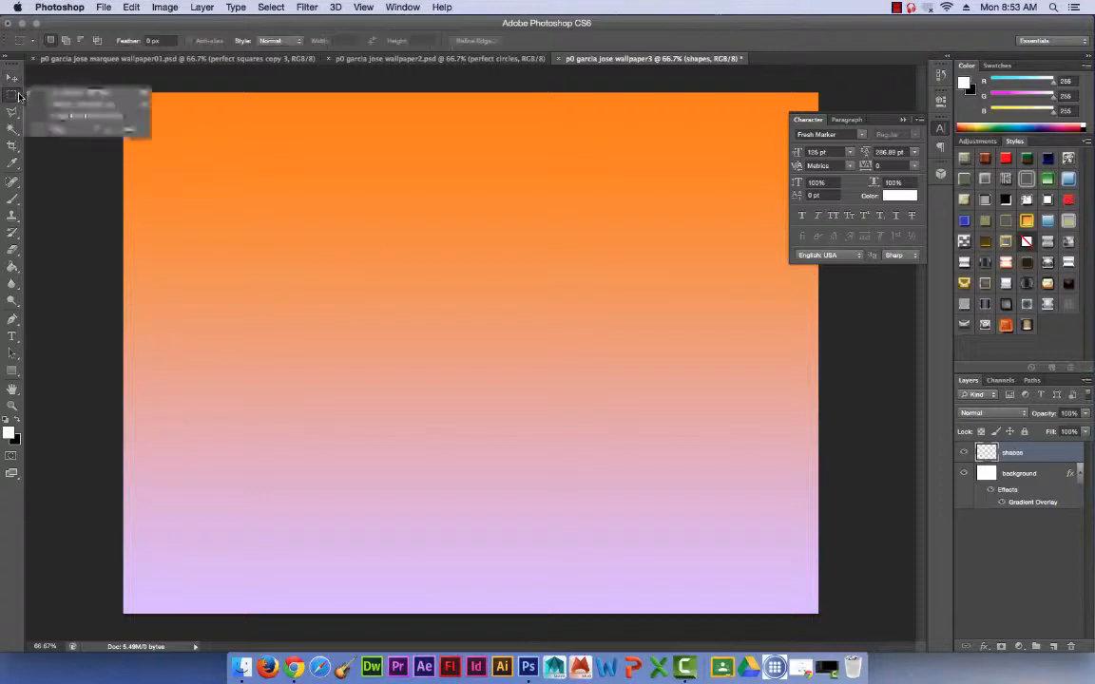
pyautogui.click(57, 103)
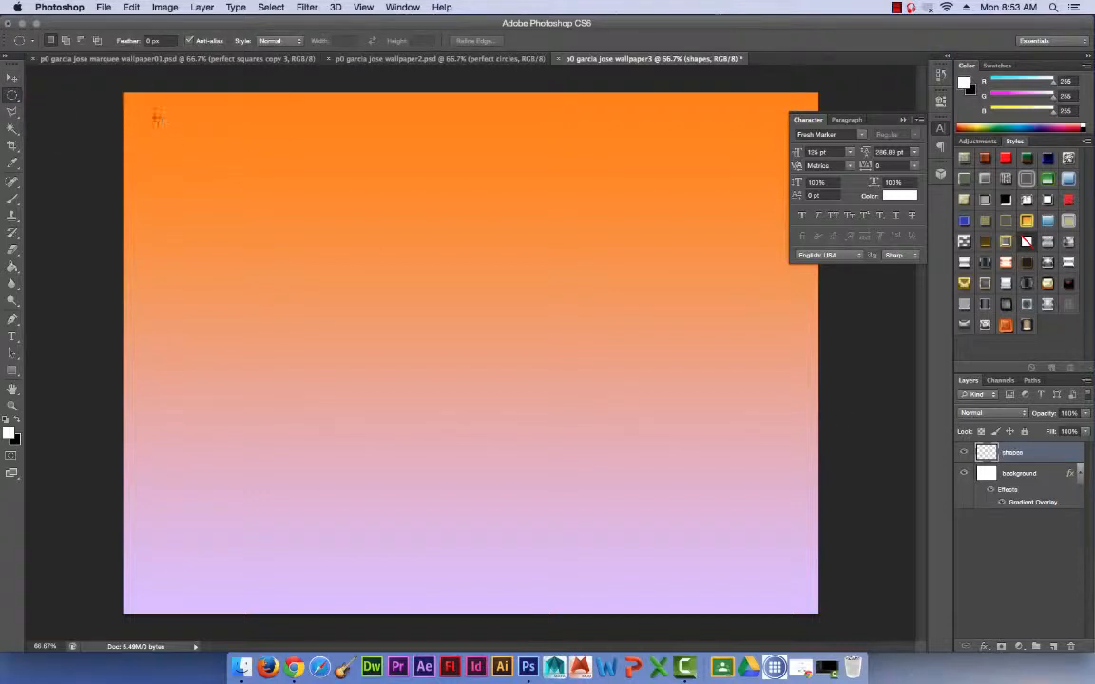
pyautogui.moveTo(146, 110); pyautogui.dragTo(303, 254)
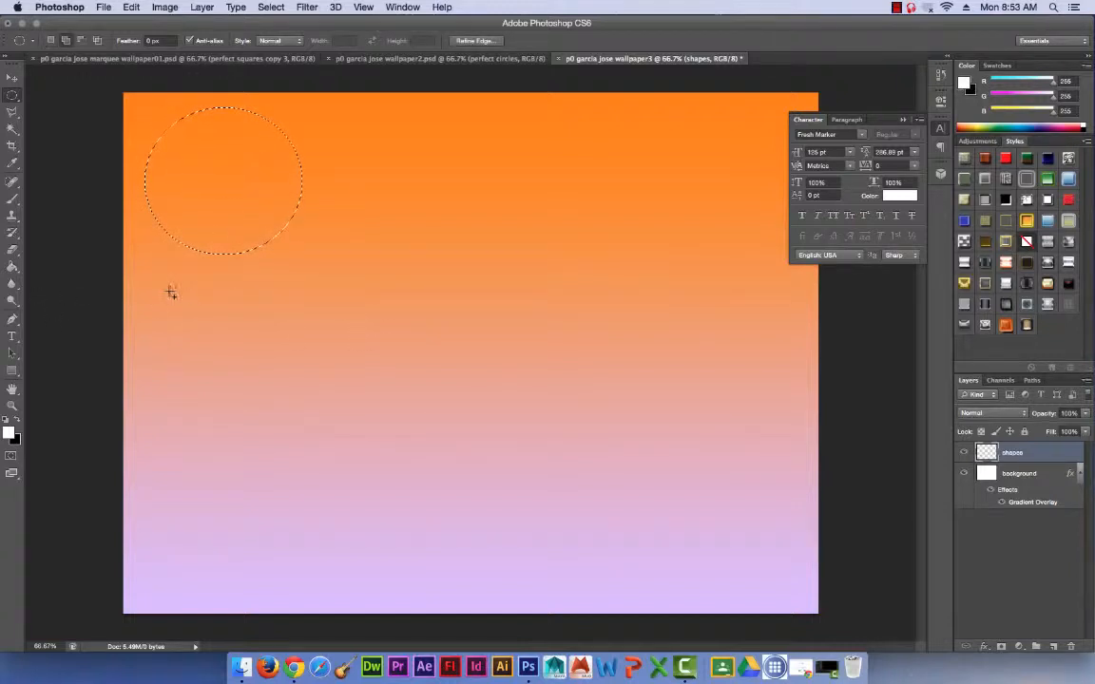
pyautogui.moveTo(168, 294); pyautogui.dragTo(301, 467)
pyautogui.moveTo(395, 342); pyautogui.dragTo(242, 424)
pyautogui.moveTo(230, 345); pyautogui.dragTo(117, 414)
# Add a small ellipse to the upper-left circle selection and subtract elliptical bites from the right edges of both selected shapes.
pyautogui.moveTo(344, 177); pyautogui.dragTo(253, 271)
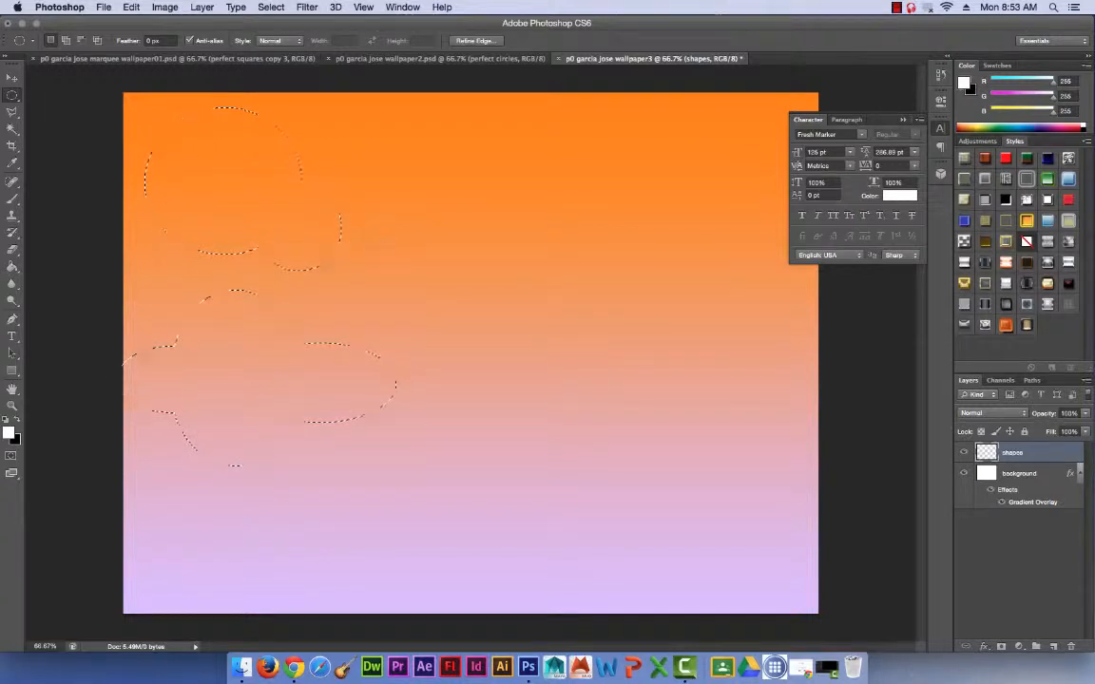
pyautogui.moveTo(374, 193); pyautogui.dragTo(321, 240)
pyautogui.moveTo(483, 319); pyautogui.dragTo(374, 416)
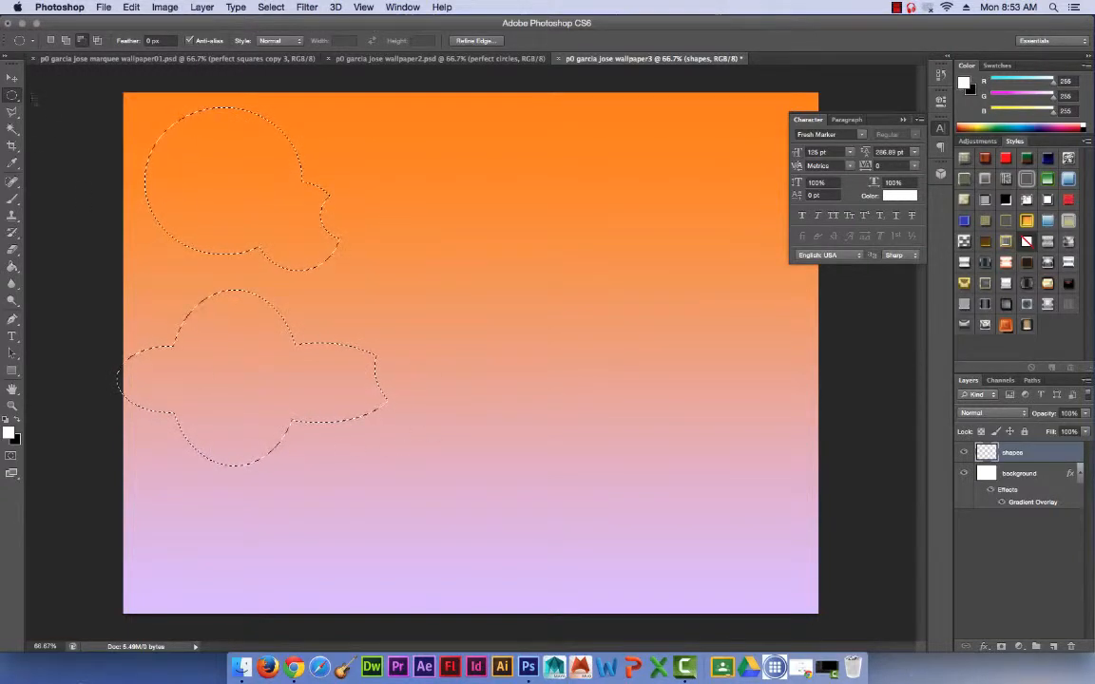
# Add ellipses to the selection across the canvas's upper middle, lower middle and right side, keeping the document window docked.
pyautogui.moveTo(399, 121); pyautogui.dragTo(540, 491)
pyautogui.moveTo(425, 476); pyautogui.dragTo(262, 607)
pyautogui.moveTo(434, 412); pyautogui.dragTo(566, 573)
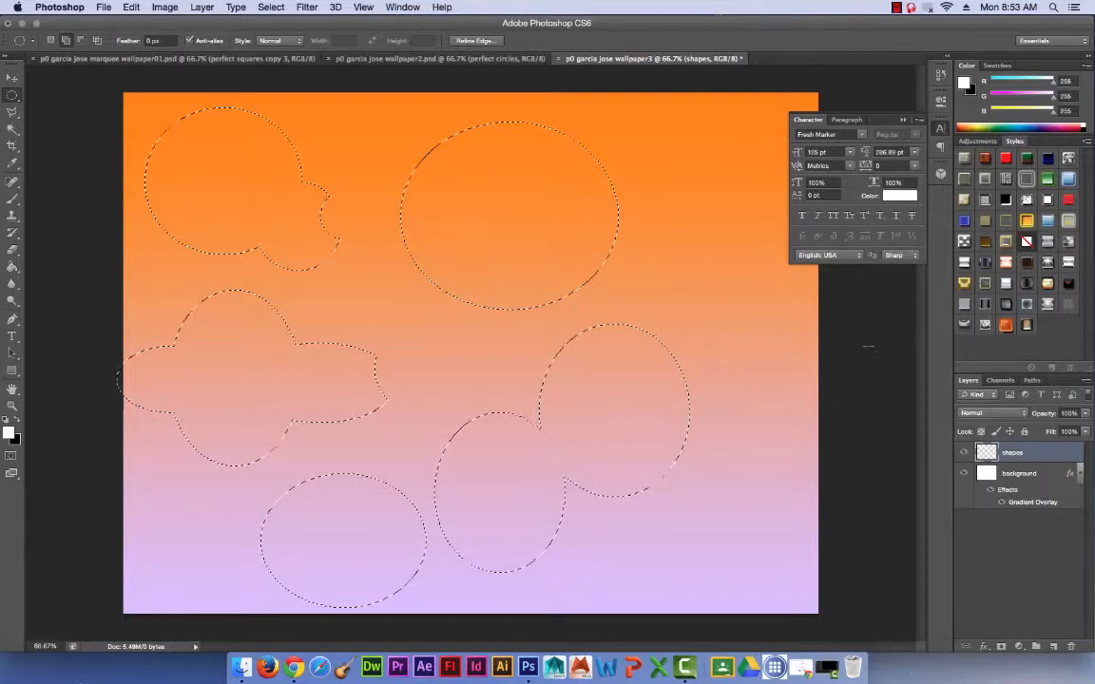
pyautogui.moveTo(804, 341); pyautogui.dragTo(675, 439)
pyautogui.moveTo(751, 61); pyautogui.dragTo(680, 165)
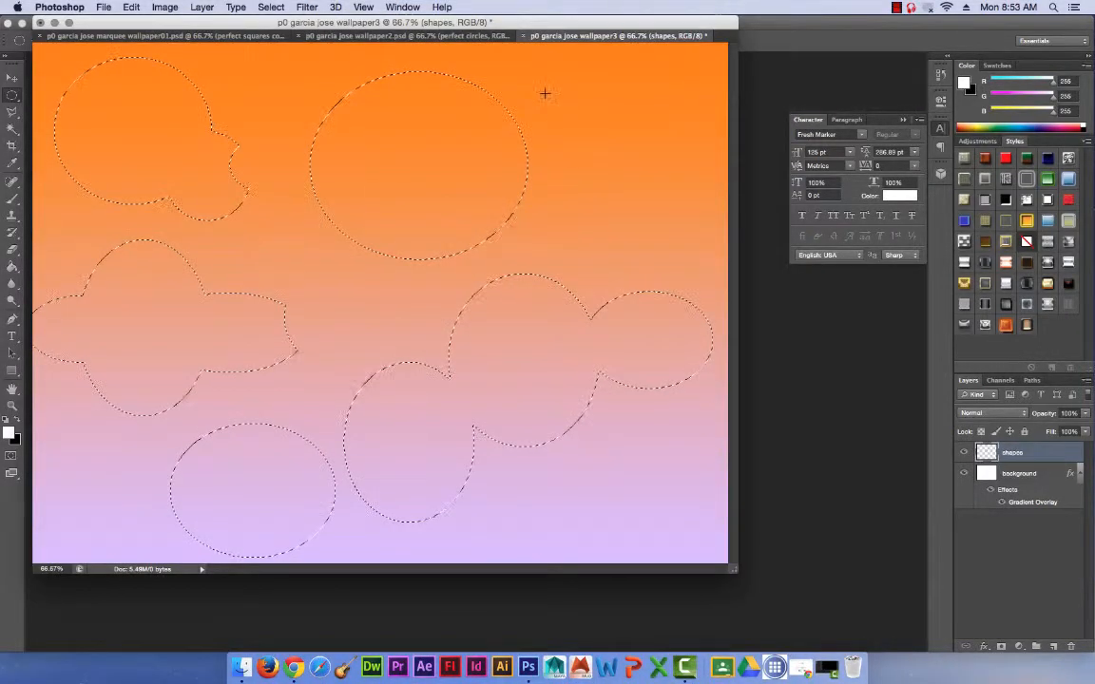
pyautogui.moveTo(489, 114); pyautogui.dragTo(630, 205)
pyautogui.moveTo(394, 23); pyautogui.dragTo(400, 54)
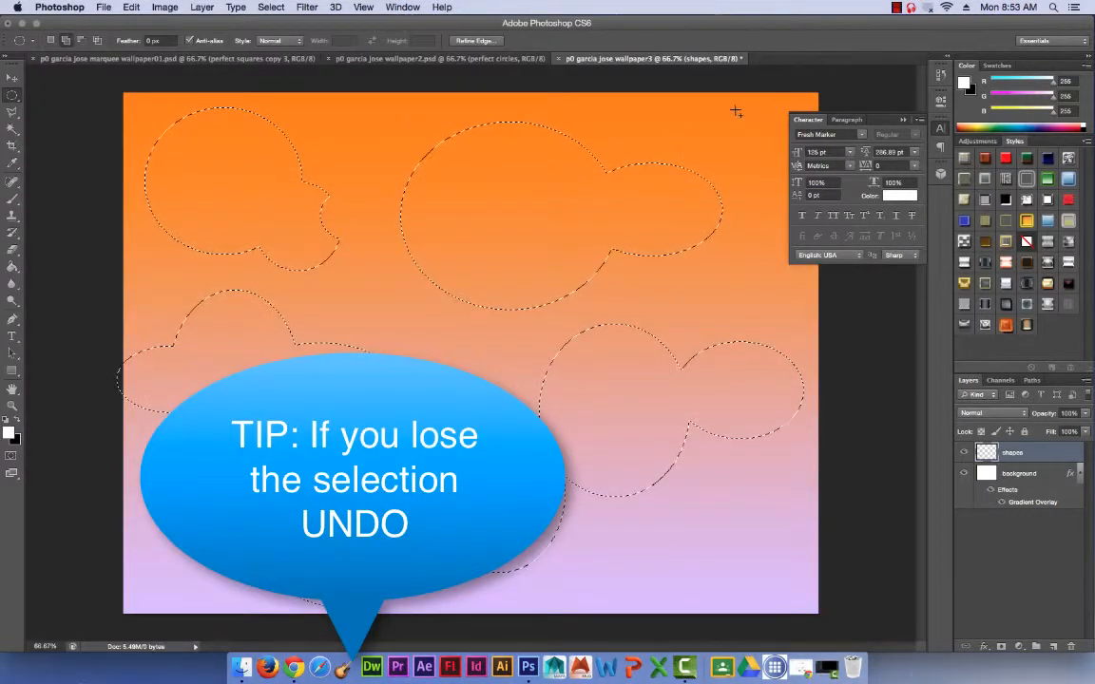
# Extend the selection with overlapping ellipses along the canvas's right side, lower right, bottom, centre and lower left.
pyautogui.moveTo(771, 109); pyautogui.dragTo(656, 237)
pyautogui.moveTo(774, 287); pyautogui.dragTo(613, 415)
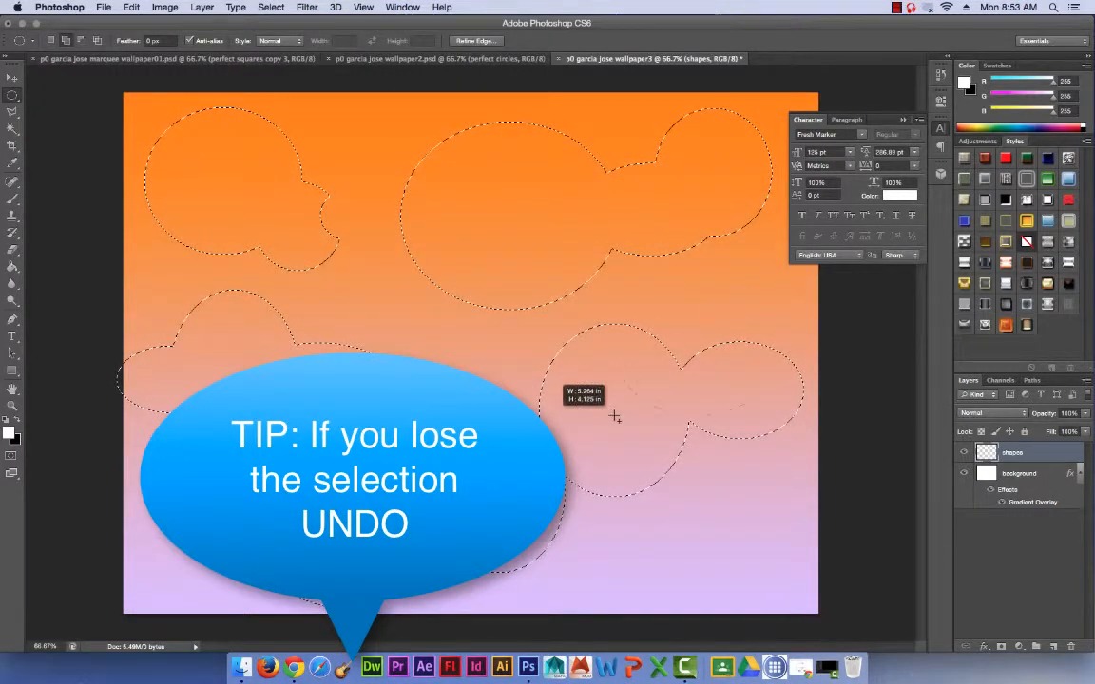
pyautogui.moveTo(842, 434); pyautogui.dragTo(714, 595)
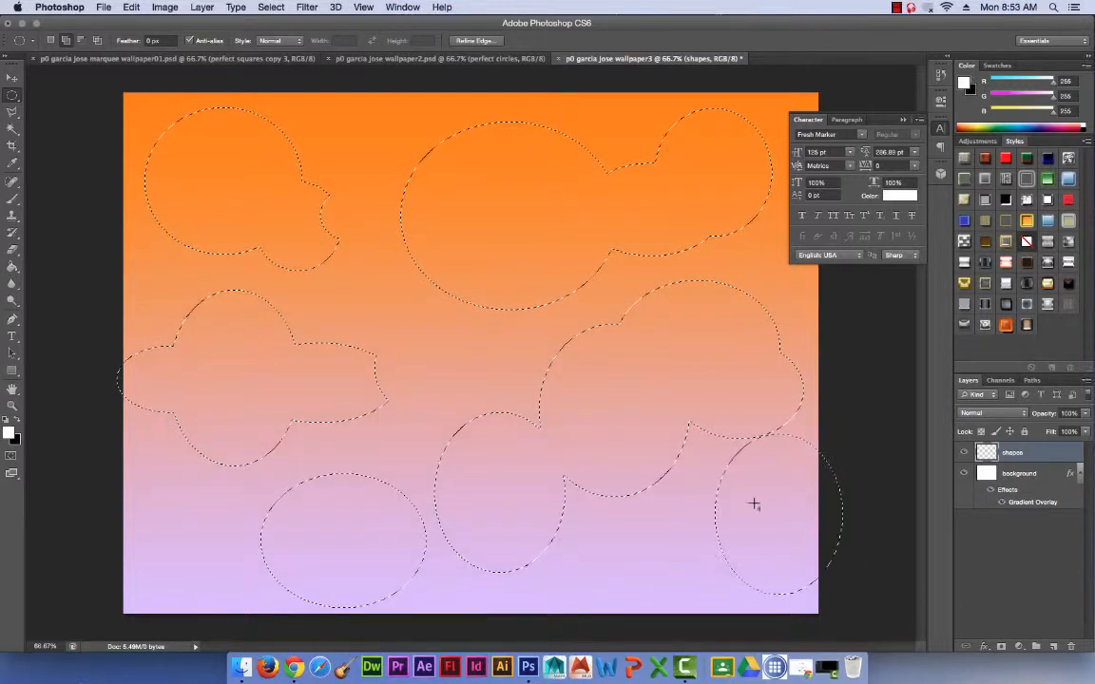
pyautogui.moveTo(771, 493); pyautogui.dragTo(629, 619)
pyautogui.moveTo(572, 561); pyautogui.dragTo(513, 579)
pyautogui.moveTo(457, 359); pyautogui.dragTo(361, 476)
pyautogui.moveTo(291, 464); pyautogui.dragTo(139, 582)
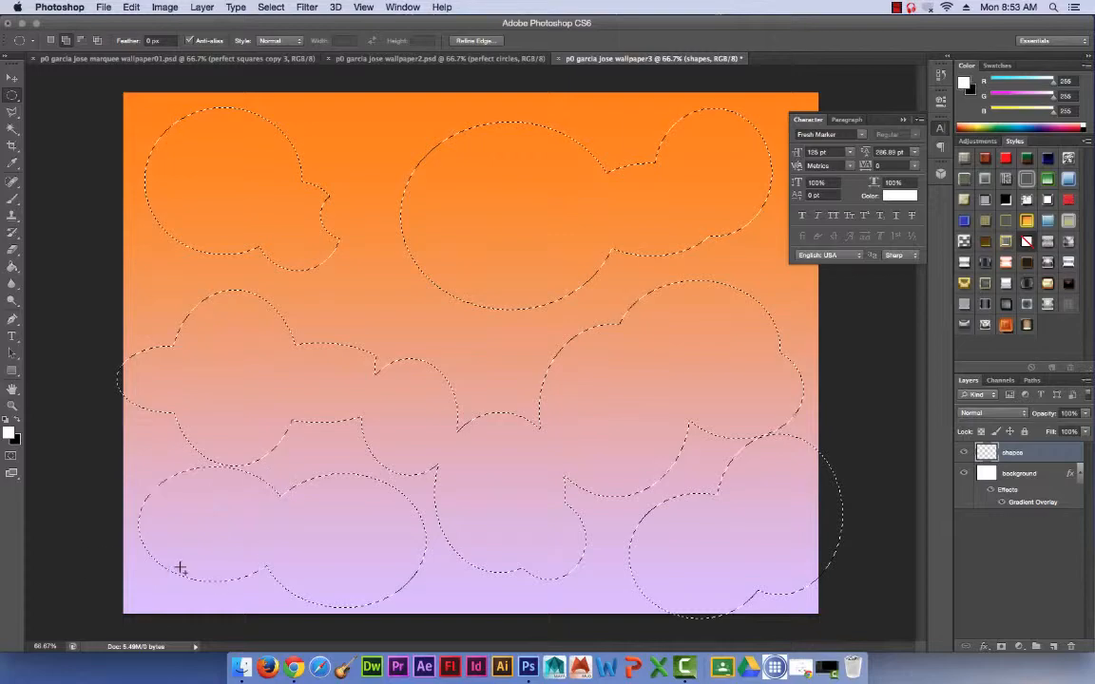
pyautogui.moveTo(190, 532); pyautogui.dragTo(262, 616)
# Merge the selected shapes by adding ellipses through the canvas's centre, along its top edge, at the upper right and on the left edge.
pyautogui.moveTo(488, 266); pyautogui.dragTo(375, 409)
pyautogui.moveTo(441, 266); pyautogui.dragTo(271, 166)
pyautogui.moveTo(529, 187); pyautogui.dragTo(401, 73)
pyautogui.moveTo(711, 181); pyautogui.dragTo(620, 51)
pyautogui.moveTo(726, 166); pyautogui.dragTo(880, 278)
pyautogui.moveTo(792, 317); pyautogui.dragTo(685, 229)
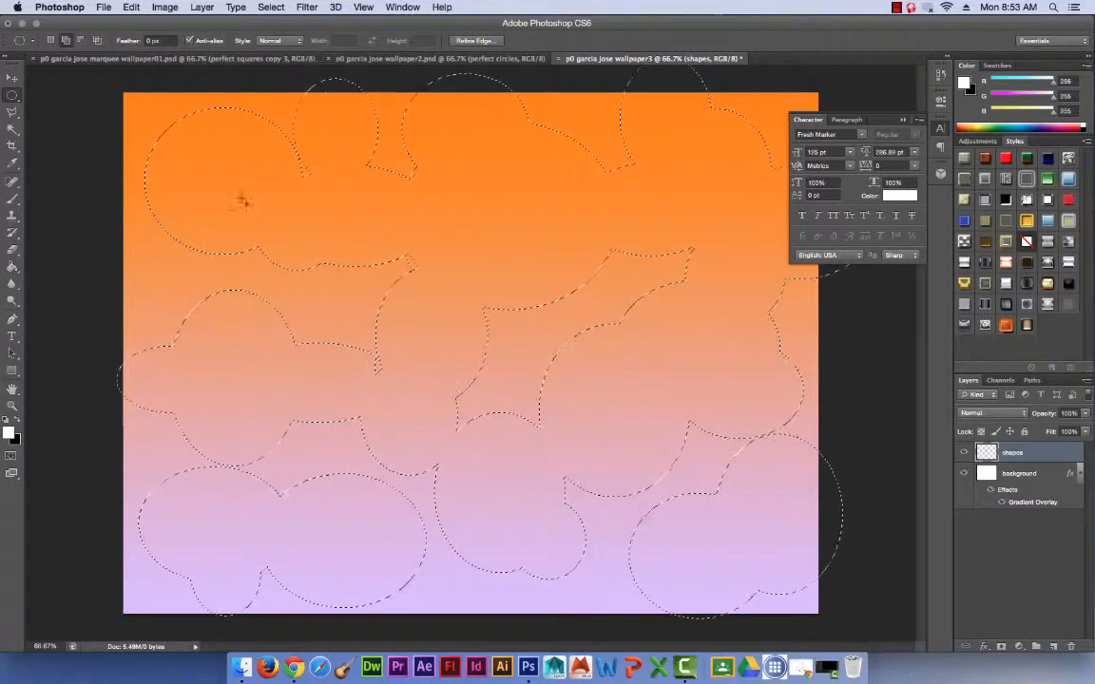
pyautogui.moveTo(243, 202); pyautogui.dragTo(147, 317)
pyautogui.moveTo(187, 222); pyautogui.dragTo(102, 308)
pyautogui.moveTo(378, 184); pyautogui.dragTo(293, 79)
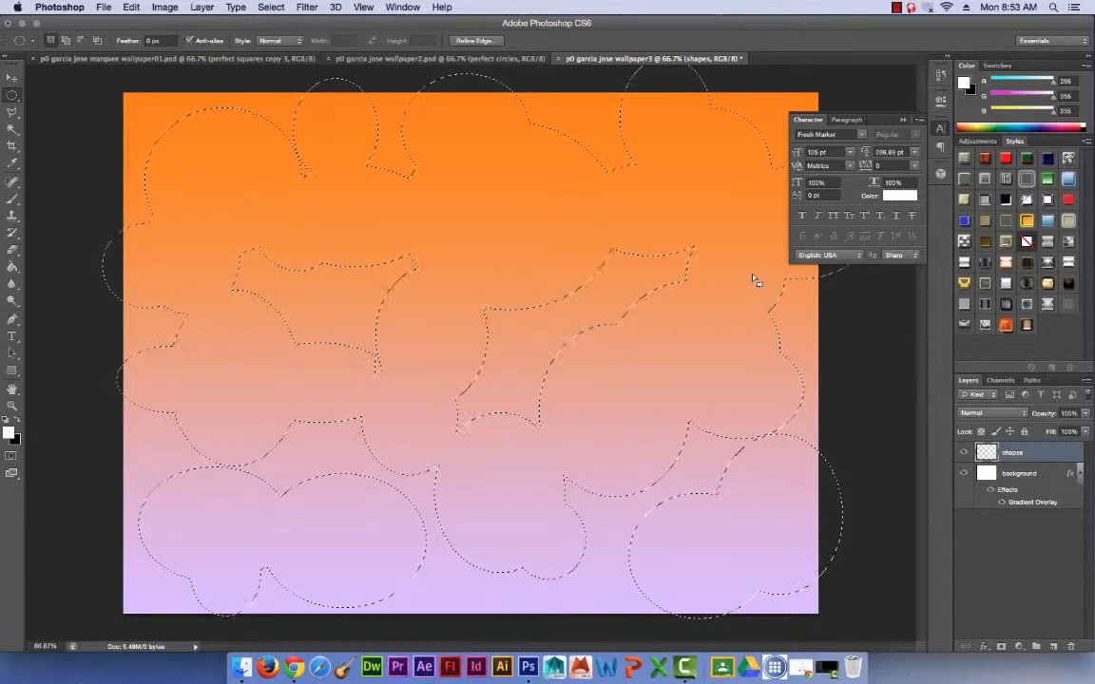
# Subtract ellipses from the selection at the canvas's upper middle and down its left side to the lower left.
pyautogui.press('alt')
pyautogui.moveTo(442, 149); pyautogui.dragTo(546, 255)
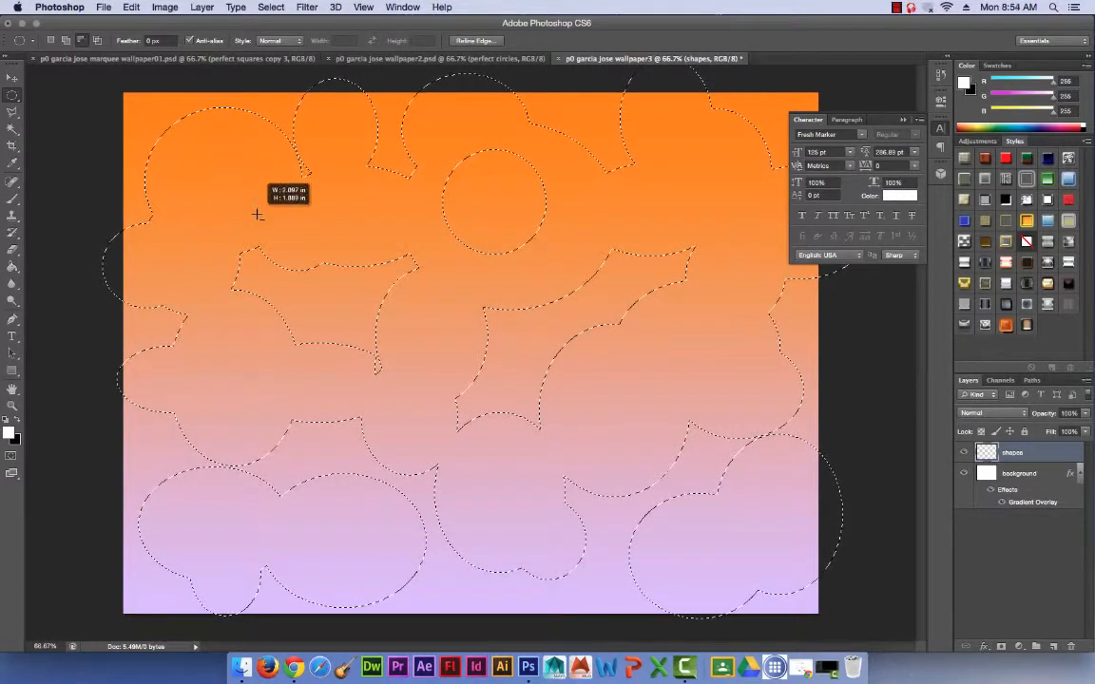
pyautogui.moveTo(257, 215); pyautogui.dragTo(300, 248)
pyautogui.moveTo(174, 297); pyautogui.dragTo(249, 354)
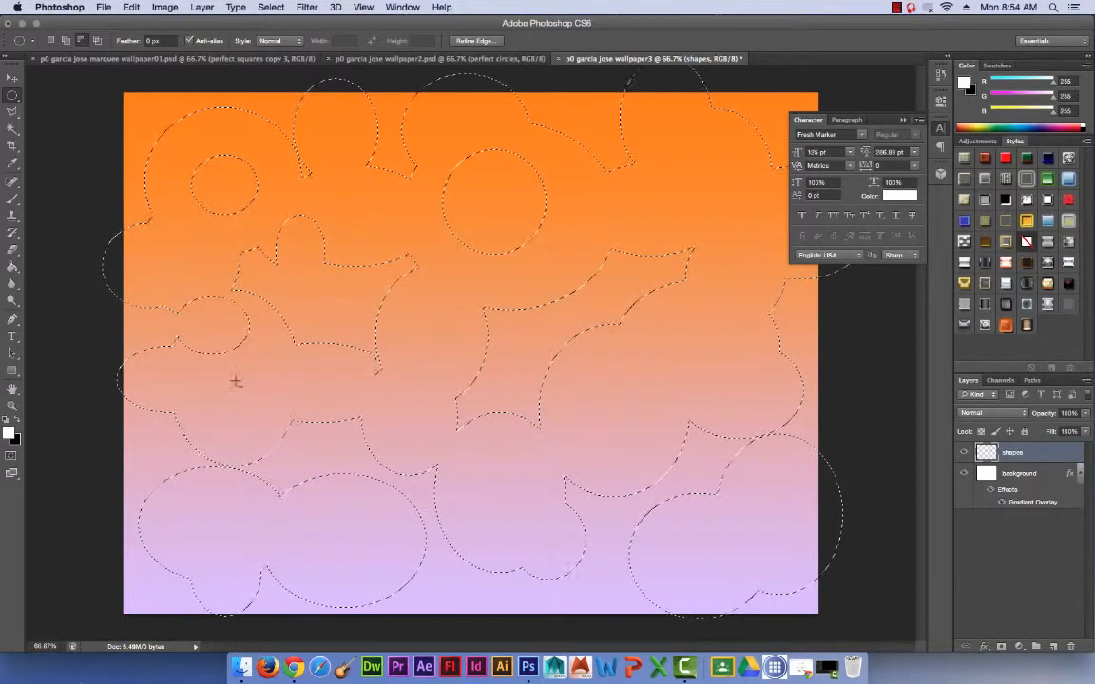
pyautogui.moveTo(104, 434); pyautogui.dragTo(179, 508)
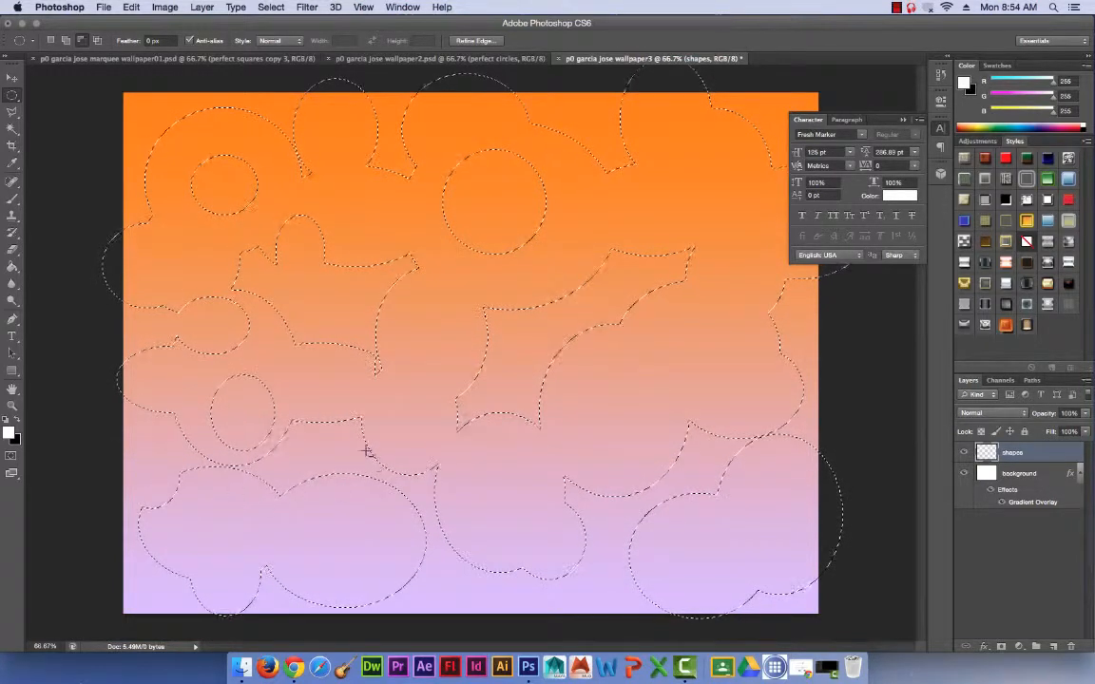
pyautogui.moveTo(360, 429); pyautogui.dragTo(301, 543)
# Subtract more ellipses from the selection at the canvas's centre, right side and lower right.
pyautogui.moveTo(389, 398); pyautogui.dragTo(478, 476)
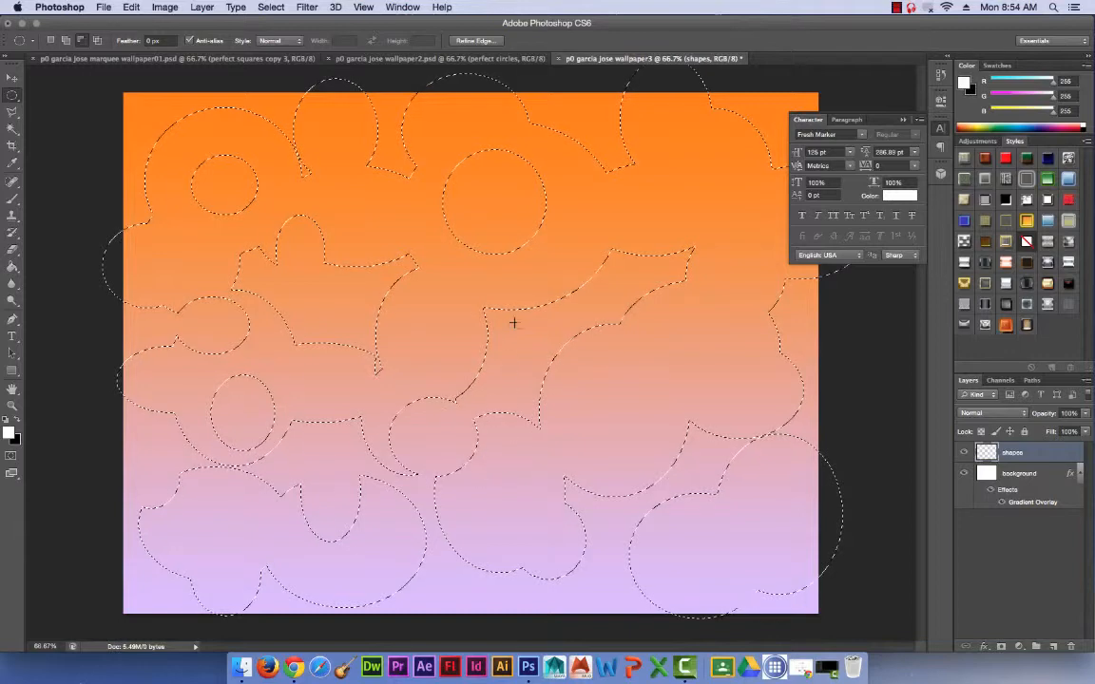
pyautogui.moveTo(513, 322); pyautogui.dragTo(588, 387)
pyautogui.moveTo(638, 239); pyautogui.dragTo(814, 383)
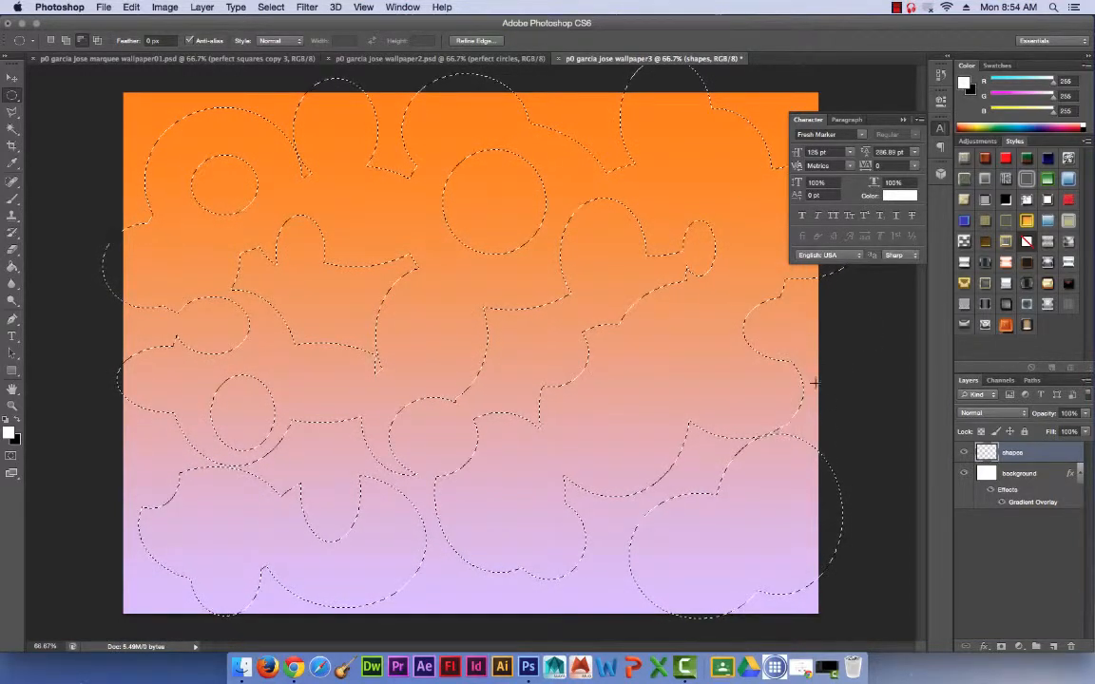
pyautogui.moveTo(547, 391); pyautogui.dragTo(698, 504)
pyautogui.moveTo(686, 552); pyautogui.dragTo(594, 482)
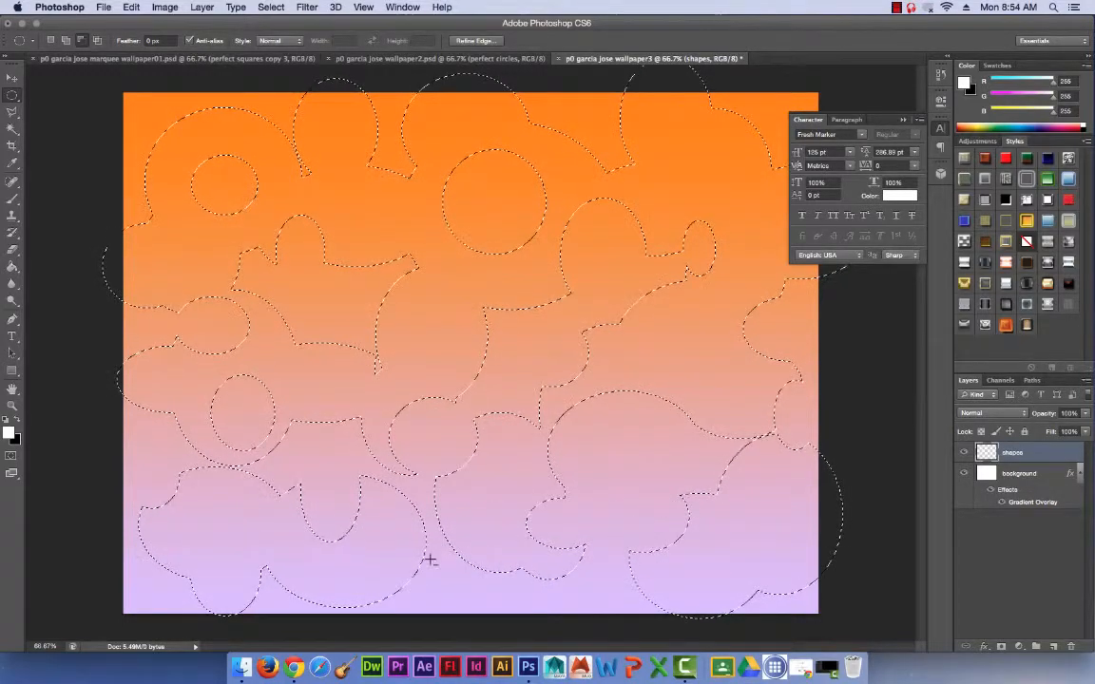
# Reshape the selection with ellipses added along the canvas's bottom, lower-left and top edges and bites subtracted near the bottom and upper right.
pyautogui.moveTo(415, 578); pyautogui.dragTo(425, 590)
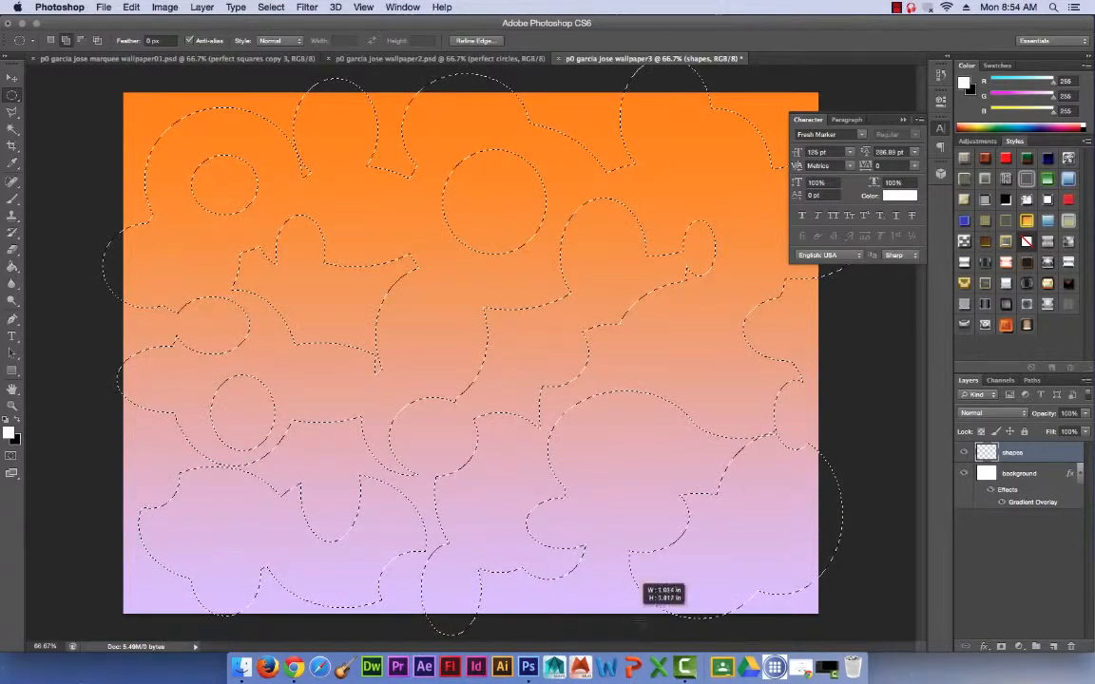
pyautogui.moveTo(520, 604); pyautogui.dragTo(521, 604)
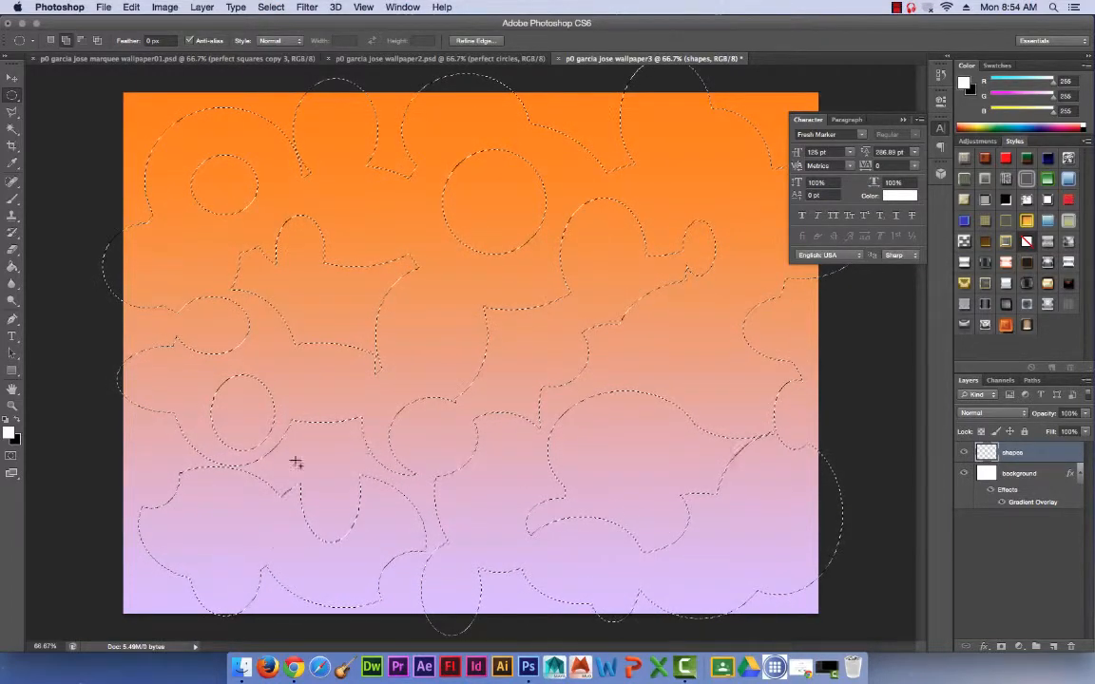
pyautogui.moveTo(143, 542); pyautogui.dragTo(238, 642)
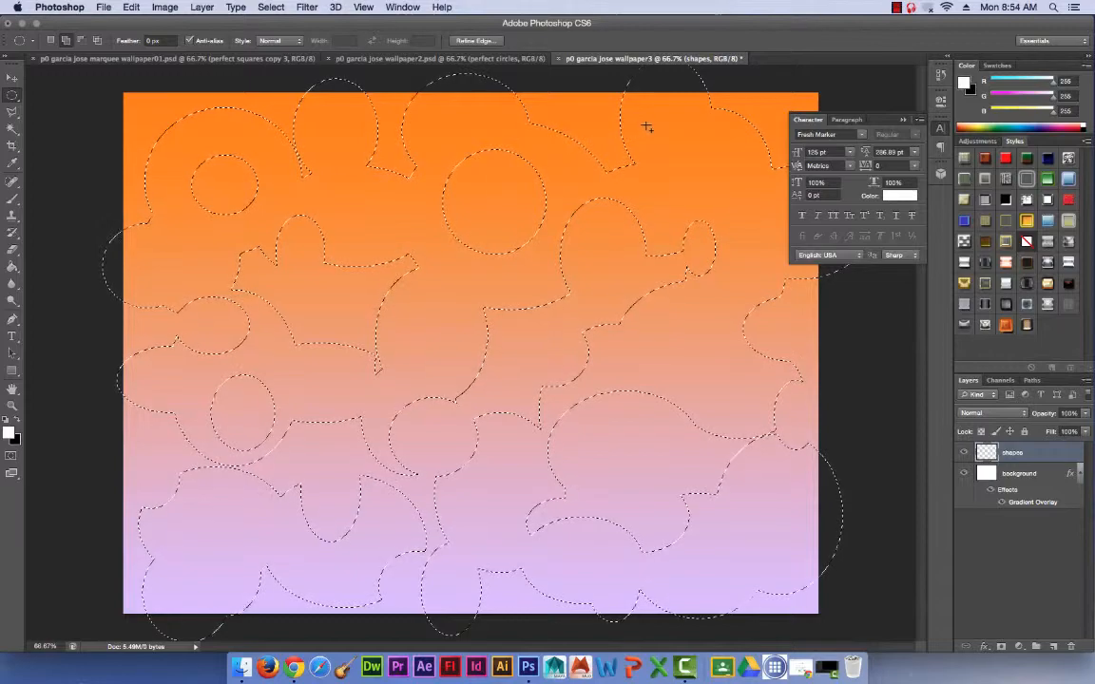
pyautogui.moveTo(647, 126); pyautogui.dragTo(581, 67)
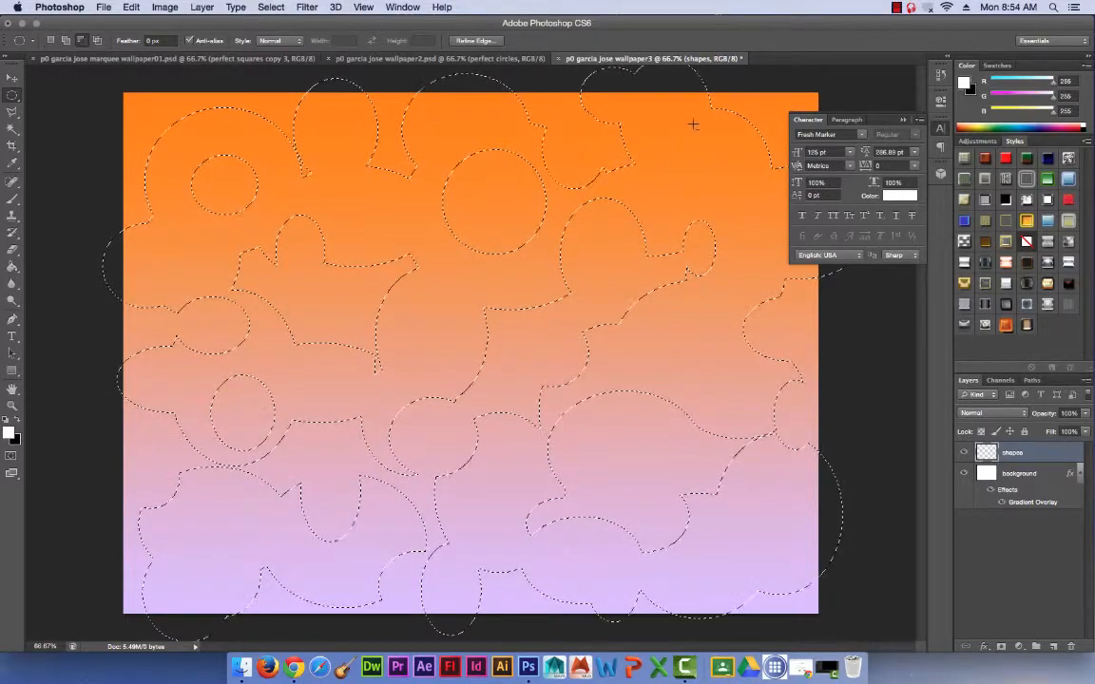
pyautogui.moveTo(606, 186); pyautogui.dragTo(794, 63)
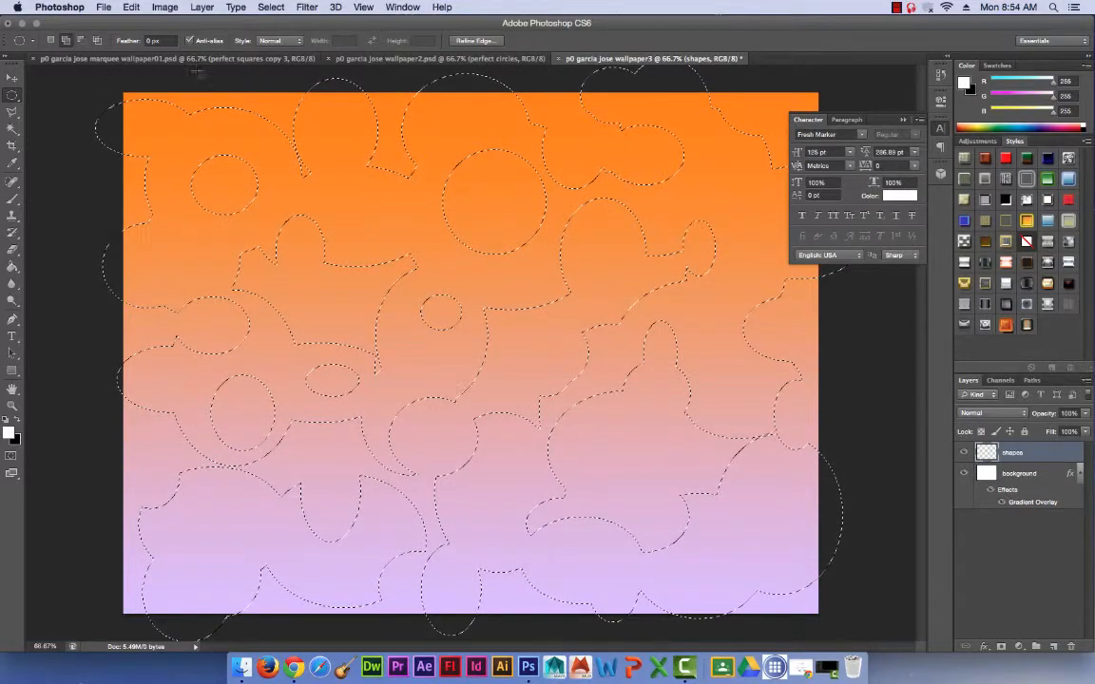
# Add ellipses at the canvas's upper-left, lower-left and bottom edges, plus two small ones inside the lower-right gap in the selection.
pyautogui.moveTo(197, 71); pyautogui.dragTo(240, 134)
pyautogui.moveTo(74, 470); pyautogui.dragTo(184, 576)
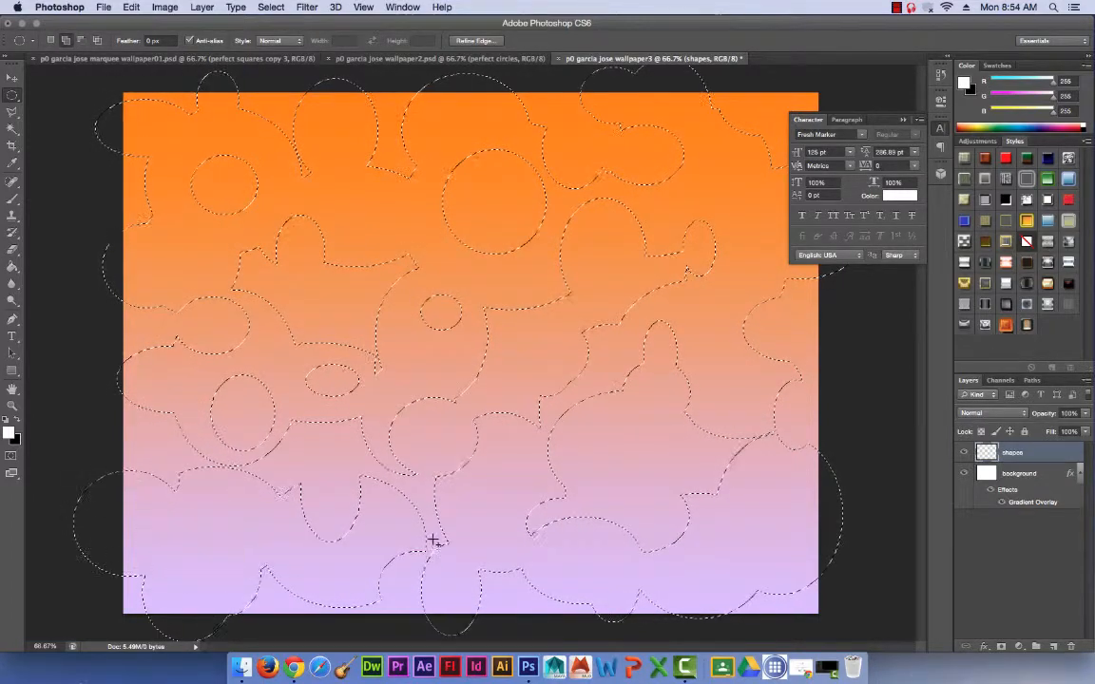
pyautogui.moveTo(487, 557); pyautogui.dragTo(568, 642)
pyautogui.moveTo(619, 413); pyautogui.dragTo(654, 440)
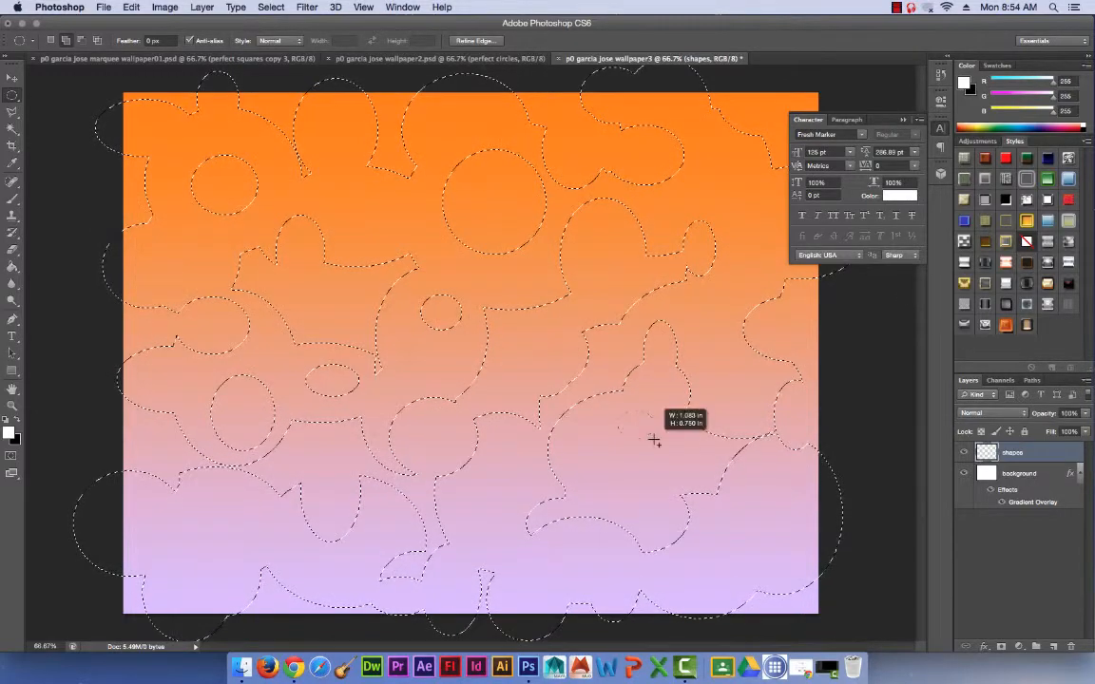
pyautogui.moveTo(584, 446); pyautogui.dragTo(650, 488)
# Extend the selection with large ellipses past the canvas's right edge, at the upper-right corner and across the upper middle.
pyautogui.moveTo(774, 238); pyautogui.dragTo(885, 370)
pyautogui.moveTo(744, 83); pyautogui.dragTo(853, 190)
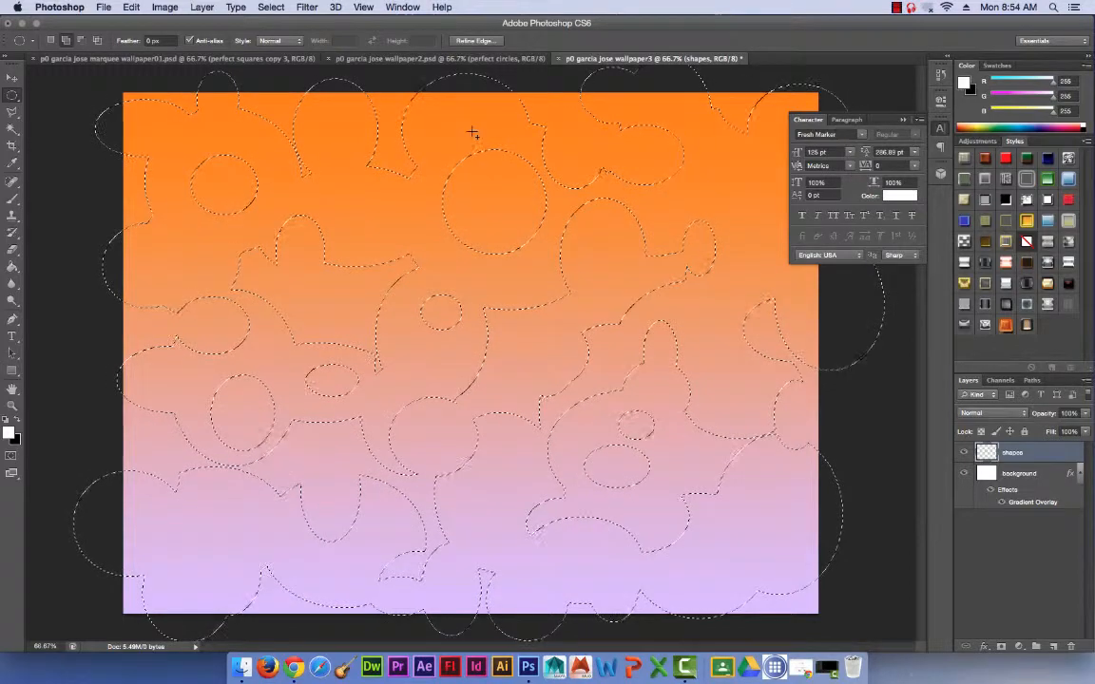
pyautogui.moveTo(425, 117); pyautogui.dragTo(326, 76)
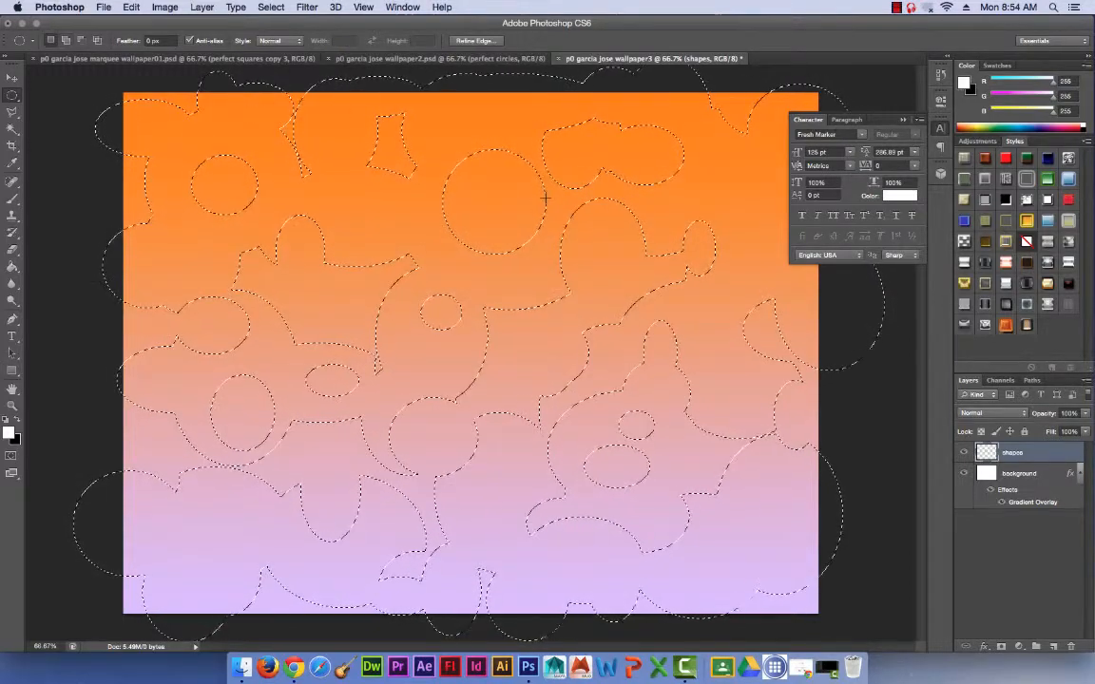
# Fill the combined selection with white on the shapes layer using the Paint Bucket, and deselect it.
pyautogui.click(13, 269)
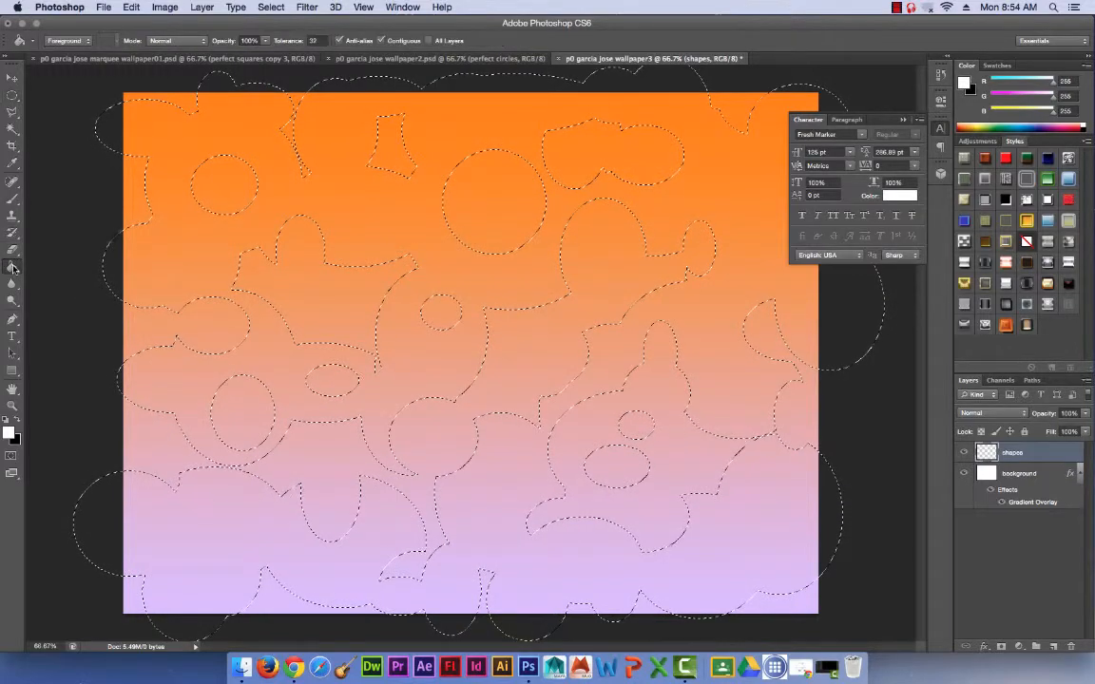
pyautogui.click(200, 251)
pyautogui.click(13, 96)
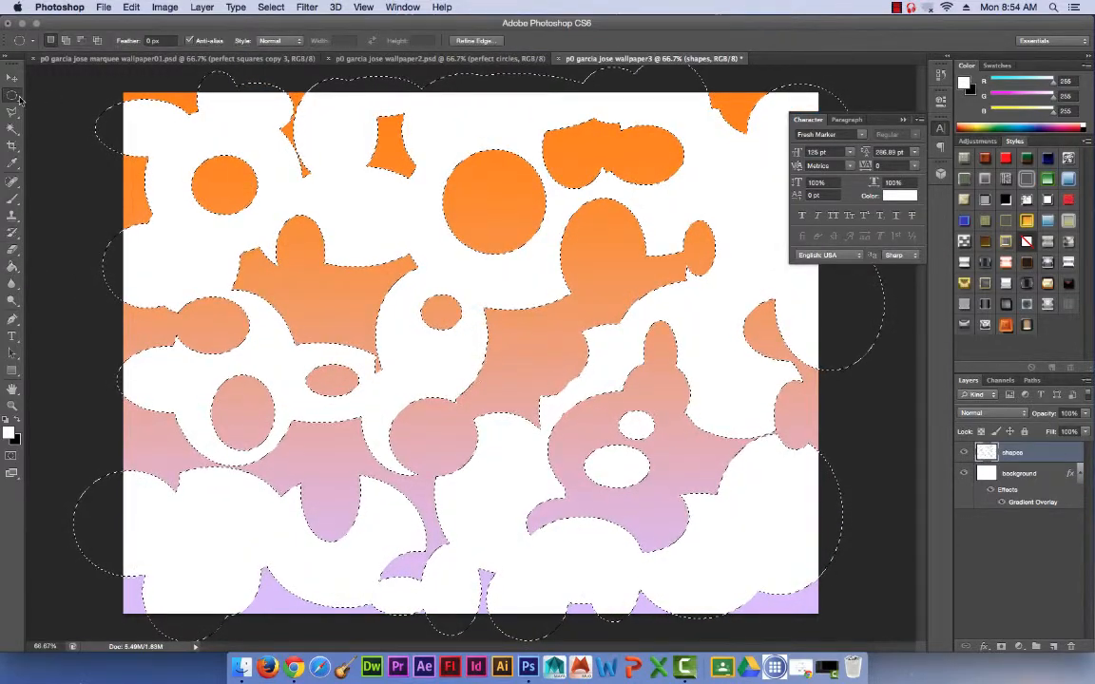
pyautogui.moveTo(13, 96); pyautogui.dragTo(71, 89)
pyautogui.click(559, 187)
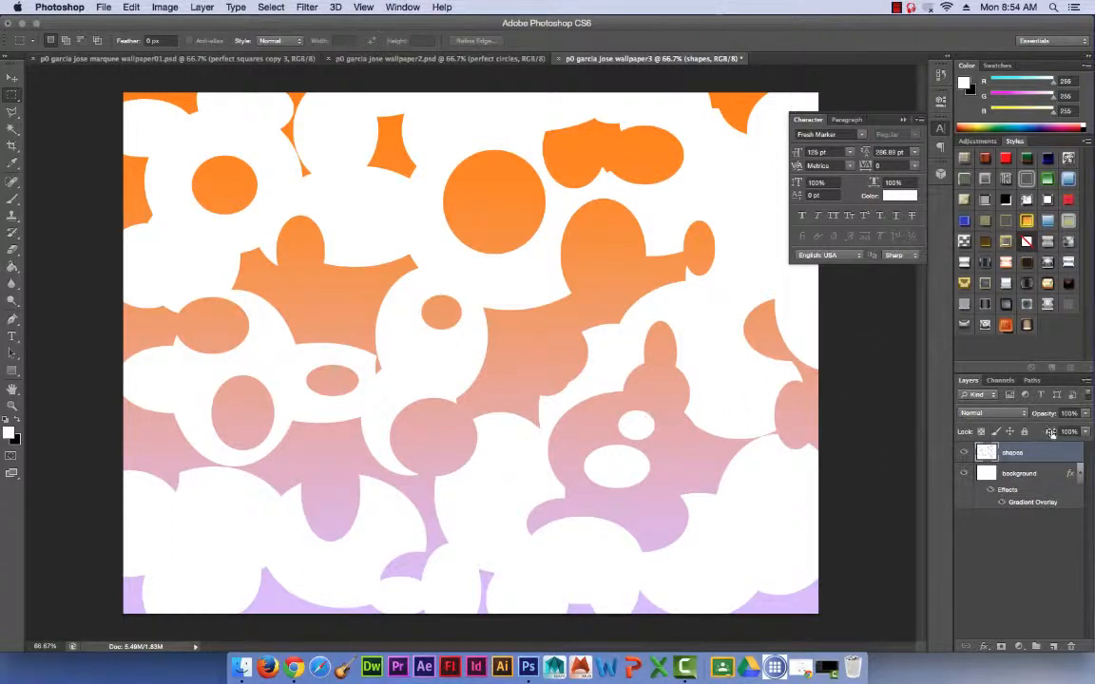
# Add a Gradient Overlay to the shapes layer, try several presets such as Chrome, and choose Black, White.
pyautogui.click(984, 647)
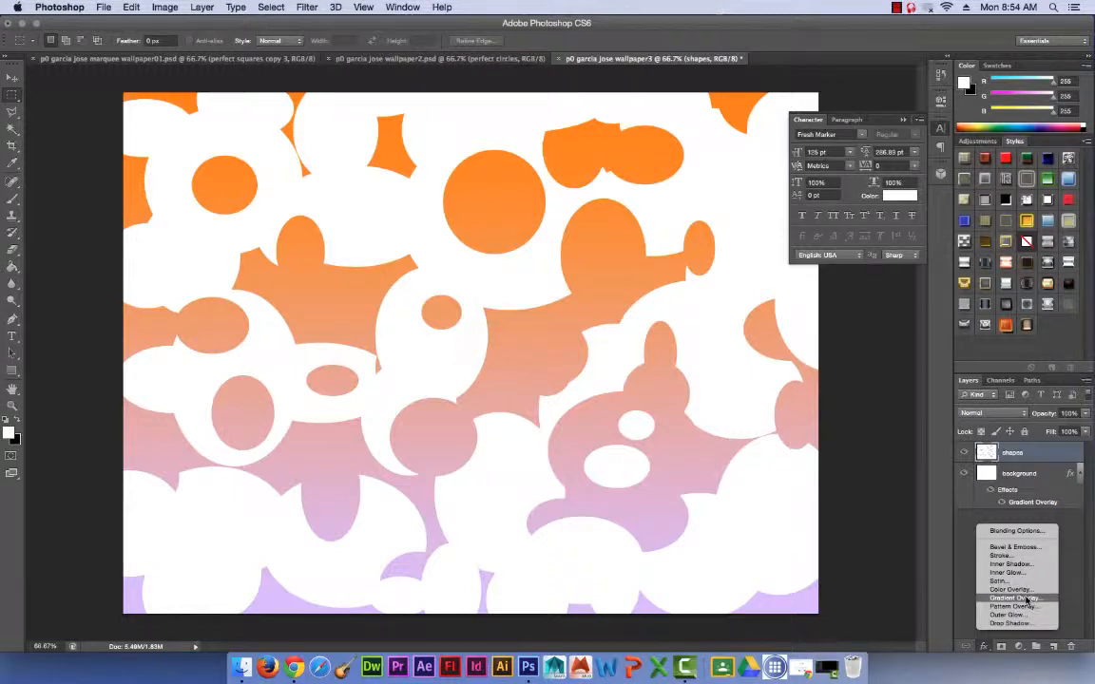
pyautogui.click(1026, 599)
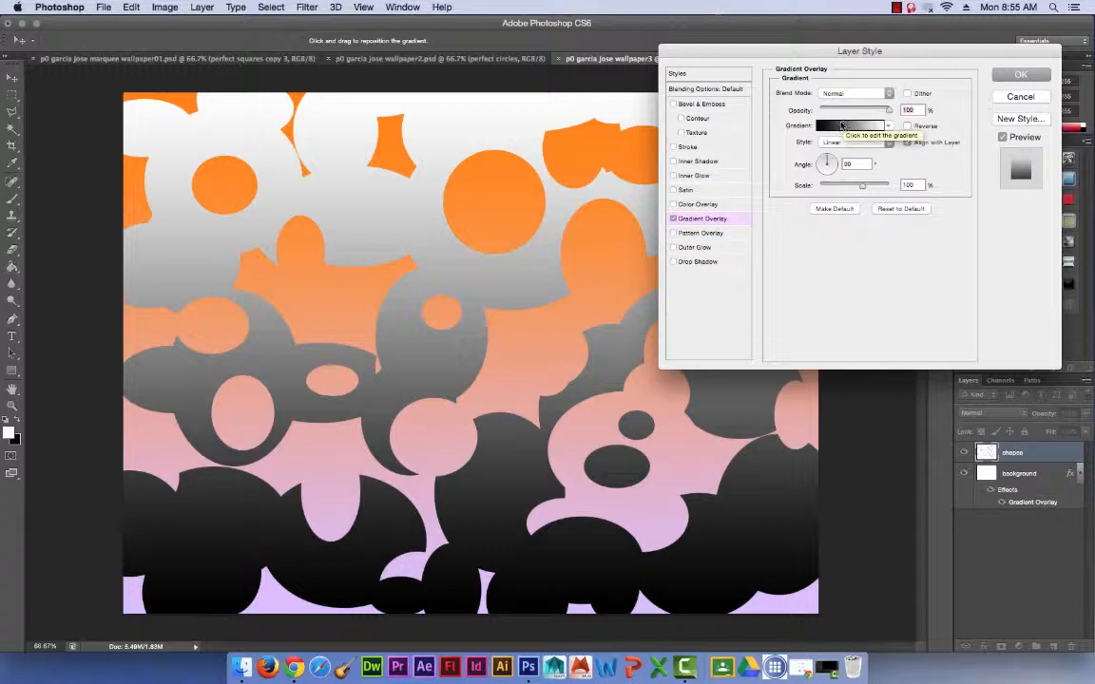
pyautogui.click(834, 127)
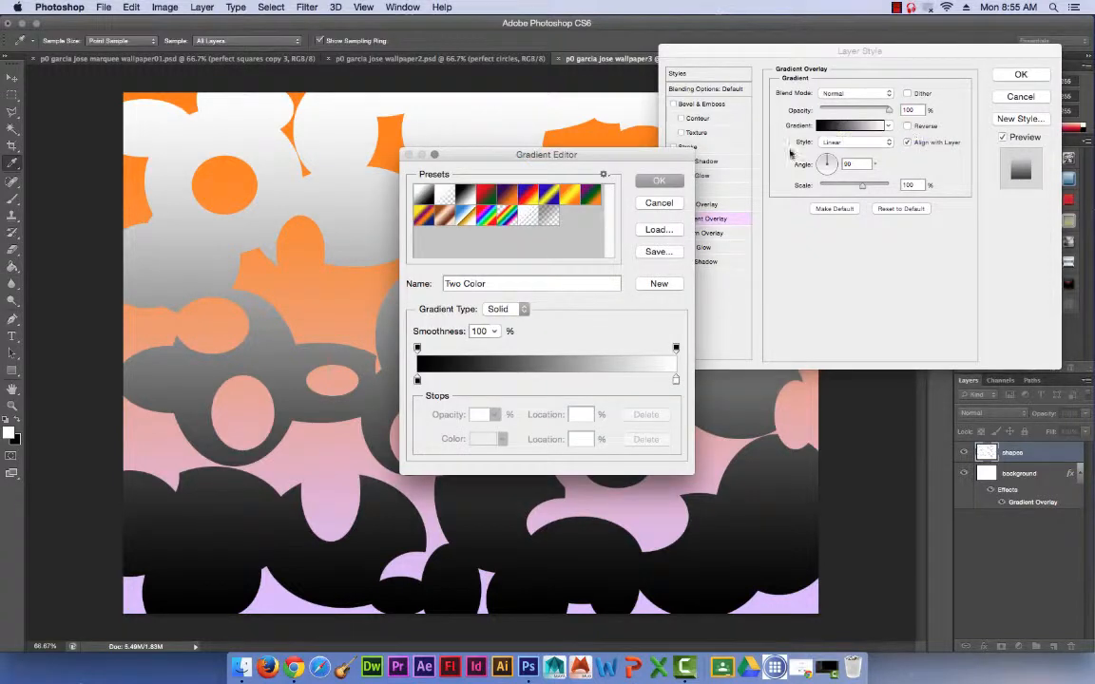
pyautogui.click(570, 194)
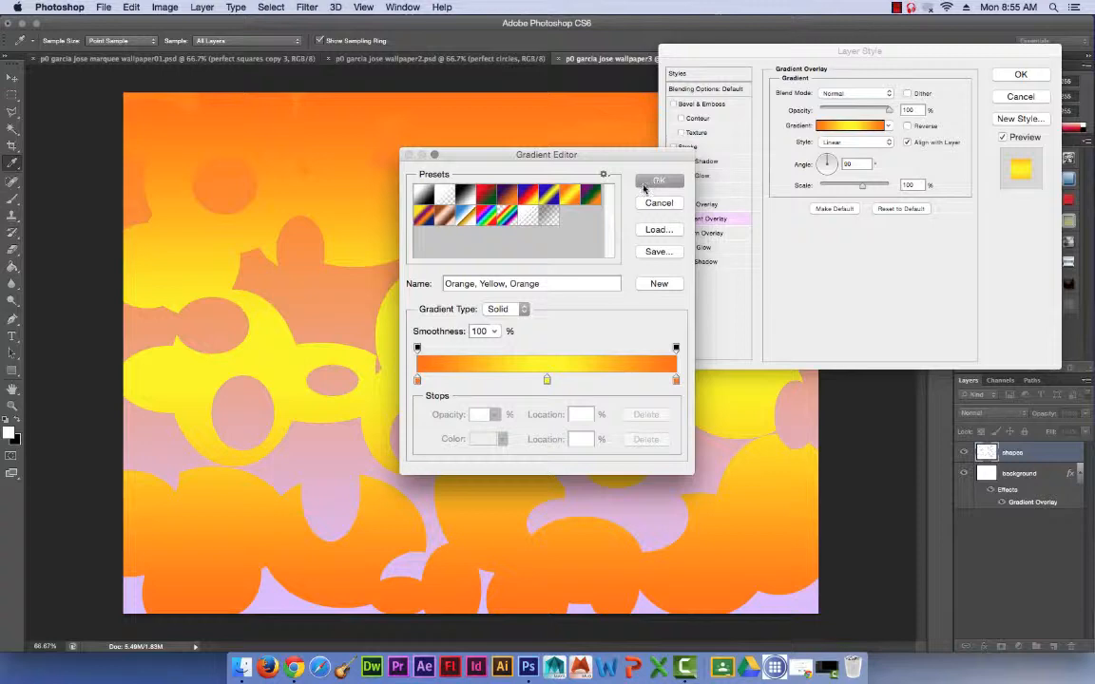
pyautogui.click(444, 197)
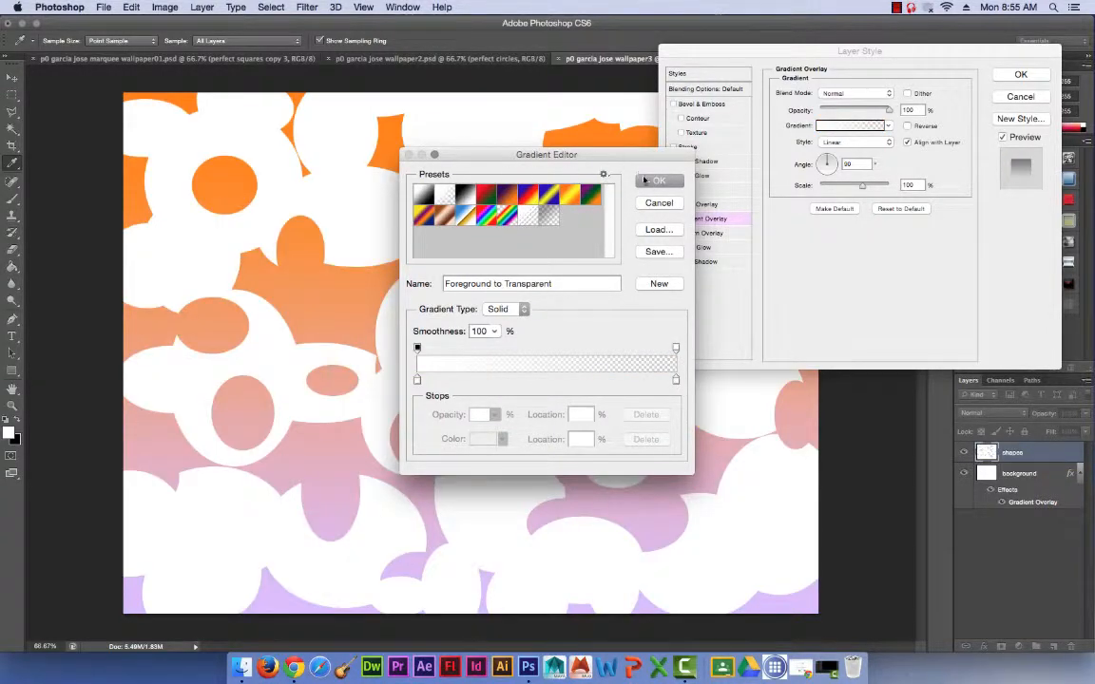
pyautogui.click(509, 217)
pyautogui.click(465, 215)
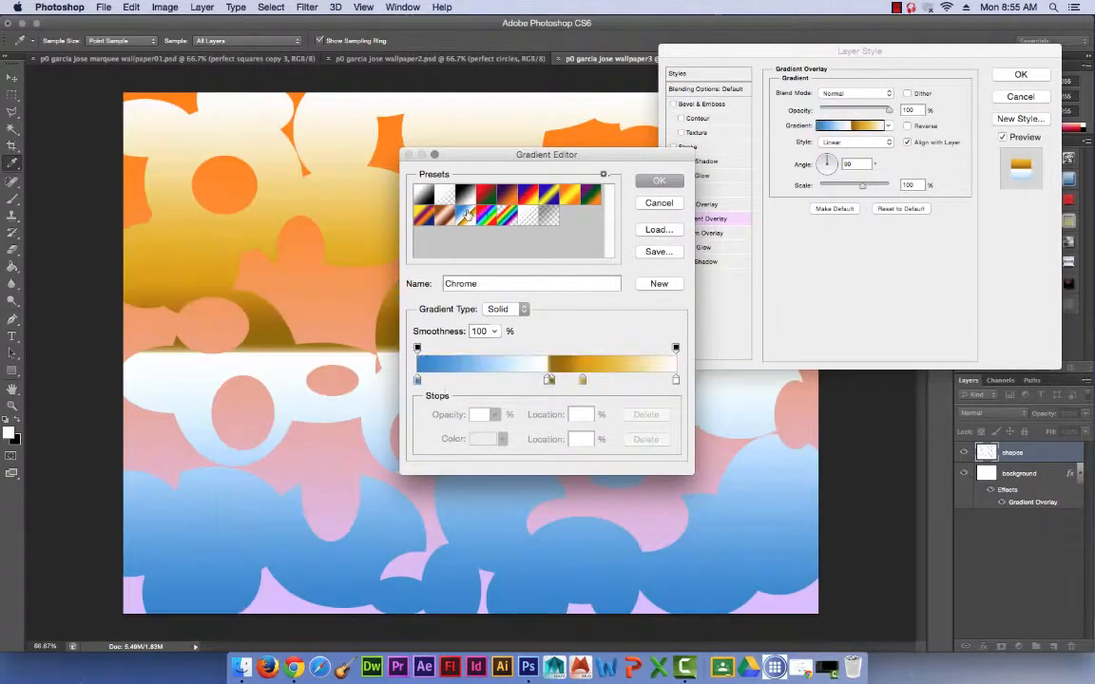
pyautogui.click(465, 194)
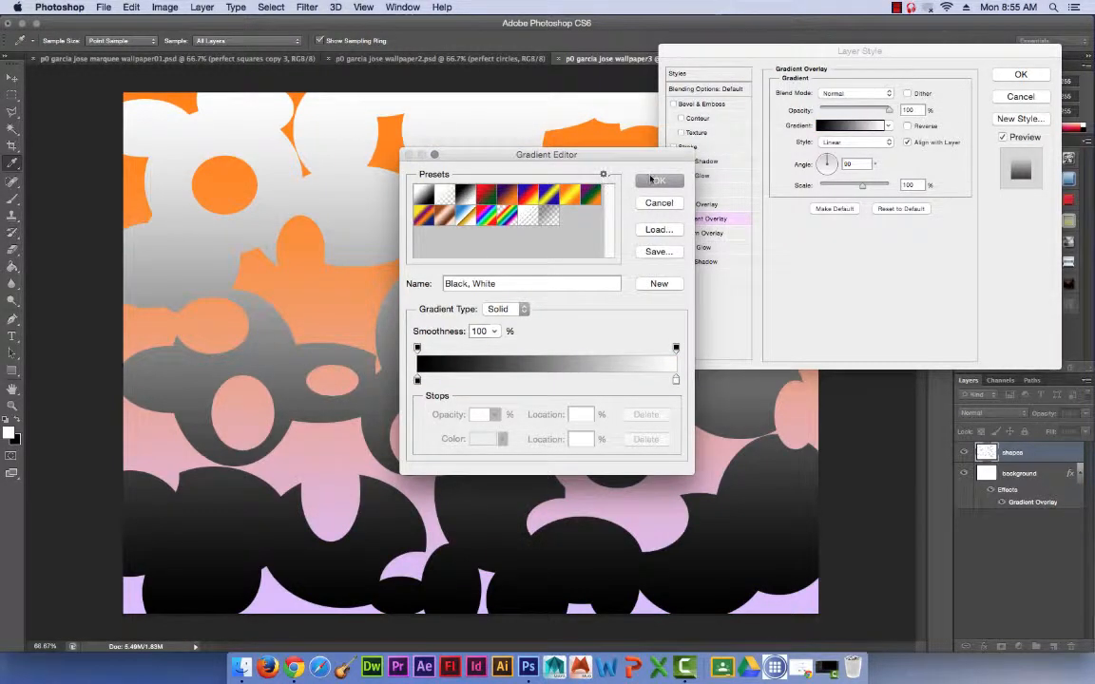
pyautogui.click(657, 180)
# Change the overlay gradient's starting colour stop at 0% to orange.
pyautogui.click(837, 127)
pyautogui.click(417, 380)
pyautogui.click(483, 438)
pyautogui.click(649, 305)
pyautogui.moveTo(649, 304); pyautogui.dragTo(714, 300)
pyautogui.click(732, 449)
pyautogui.moveTo(669, 335); pyautogui.dragTo(763, 281)
pyautogui.click(853, 295)
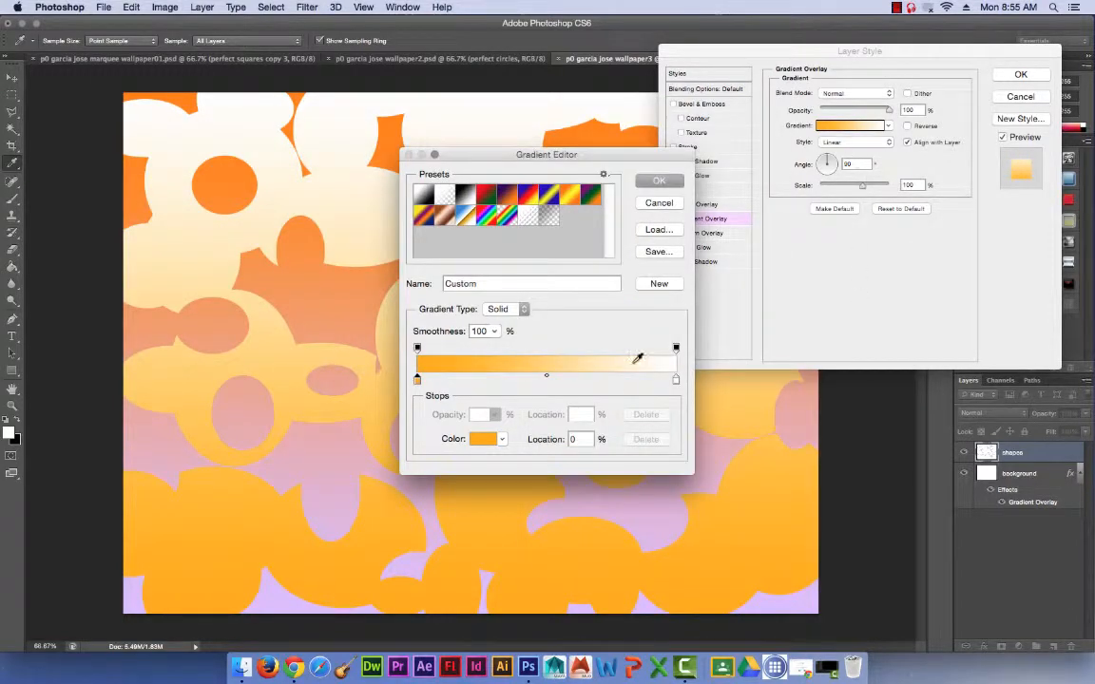
# Change the overlay gradient's end colour stop at 100% to bright yellow and apply the layer style.
pyautogui.click(676, 380)
pyautogui.doubleClick(675, 381)
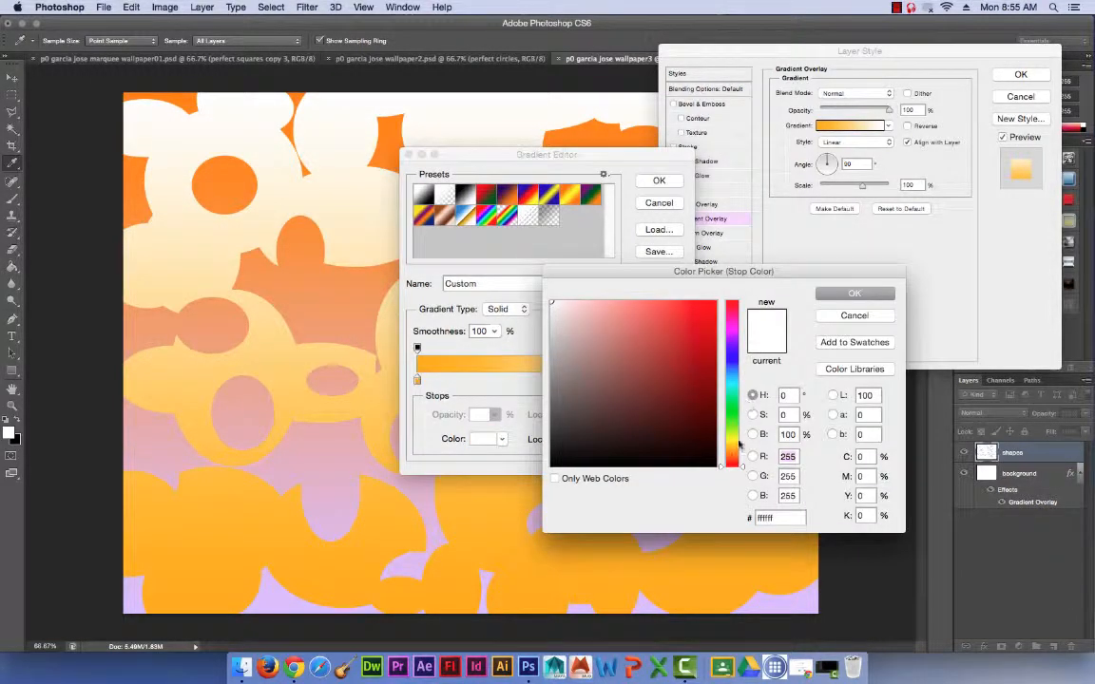
pyautogui.click(731, 440)
pyautogui.moveTo(711, 308); pyautogui.dragTo(726, 297)
pyautogui.click(854, 293)
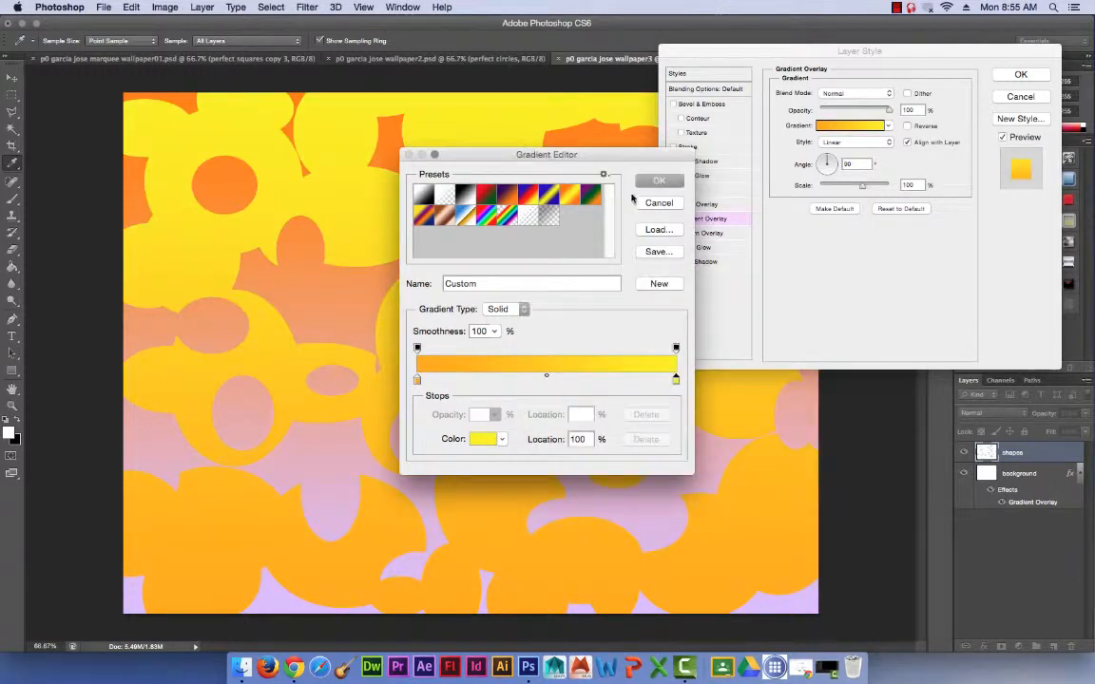
pyautogui.click(658, 181)
pyautogui.click(1015, 75)
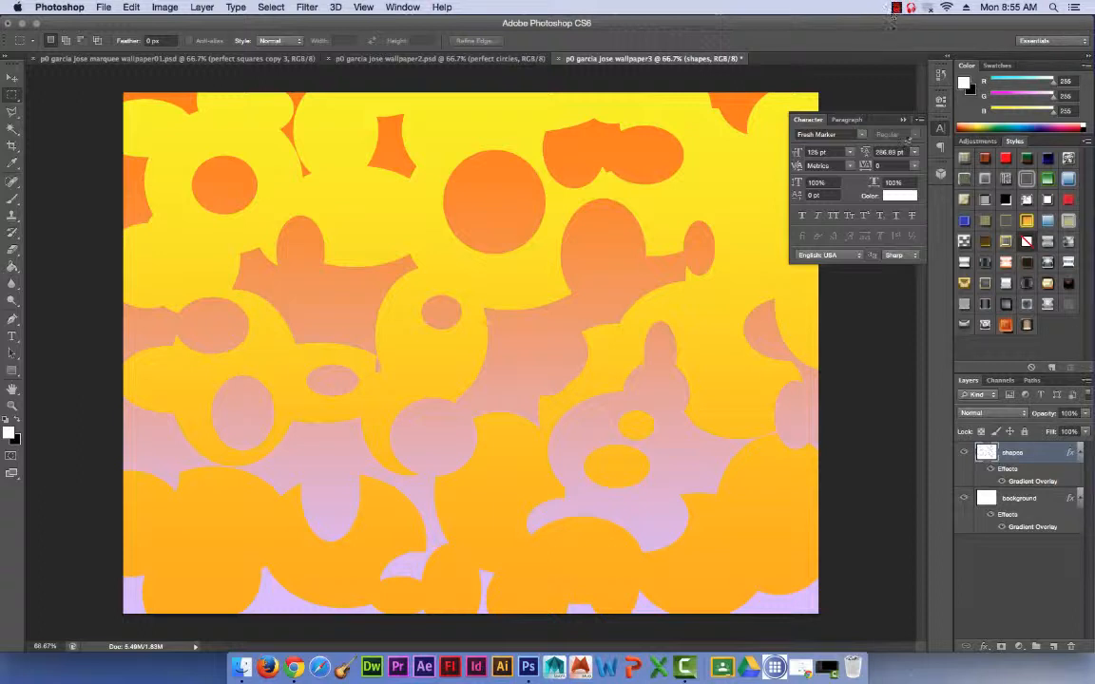
# Lower the shapes layer's opacity to 33% and duplicate the layer.
pyautogui.click(1083, 415)
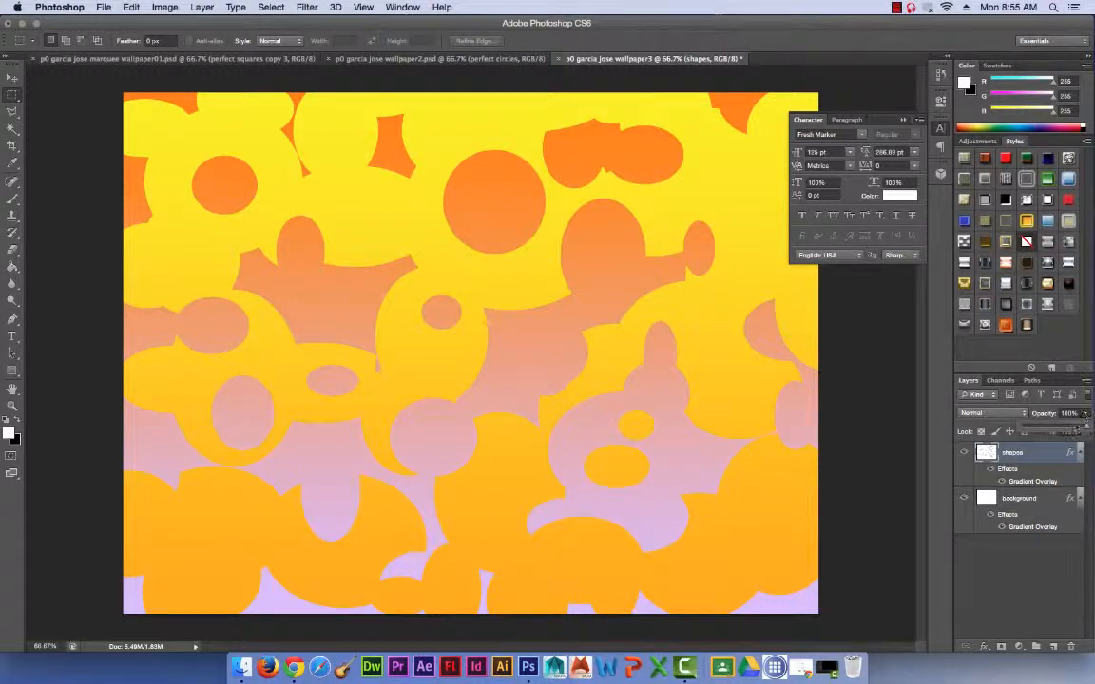
pyautogui.moveTo(1083, 427); pyautogui.dragTo(1054, 647)
# Flip the shapes copy layer horizontally and reduce its opacity to about 15%.
pyautogui.click(104, 7)
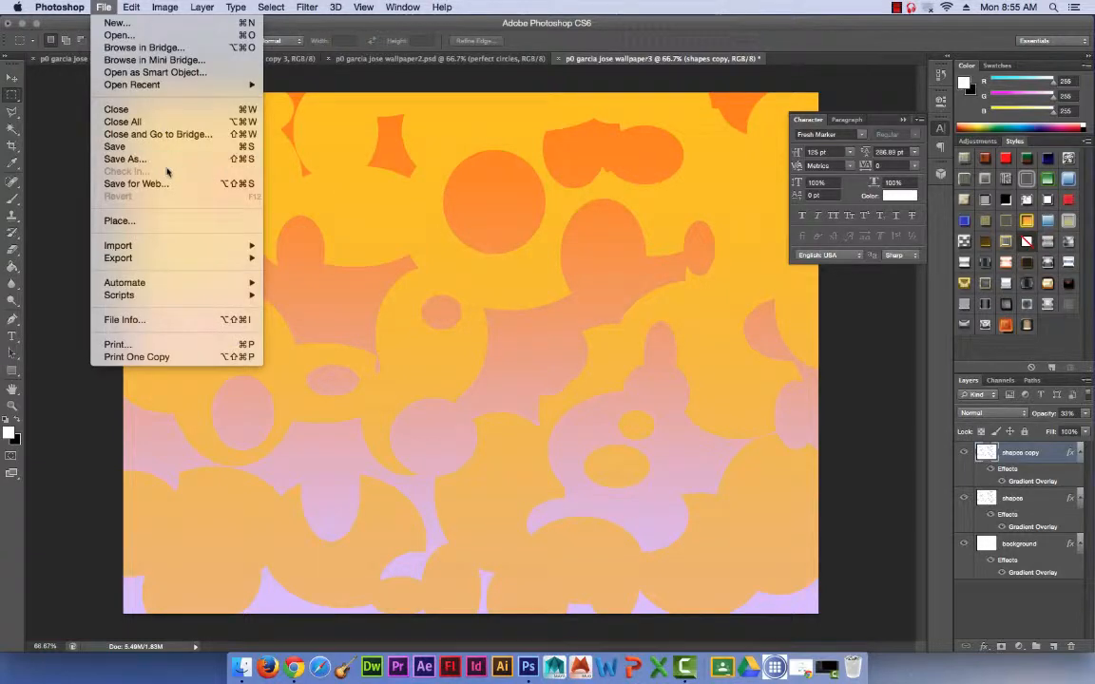
pyautogui.moveTo(131, 6)
pyautogui.moveTo(238, 295)
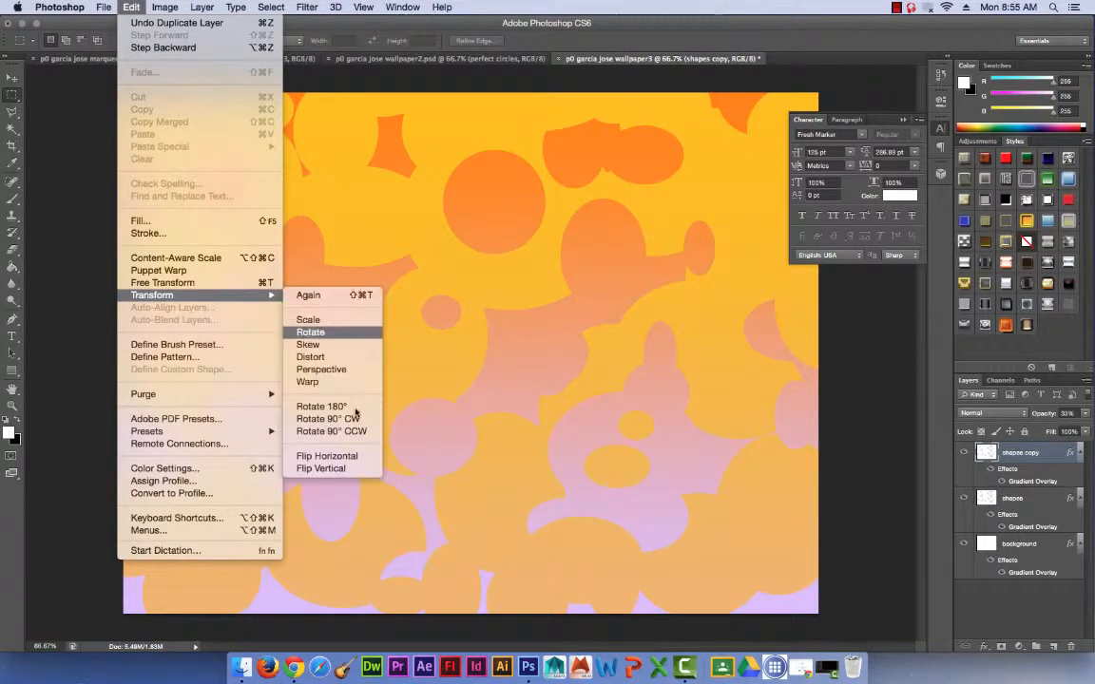
pyautogui.click(352, 455)
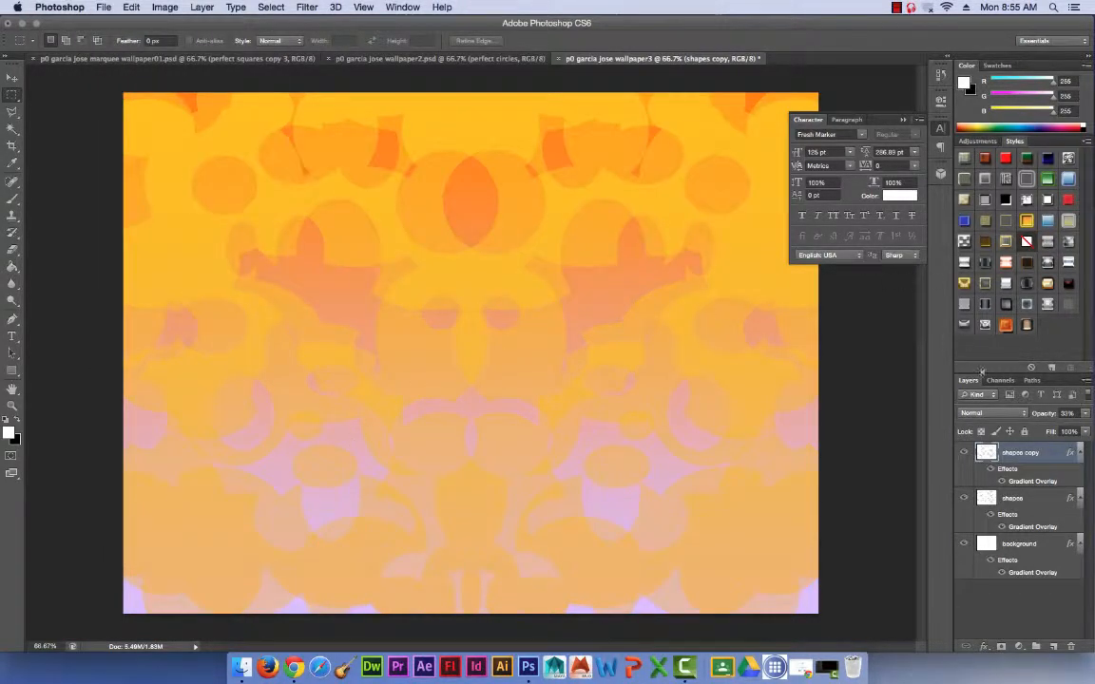
pyautogui.click(1084, 413)
pyautogui.moveTo(1044, 428); pyautogui.dragTo(1031, 429)
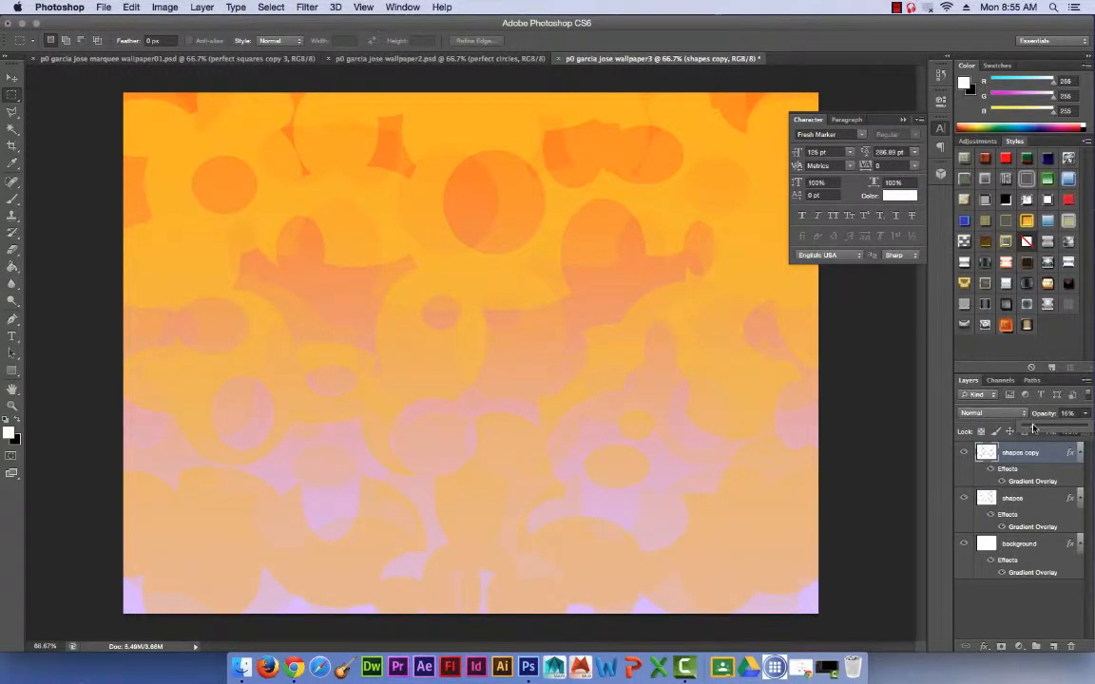
# Flip the shapes copy layer vertically and raise its opacity to about 51%.
pyautogui.click(131, 7)
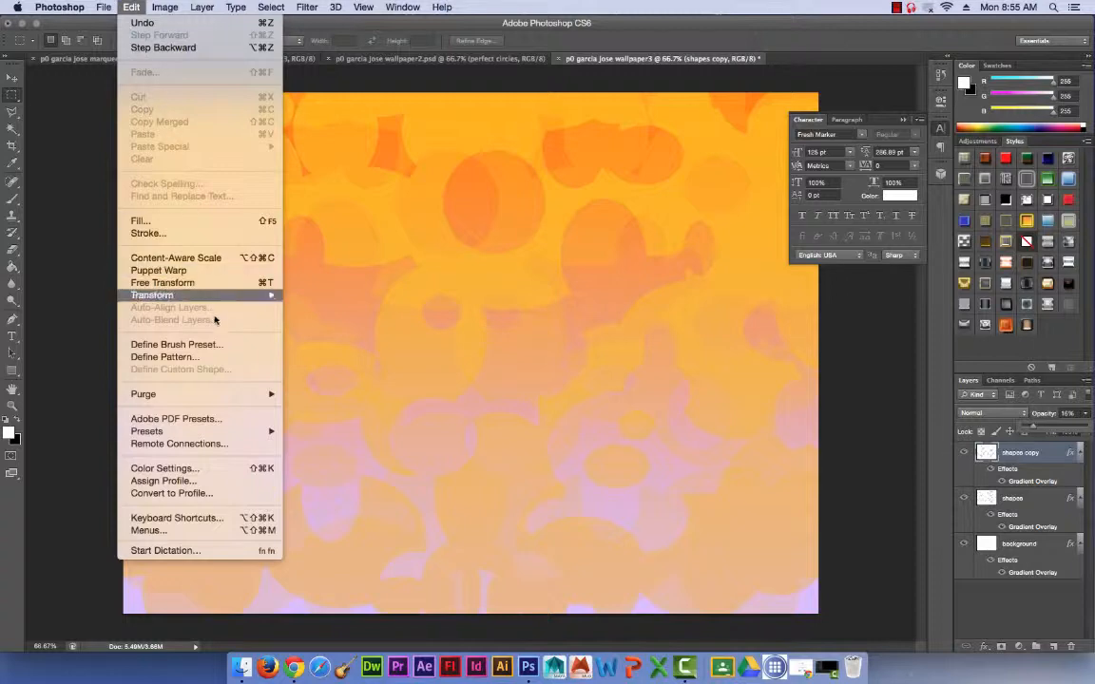
pyautogui.moveTo(200, 295)
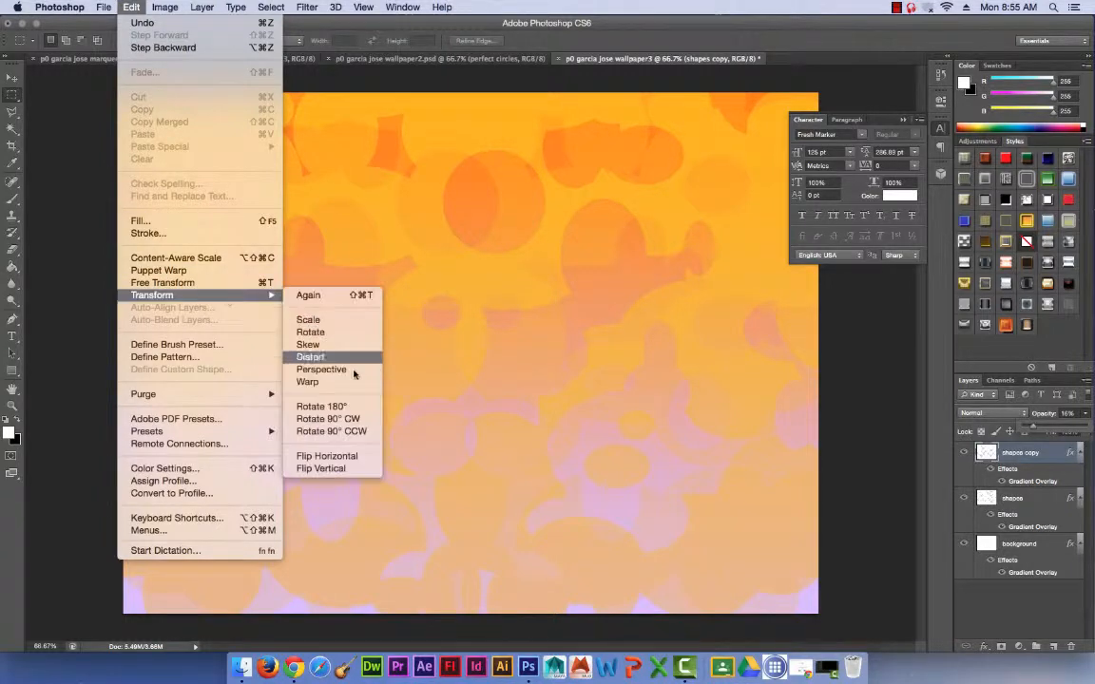
pyautogui.click(354, 470)
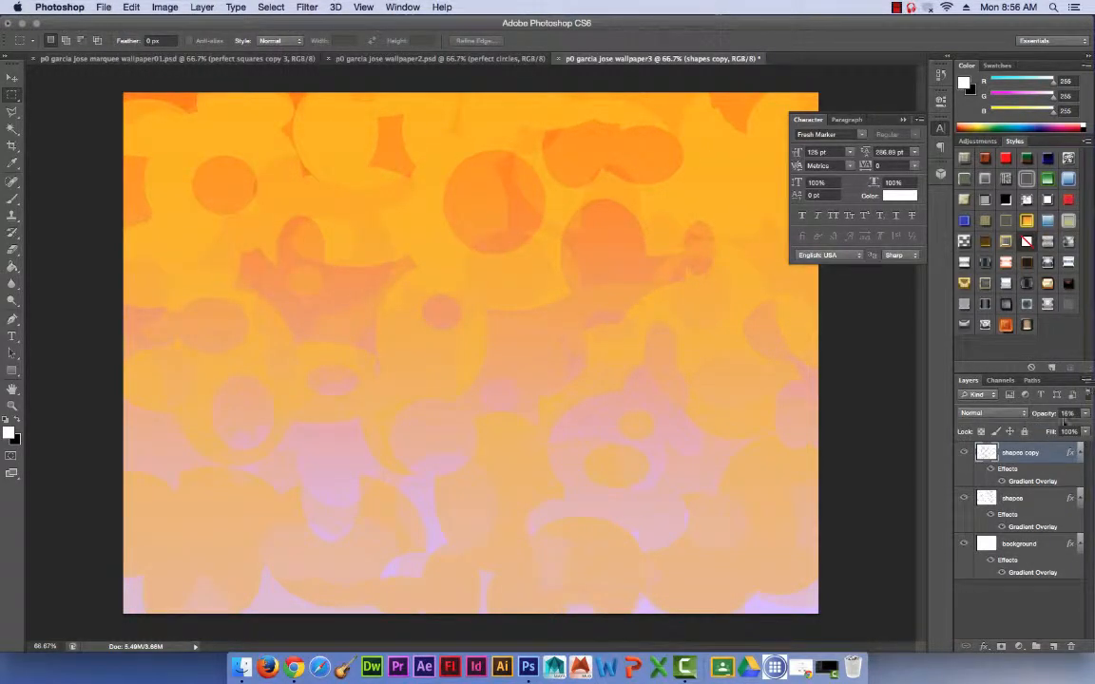
pyautogui.moveTo(1085, 412); pyautogui.dragTo(1044, 429)
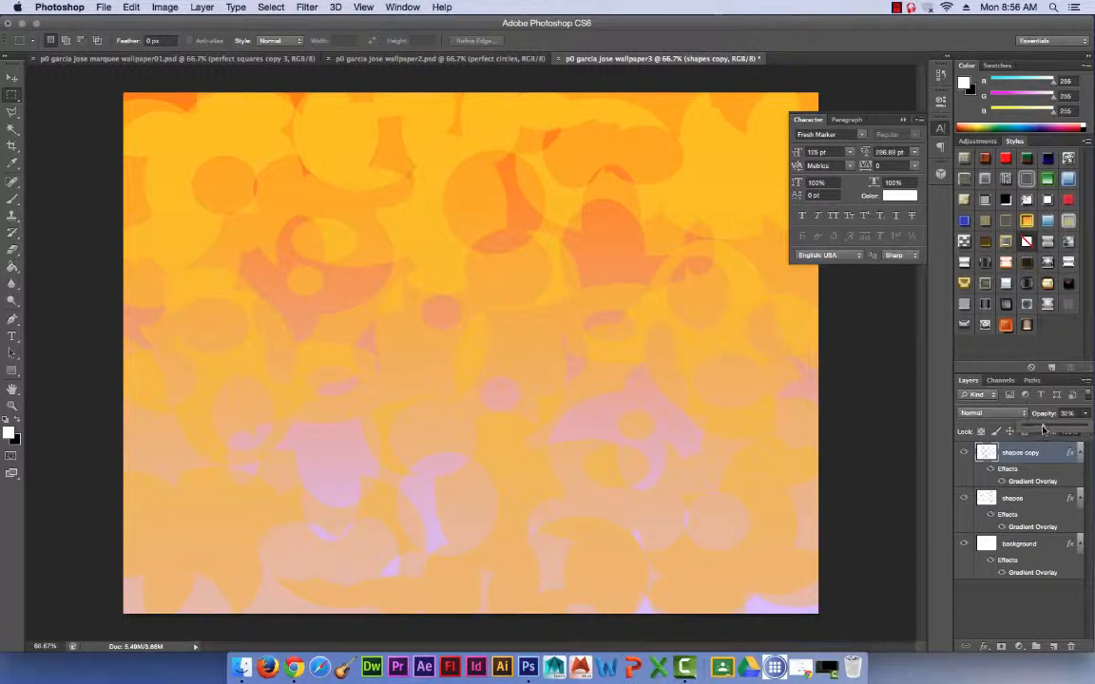
pyautogui.moveTo(1043, 430); pyautogui.dragTo(1051, 429)
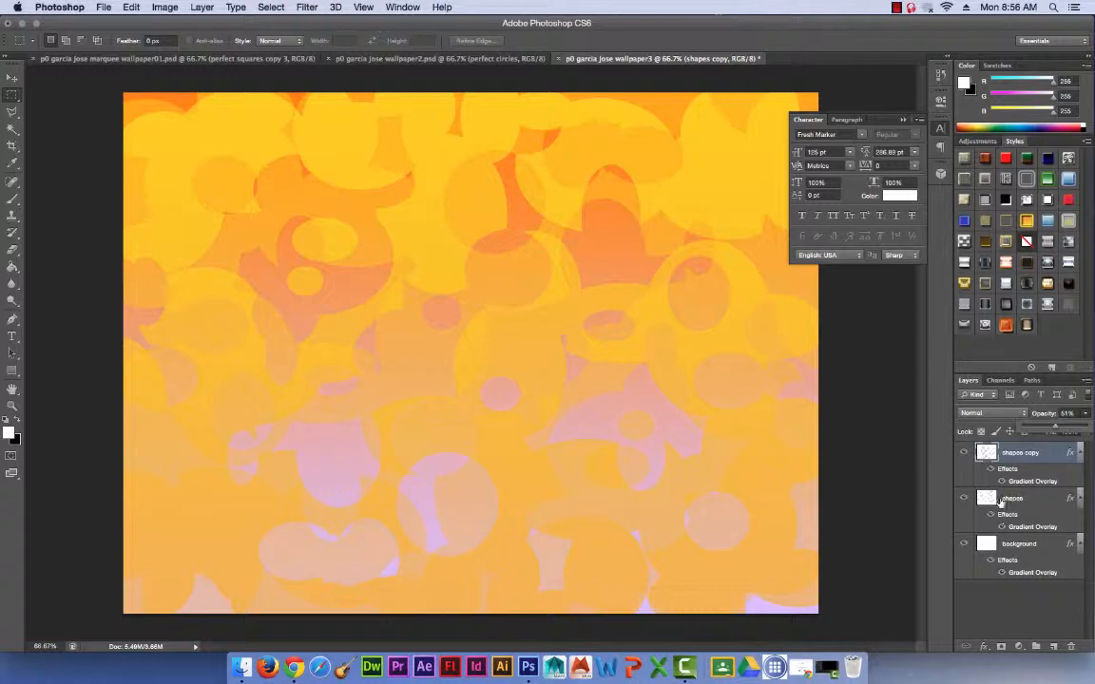
# Duplicate the original shapes layer and flip the new duplicate horizontally.
pyautogui.click(1008, 502)
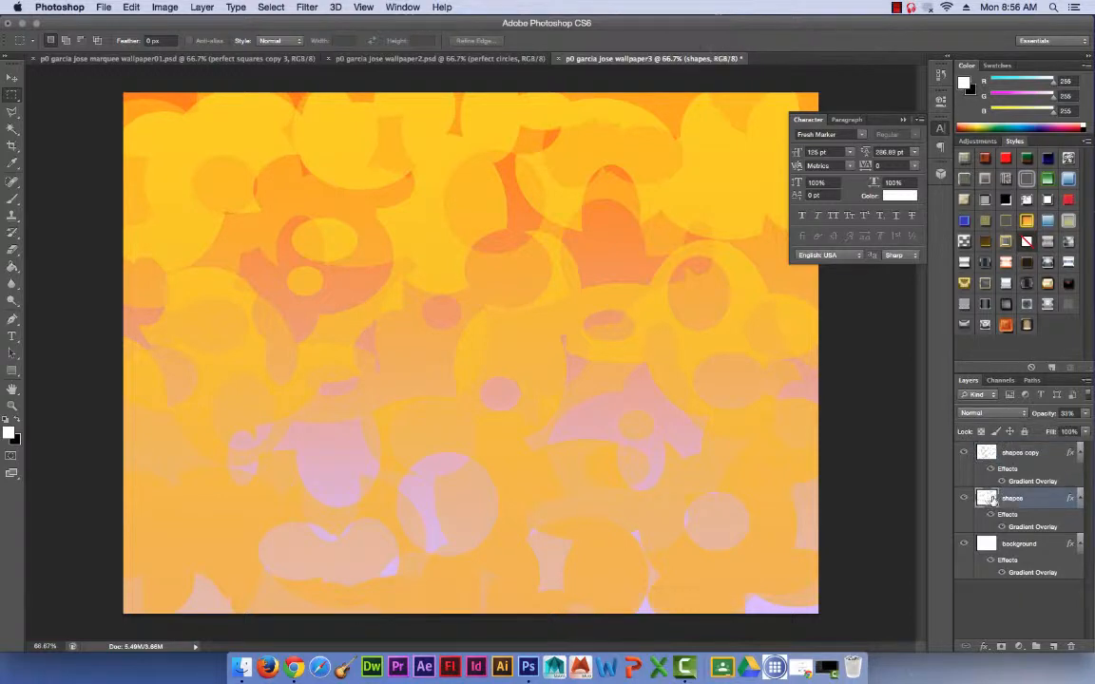
pyautogui.press('super+j')
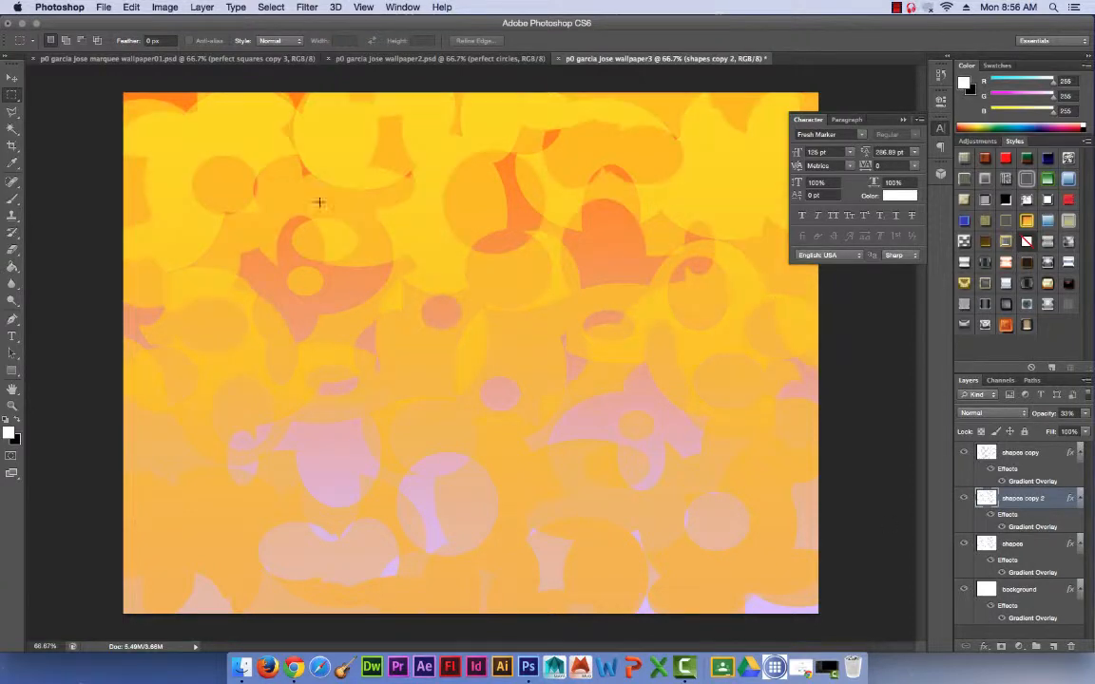
pyautogui.click(131, 7)
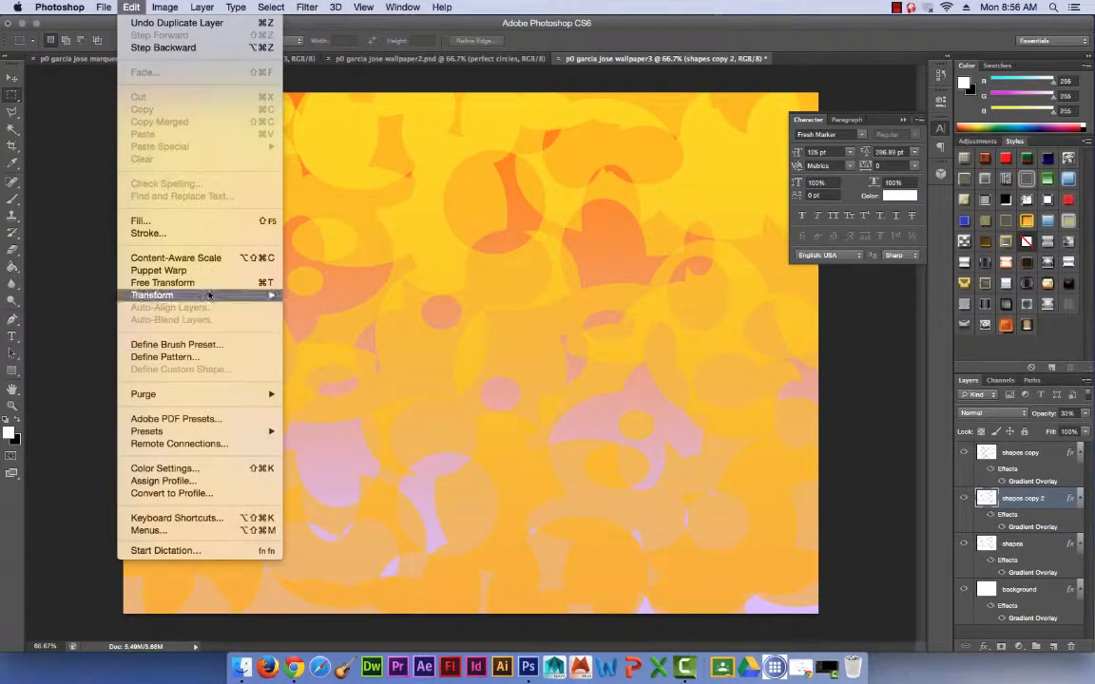
pyautogui.moveTo(254, 295)
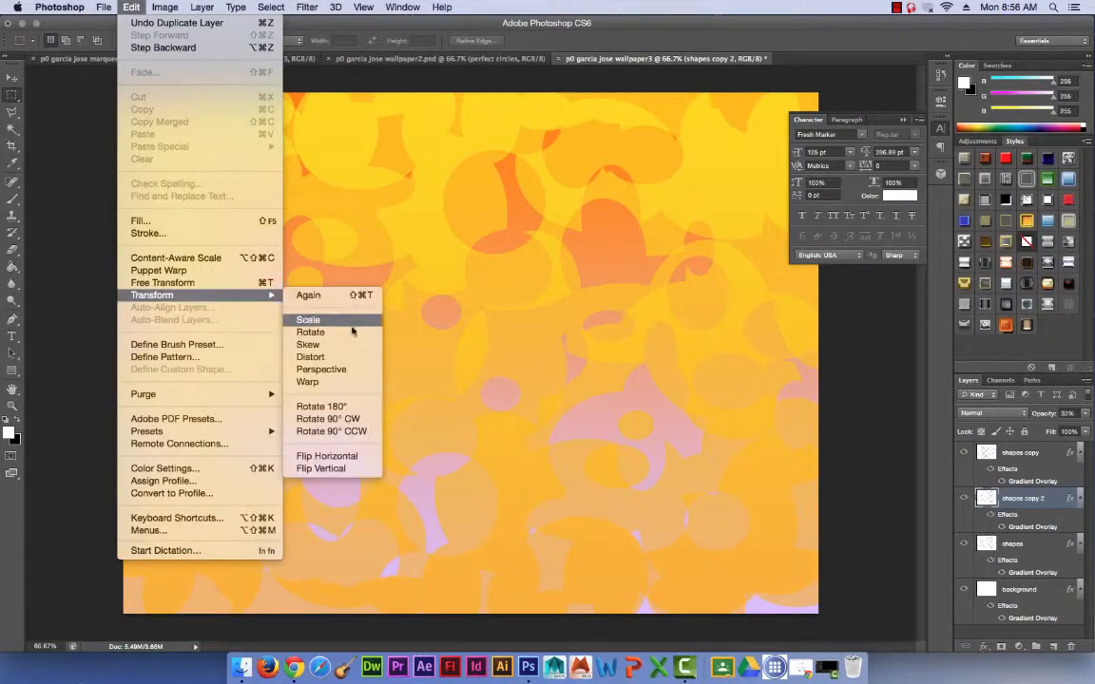
pyautogui.click(315, 457)
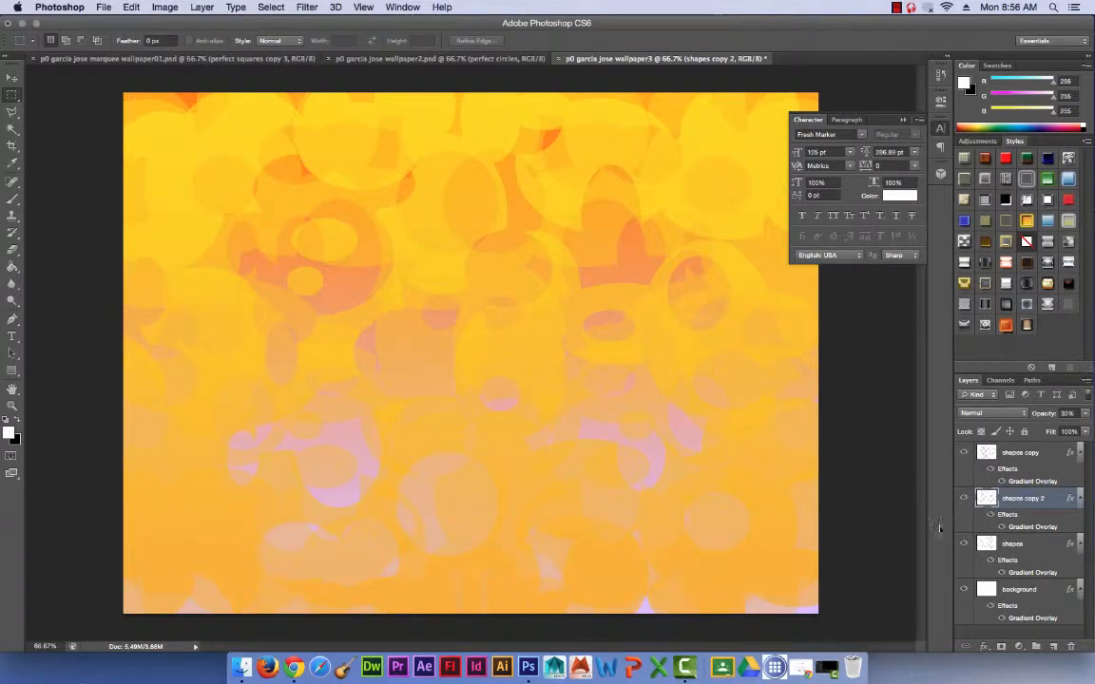
# Add a red Color Overlay to the background layer and apply the layer style.
pyautogui.click(1069, 591)
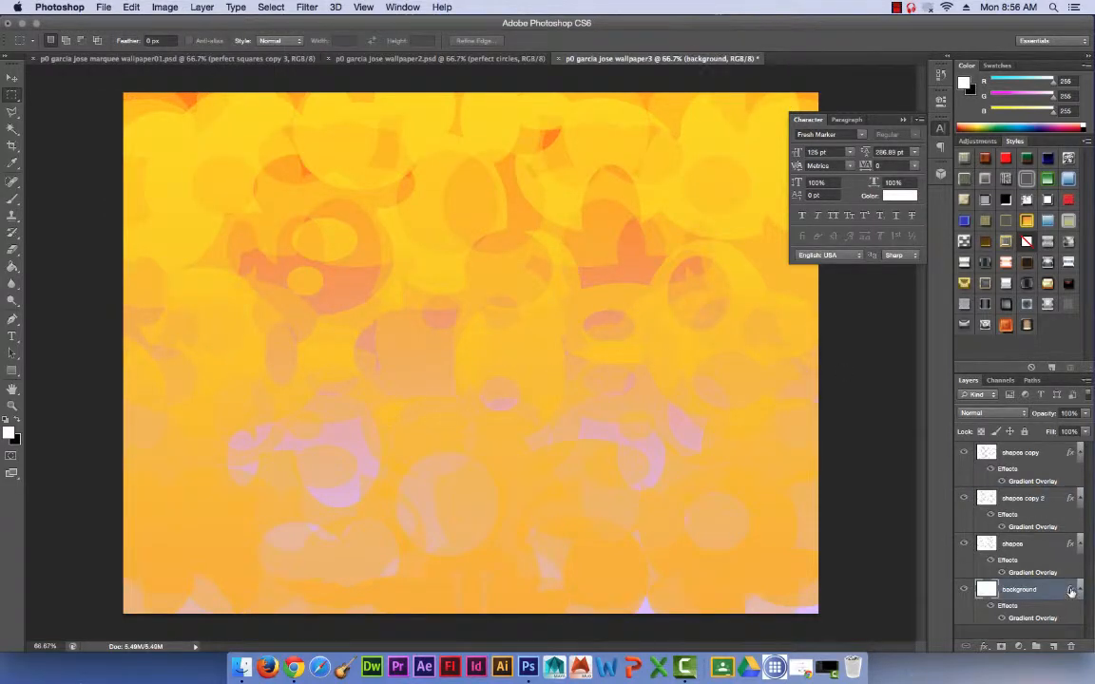
pyautogui.doubleClick(1069, 590)
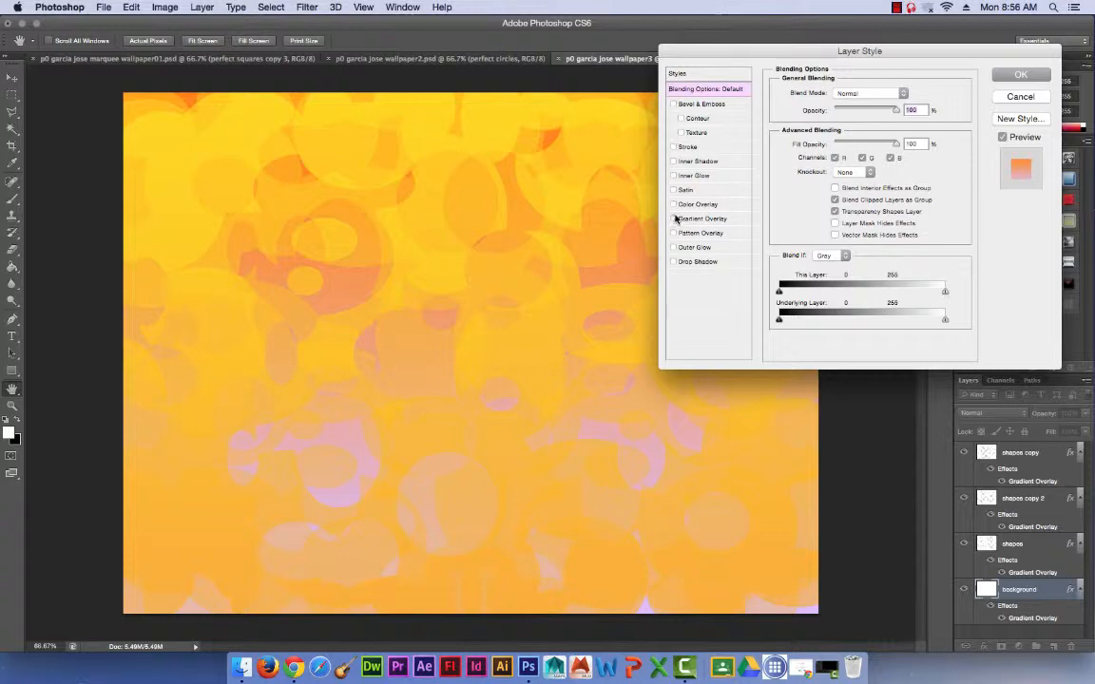
pyautogui.click(673, 204)
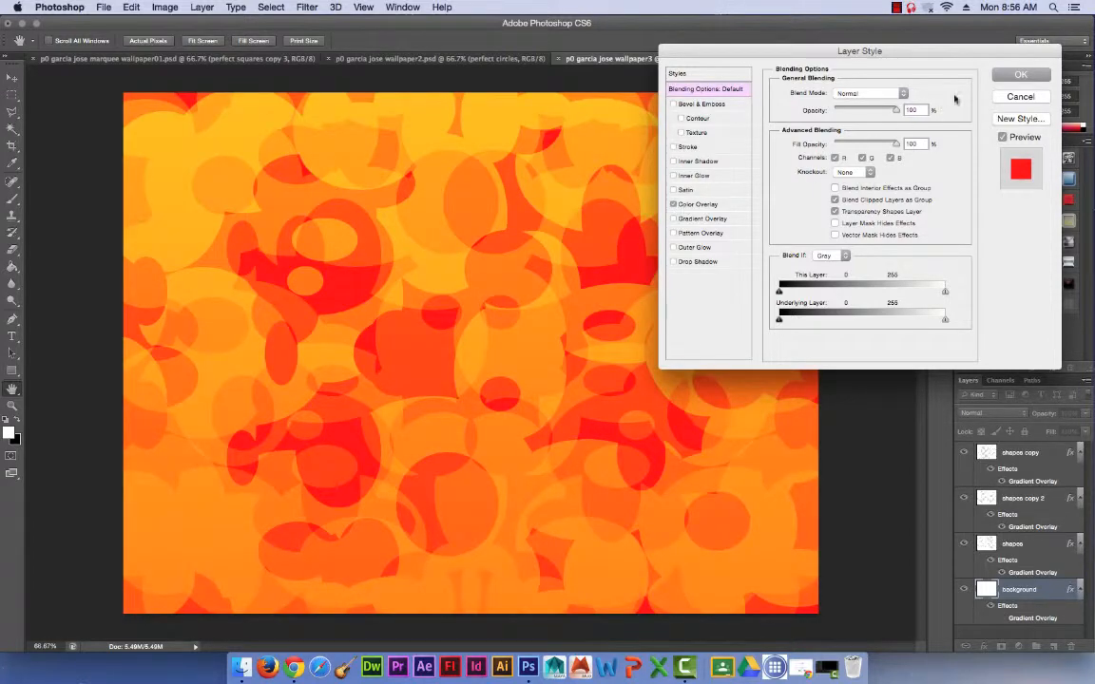
pyautogui.click(1019, 74)
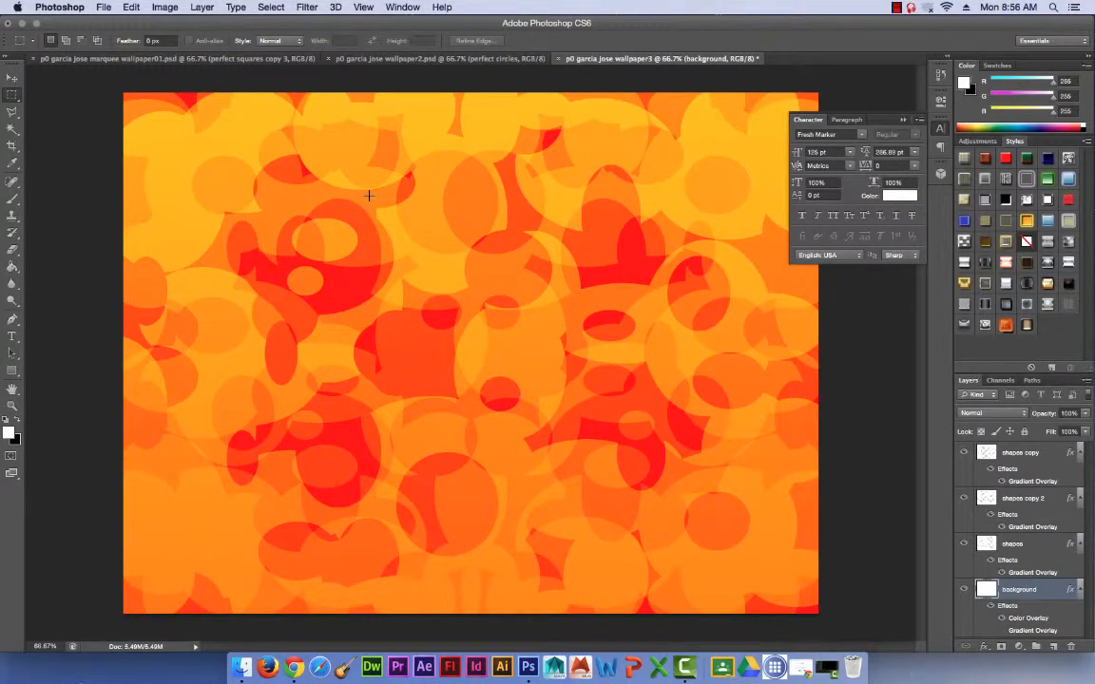